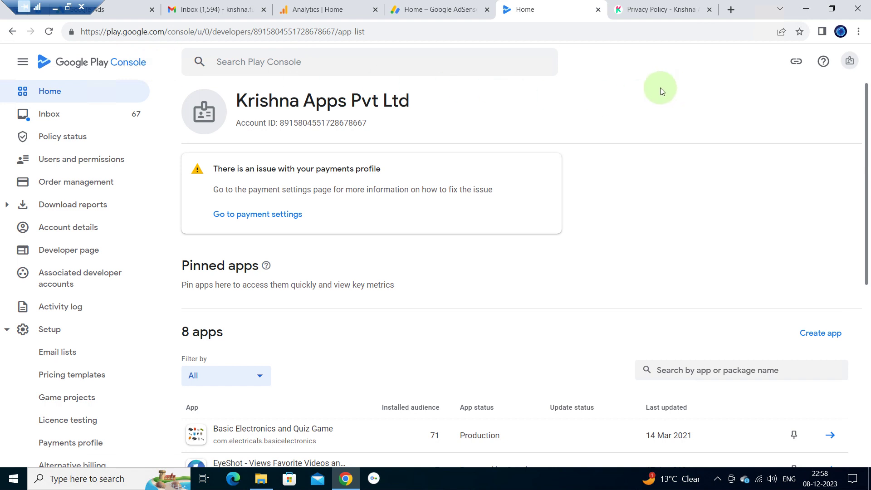
- Start creating a new app and enter GameStore as its name
click(58, 91)
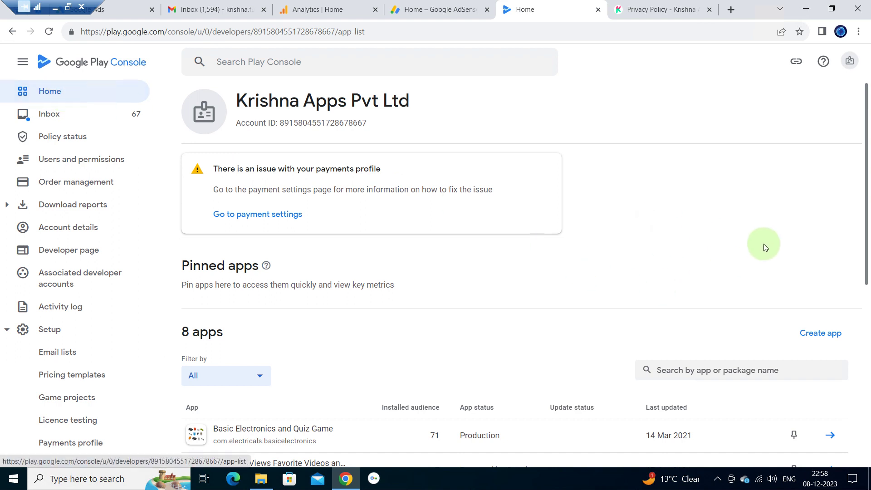
click(823, 338)
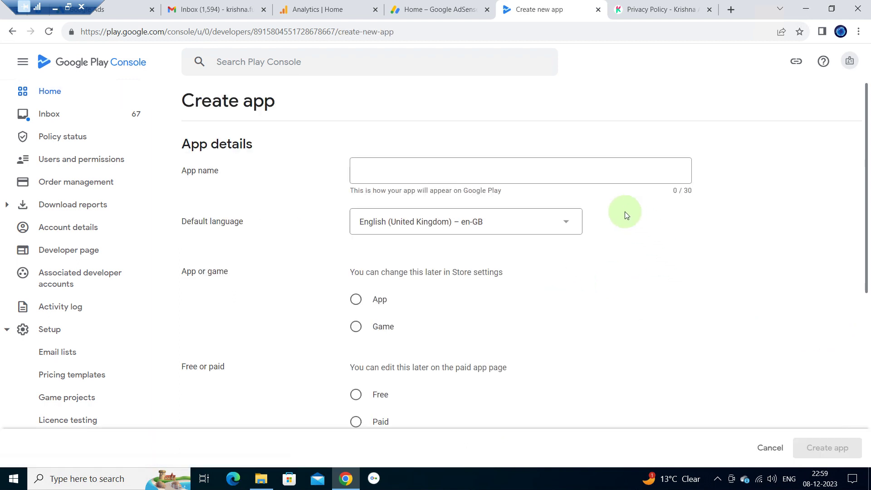
click(403, 168)
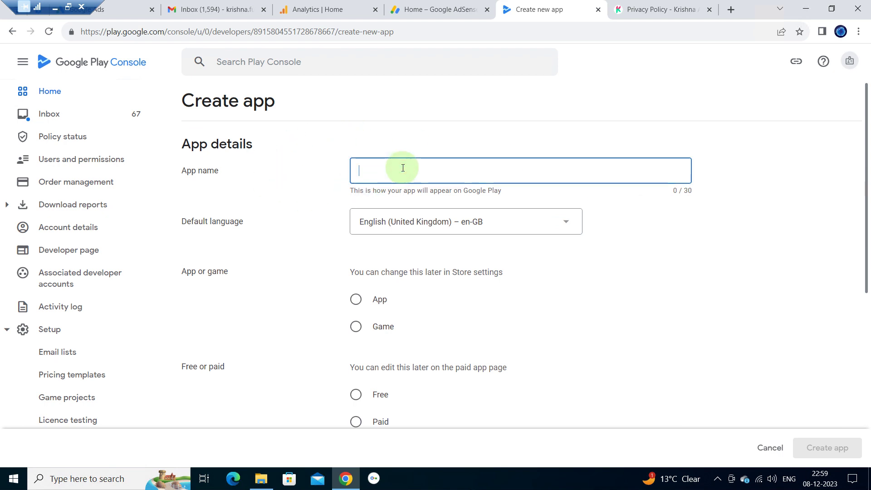
text(GameStore)
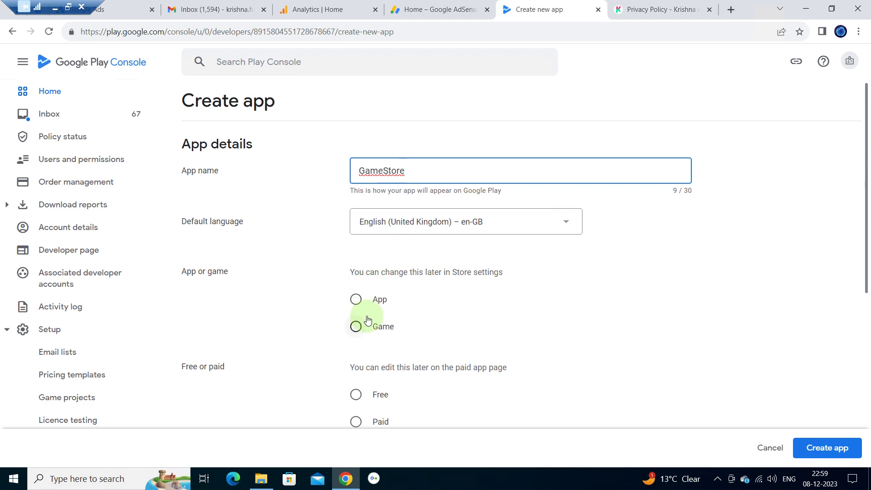
- Make it a free Game, tick the Developer Programme Policies and US export laws declarations, and create it
click(356, 328)
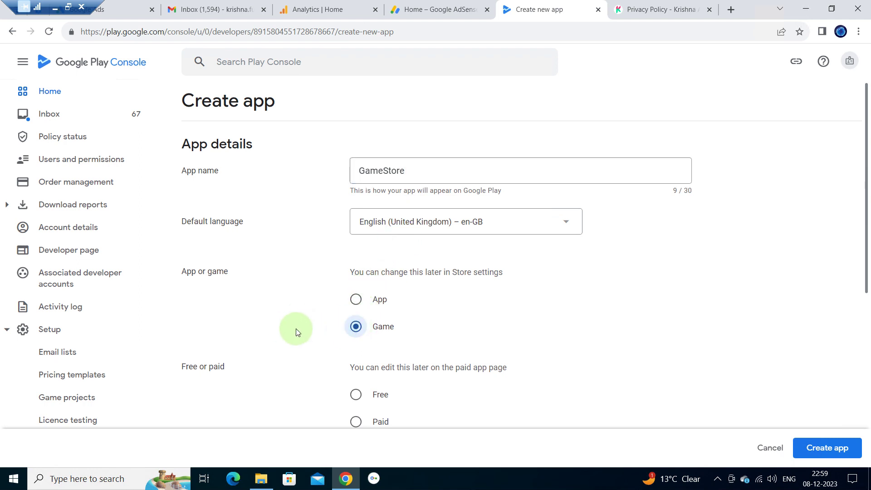
scroll(296, 329, down, 4)
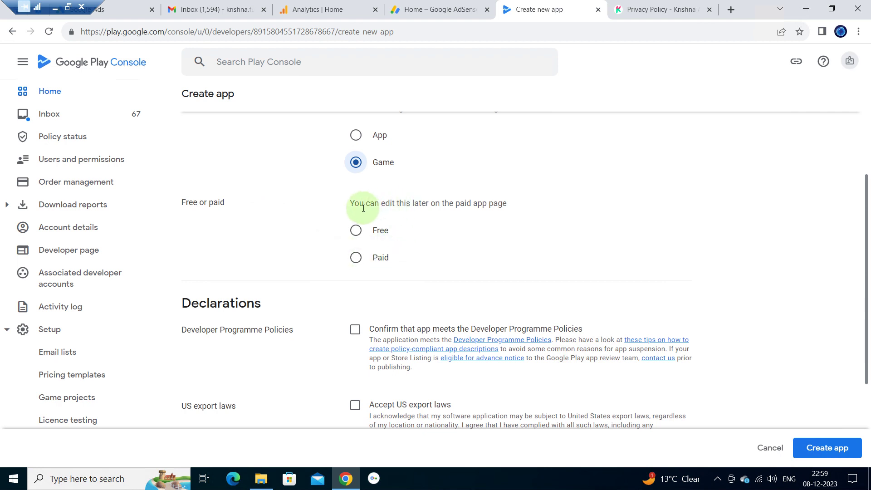
click(355, 231)
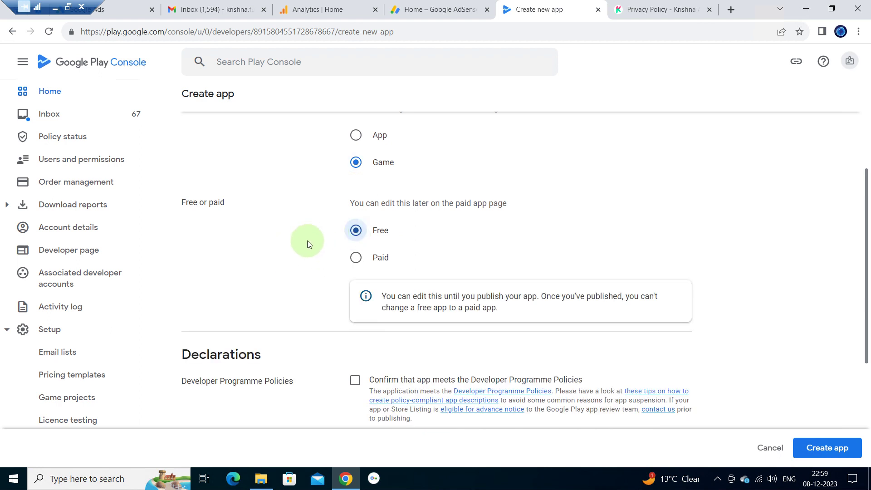
scroll(307, 241, down, 2)
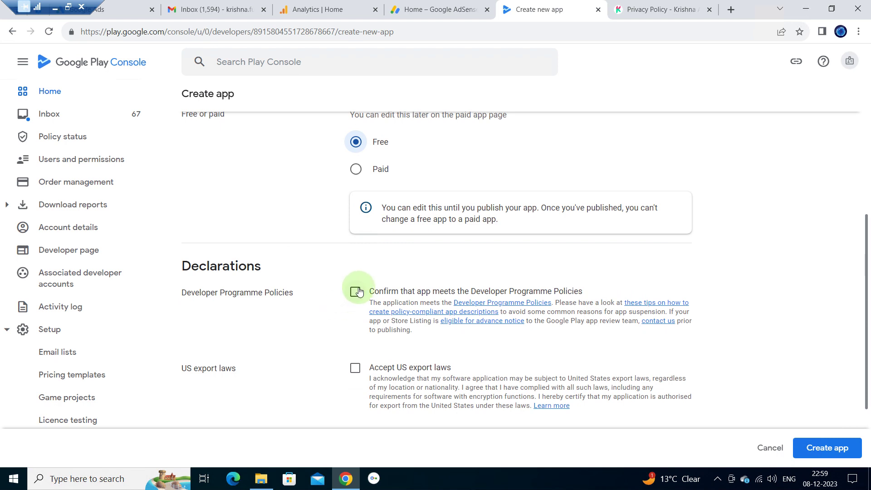
click(355, 293)
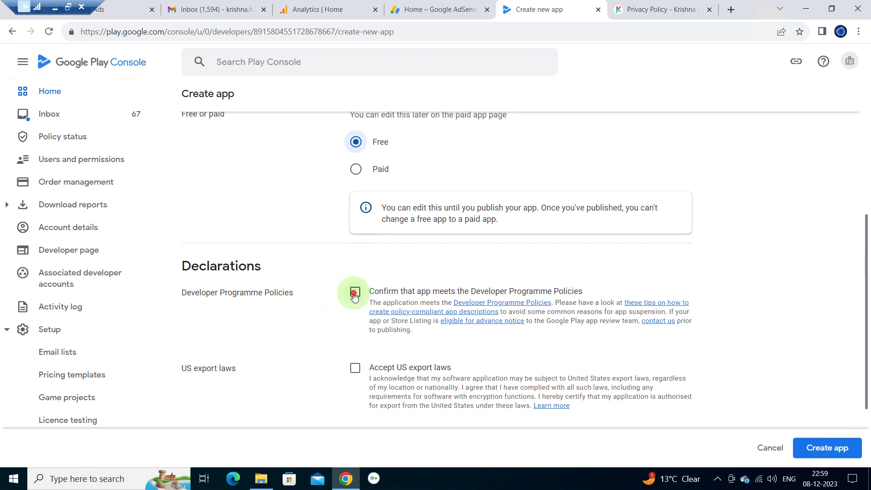
click(356, 368)
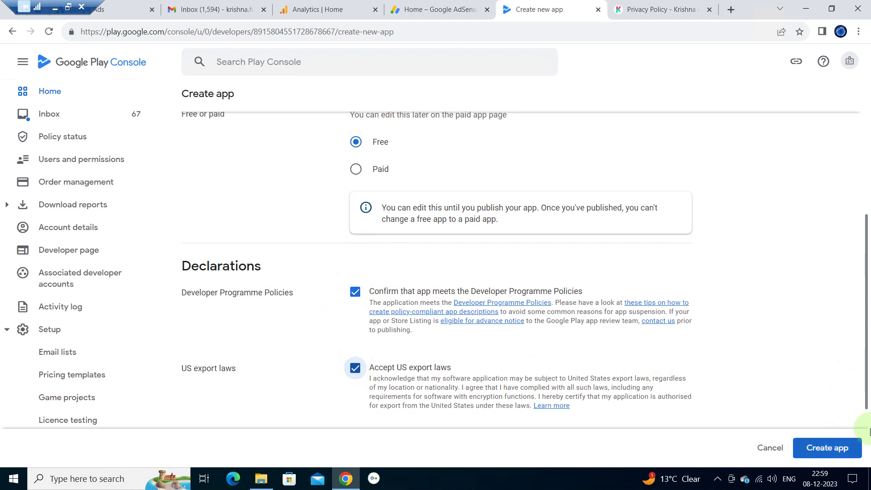
click(854, 450)
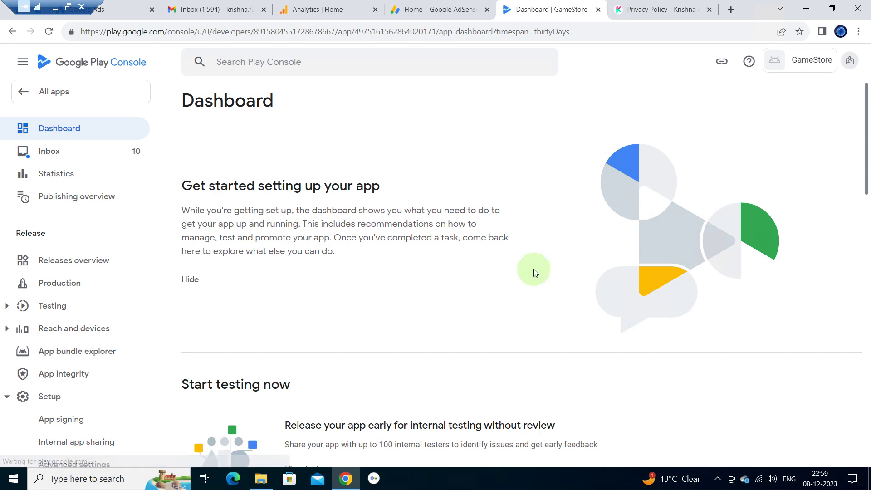
- Scroll through the GameStore dashboard to find the Set up your app section
scroll(506, 274, down, 5)
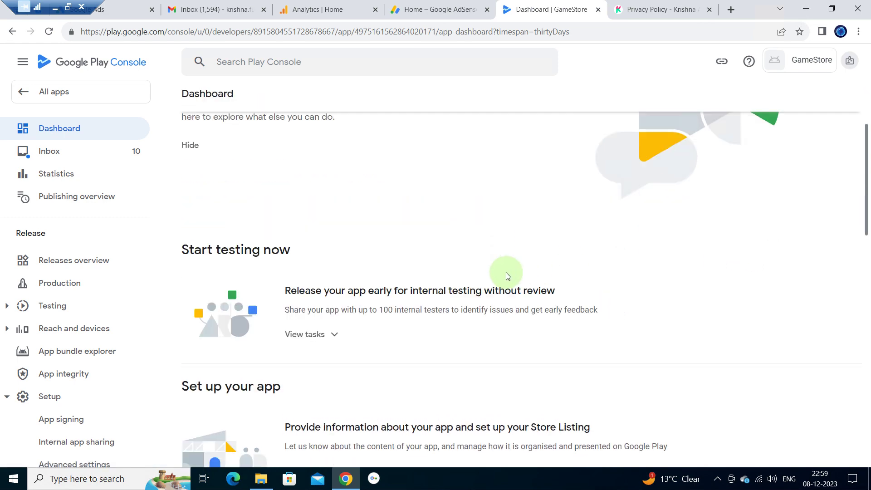
scroll(507, 276, down, 5)
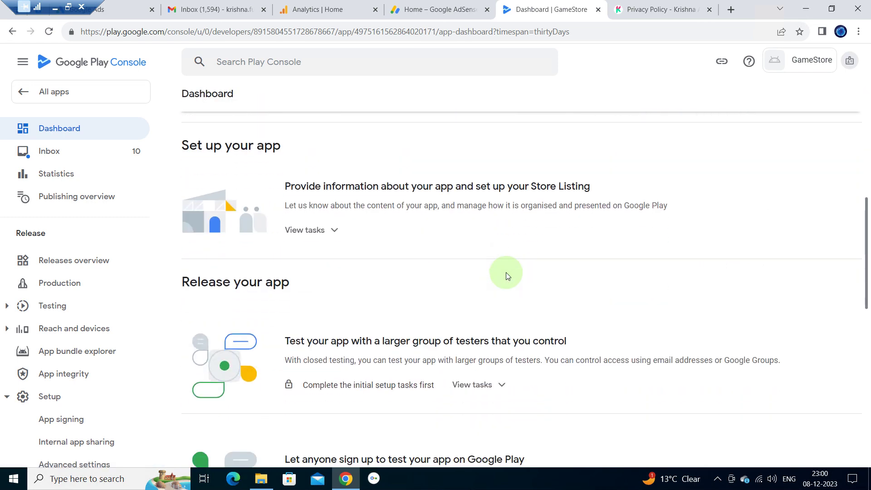
scroll(507, 275, down, 5)
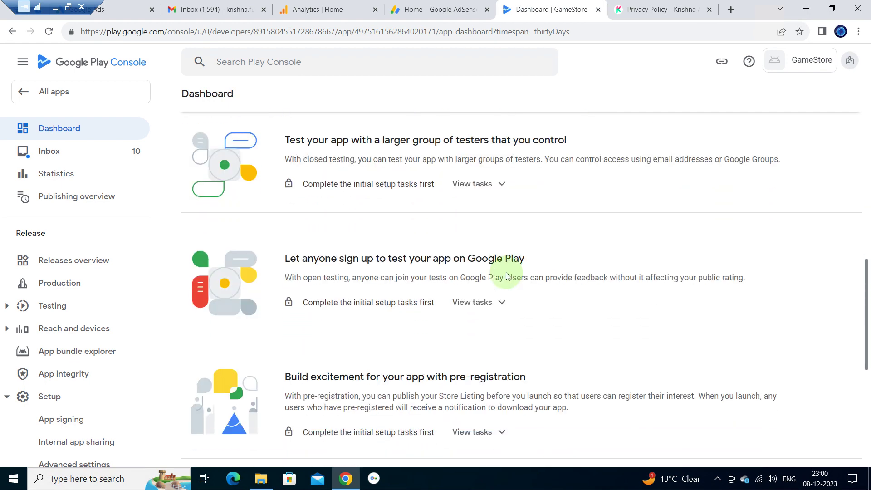
scroll(506, 276, down, 3)
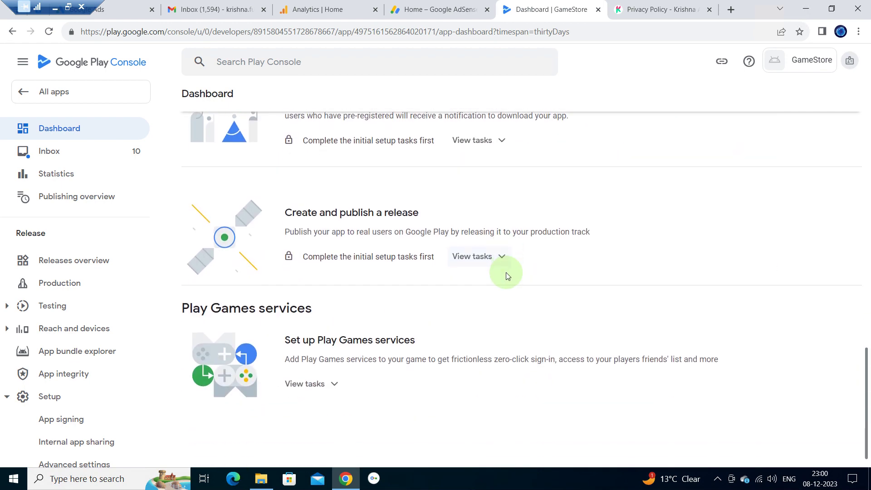
scroll(506, 273, up, 3)
scroll(507, 273, up, 2)
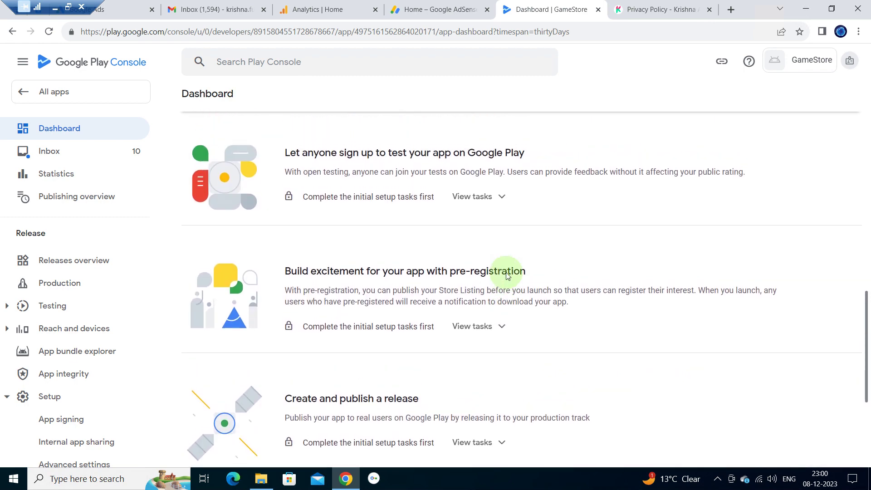
scroll(507, 275, up, 2)
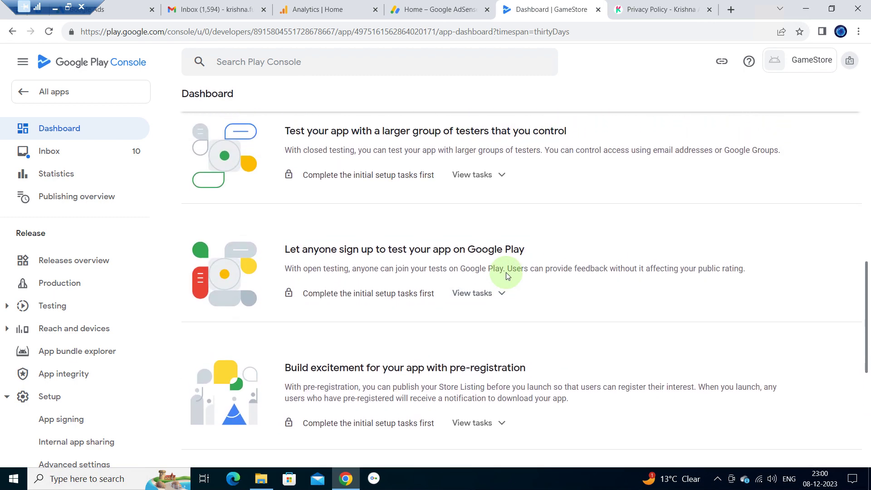
scroll(506, 273, up, 2)
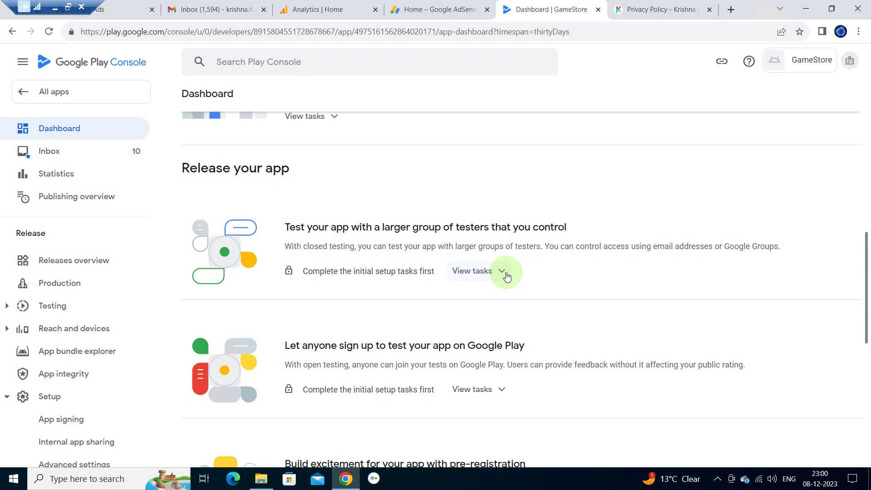
scroll(507, 275, up, 2)
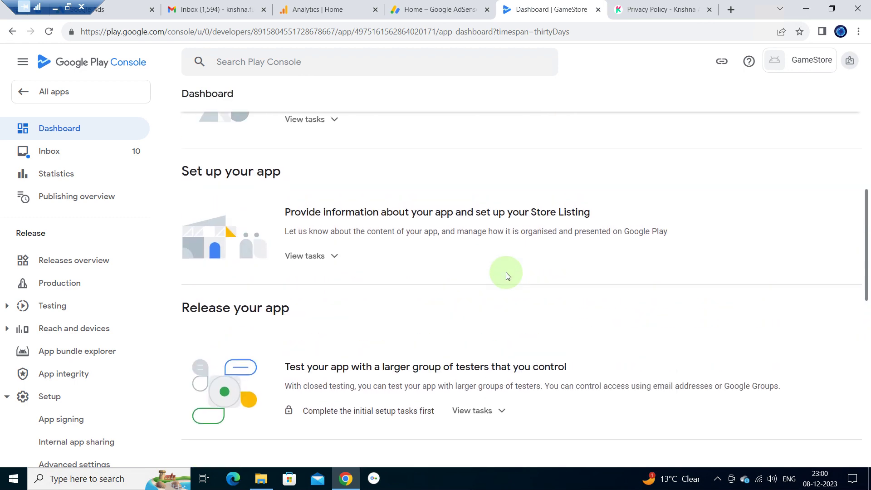
scroll(506, 275, up, 1)
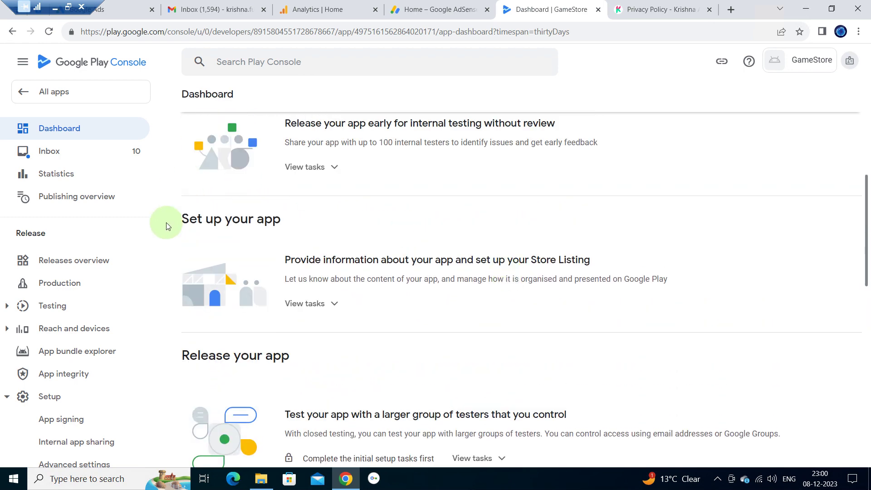
drag(180, 220, 307, 219)
click(307, 219)
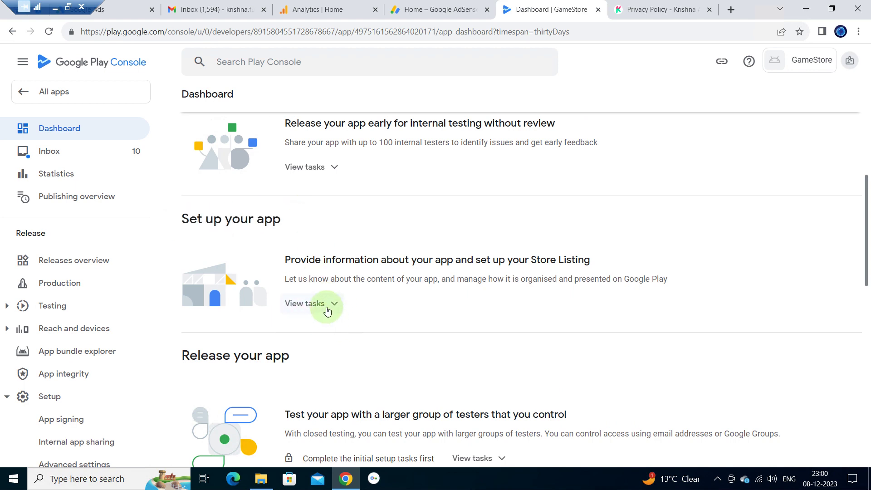
- Expand the Store Listing setup tasks and open the privacy policy task
click(339, 307)
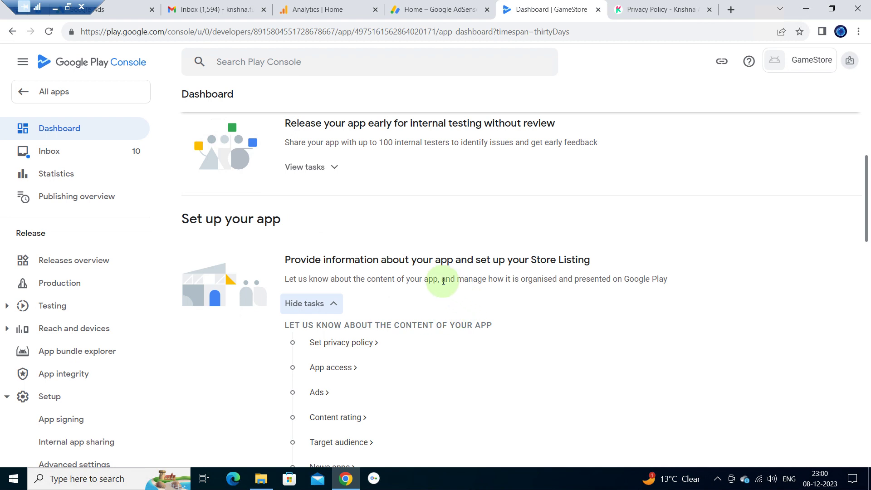
scroll(387, 391, down, 1)
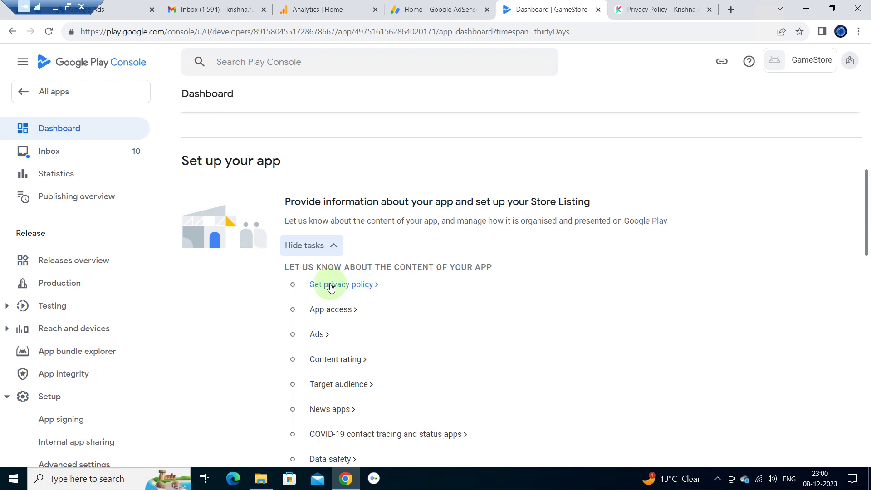
click(352, 283)
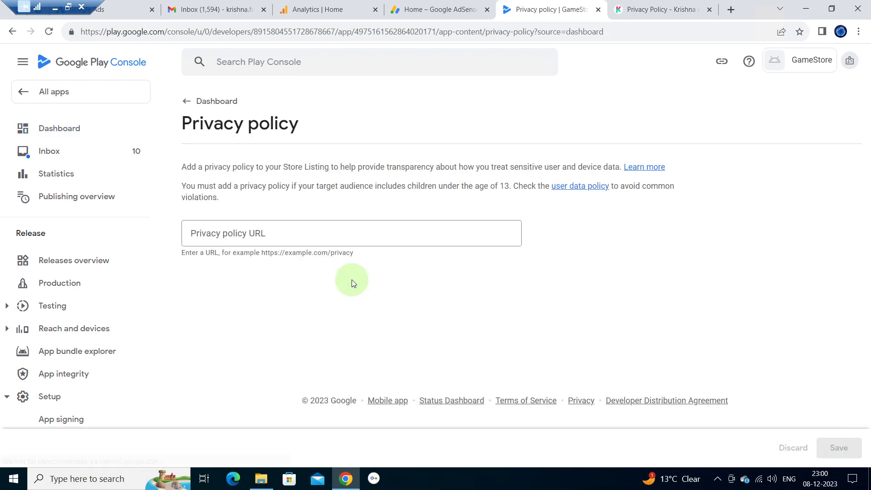
- Copy the published privacy policy page's address into the URL field and save it
click(346, 229)
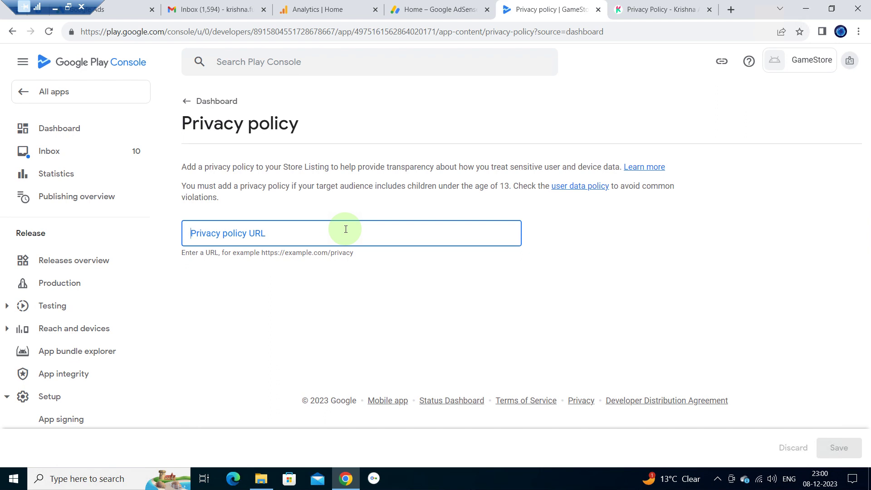
click(652, 4)
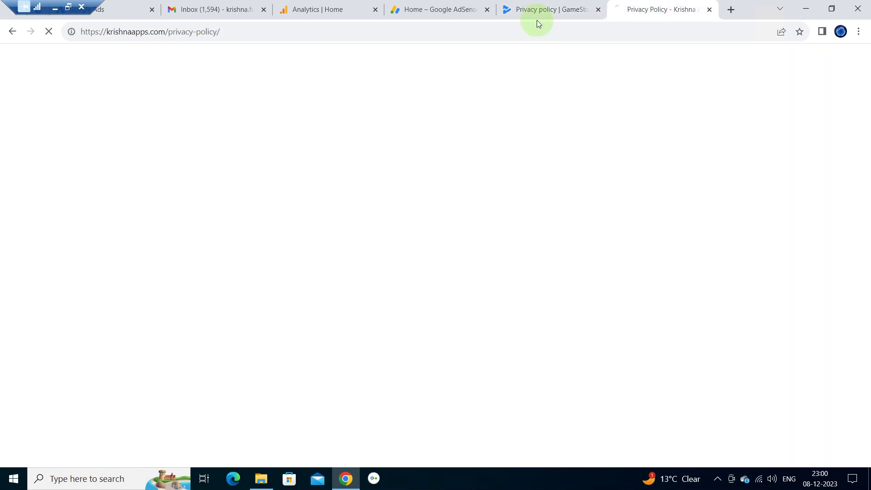
click(258, 31)
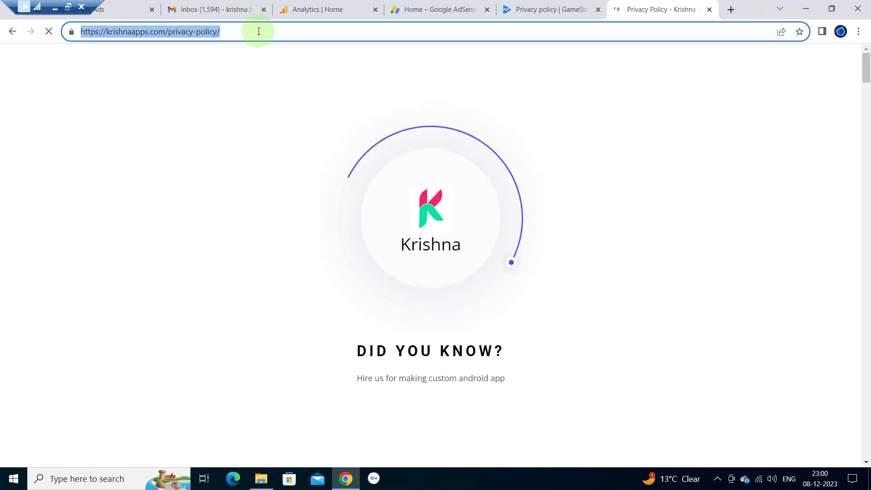
click(550, 6)
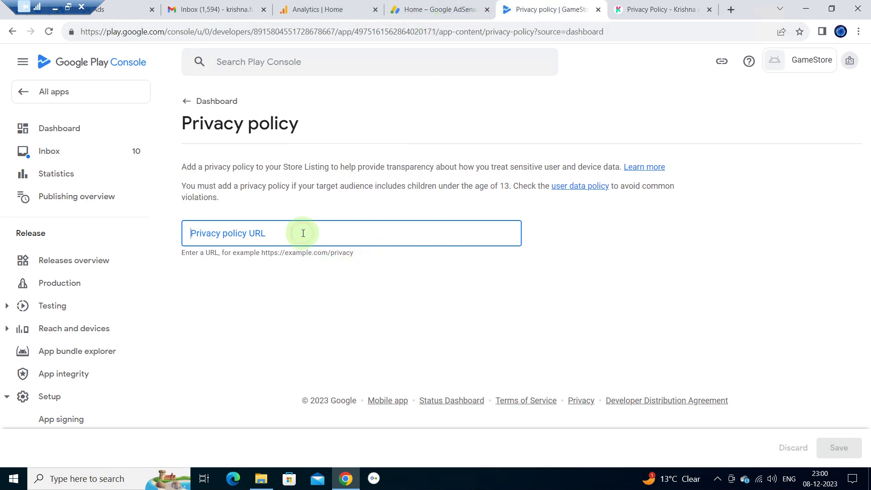
text(https://krishnaapps.com/privacy-policy/)
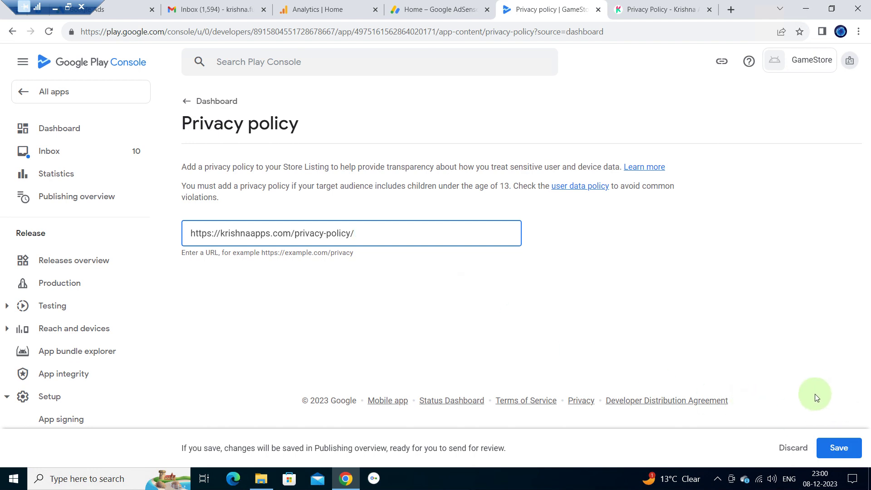
click(852, 448)
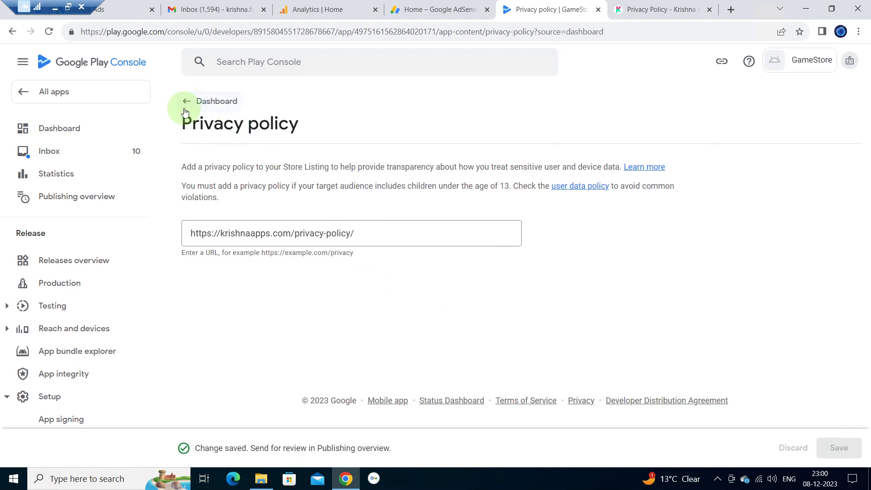
- Return to the dashboard checklist, now showing 1 of 12 tasks complete
click(197, 103)
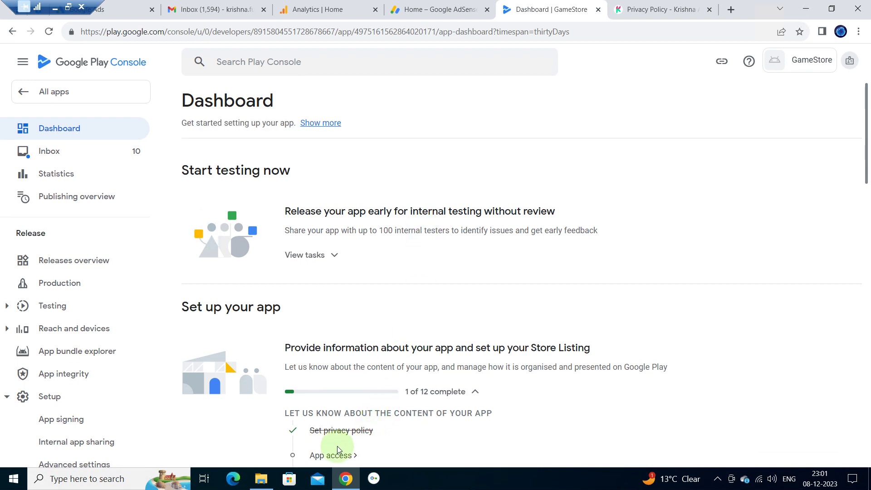
scroll(383, 442, down, 1)
scroll(383, 430, down, 1)
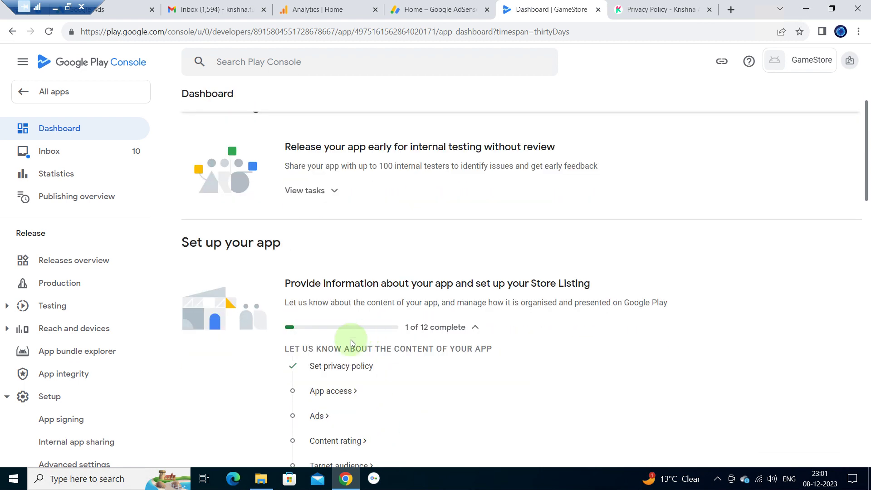
- Set App access to 'All functionality is available without any access restrictions' and save it
click(331, 392)
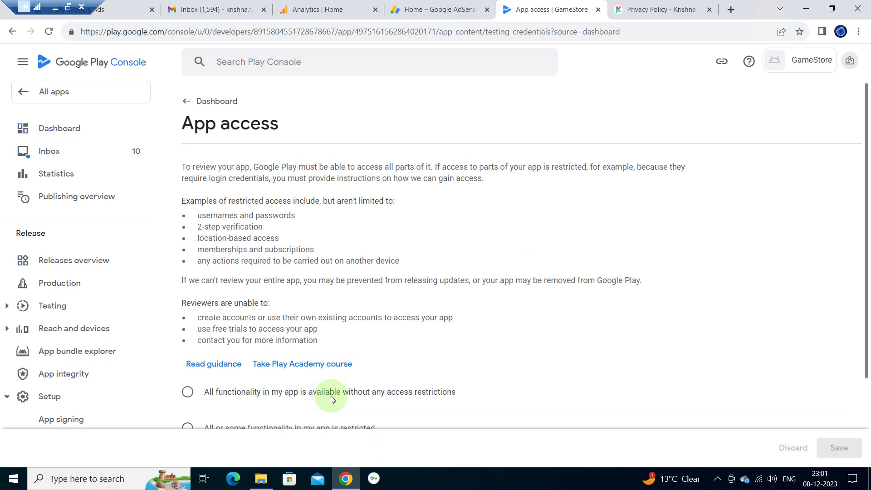
scroll(336, 262, down, 1)
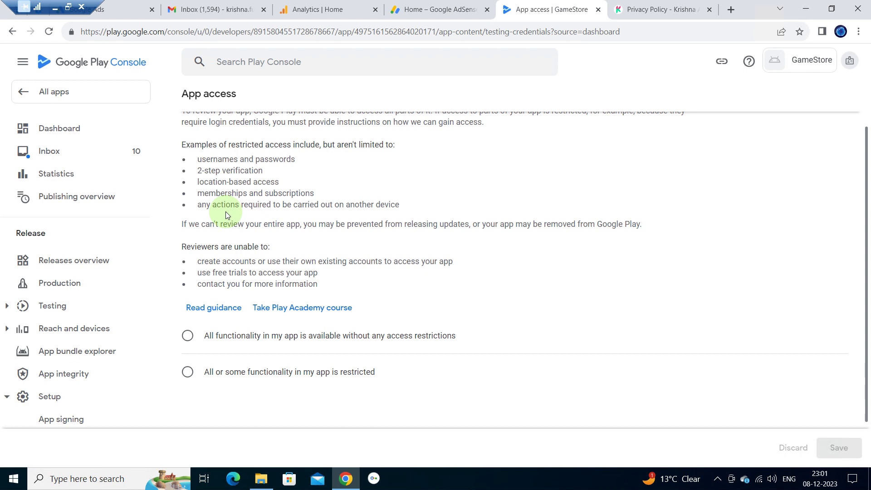
click(189, 374)
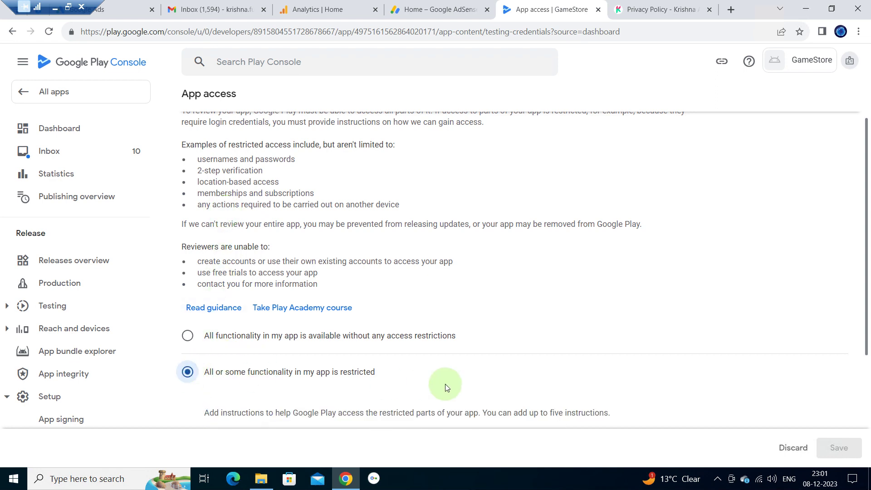
scroll(444, 383, down, 1)
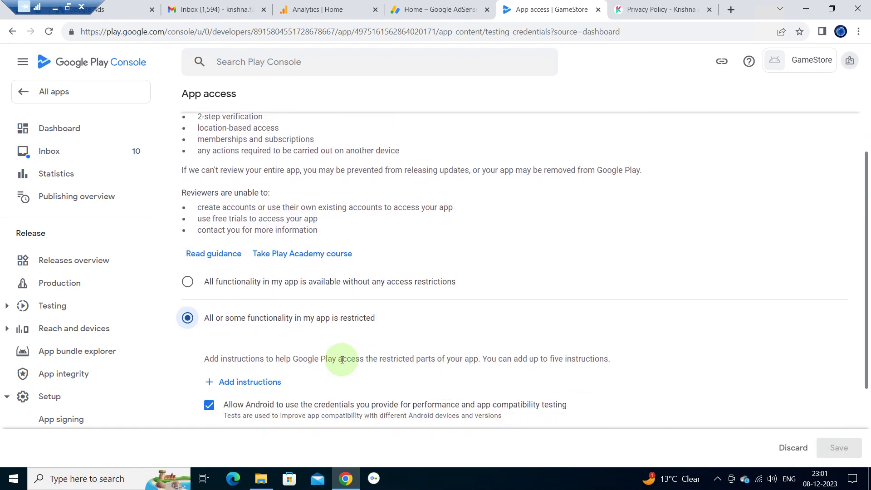
scroll(342, 360, down, 2)
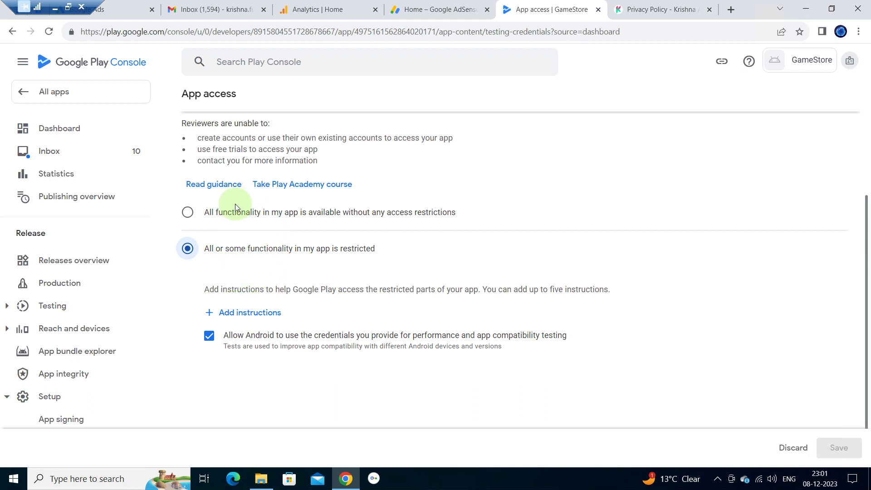
click(185, 211)
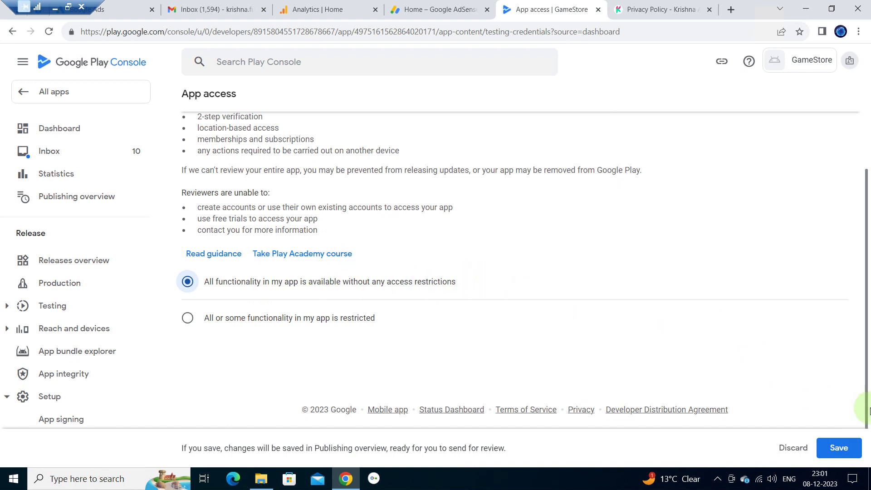
click(839, 449)
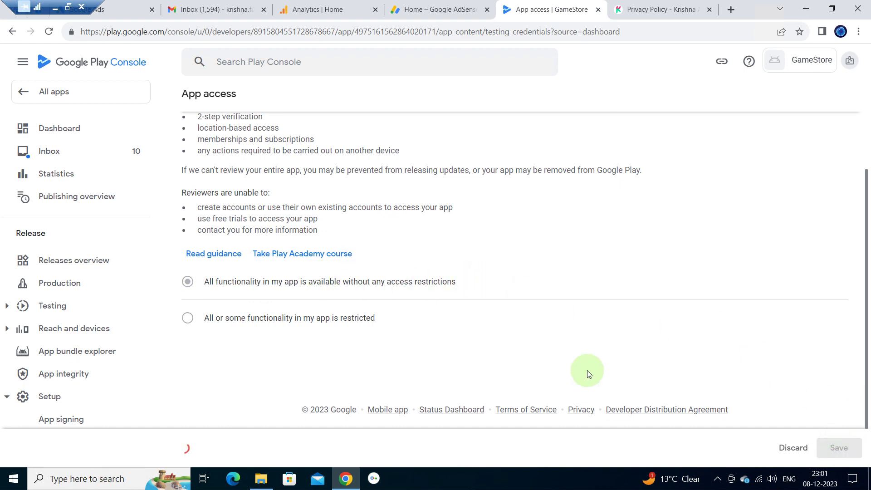
scroll(306, 161, up, 1)
scroll(306, 161, up, 1)
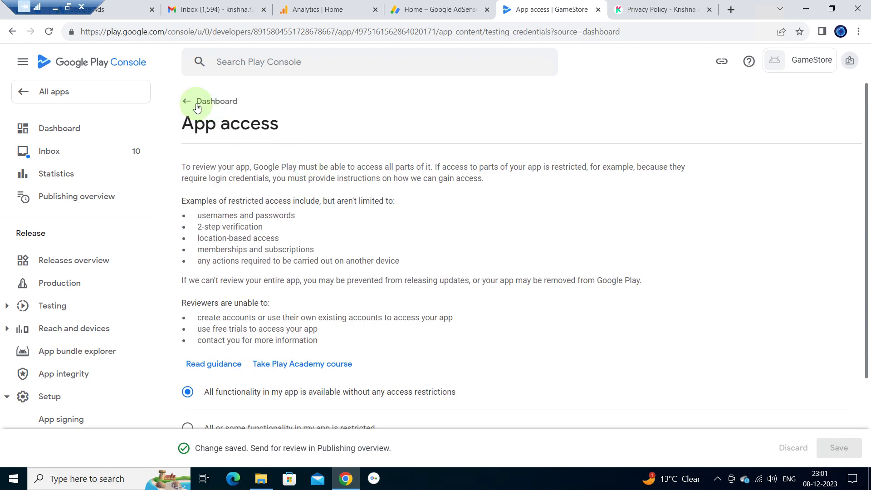
click(187, 100)
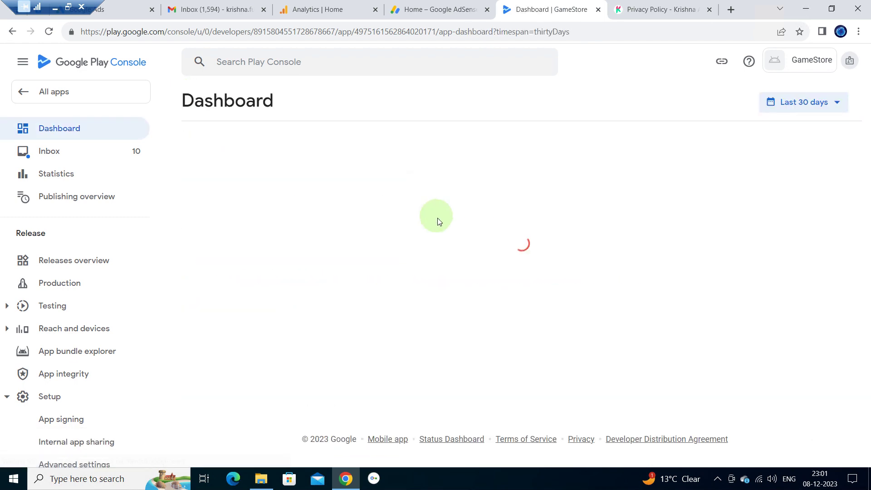
- Scroll down the dashboard checklist and open the Ads task
scroll(399, 259, down, 1)
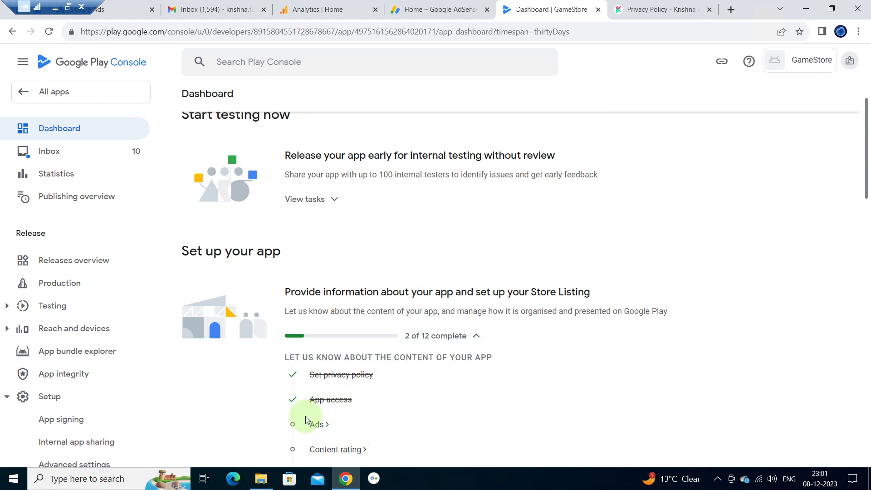
click(317, 425)
click(317, 425)
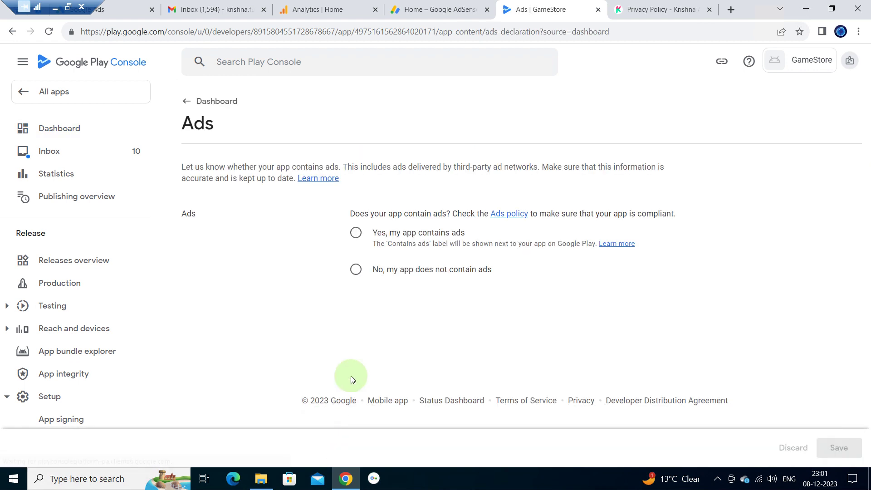
- Save 'Yes, my app contains ads', then open Content rating from the dashboard
click(356, 234)
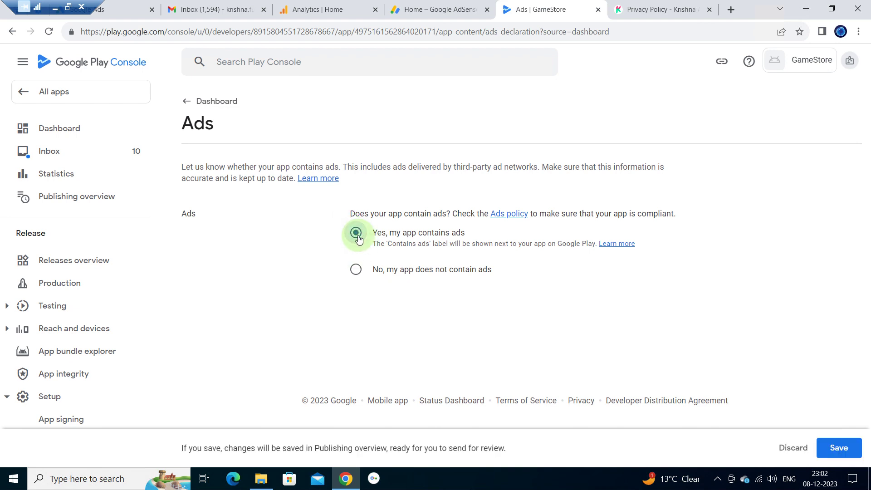
click(847, 448)
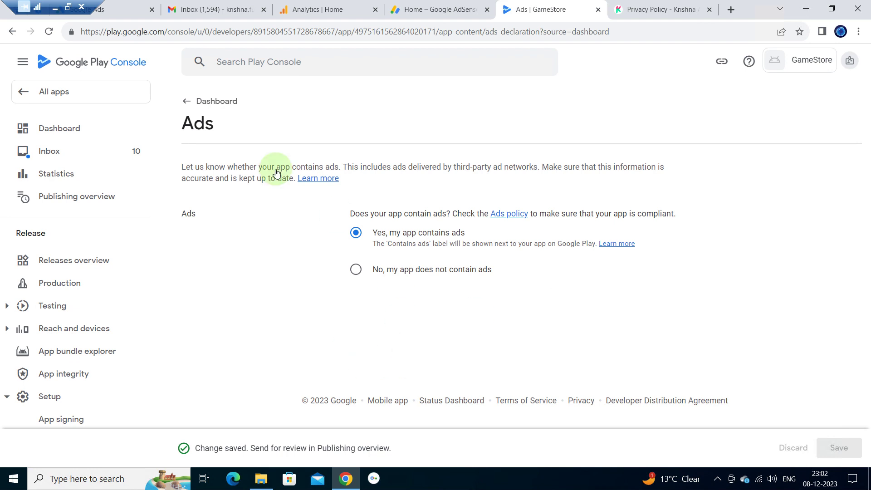
click(202, 101)
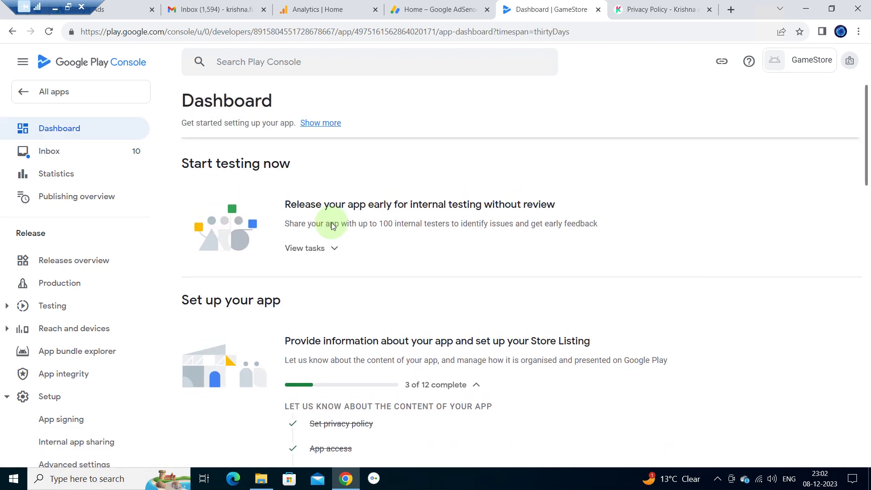
scroll(331, 222, down, 4)
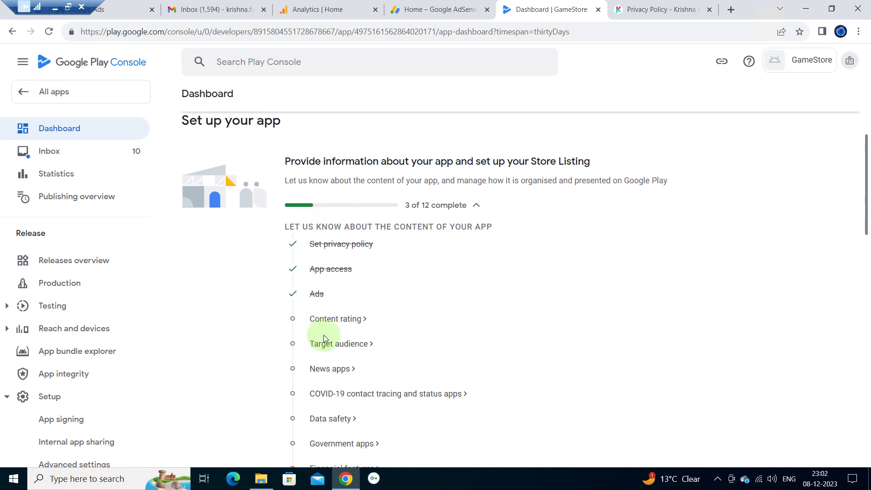
click(334, 320)
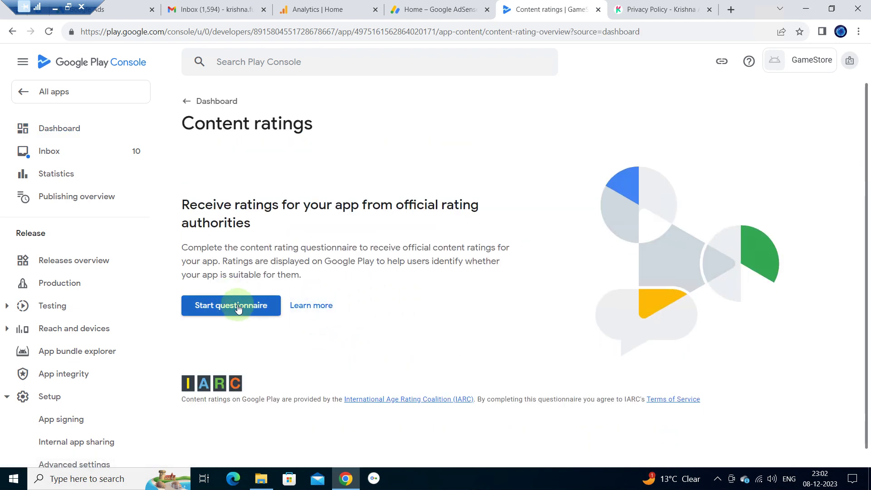
- Start the questionnaire, enter the contact e-mail address, and pick Game as the category
click(237, 305)
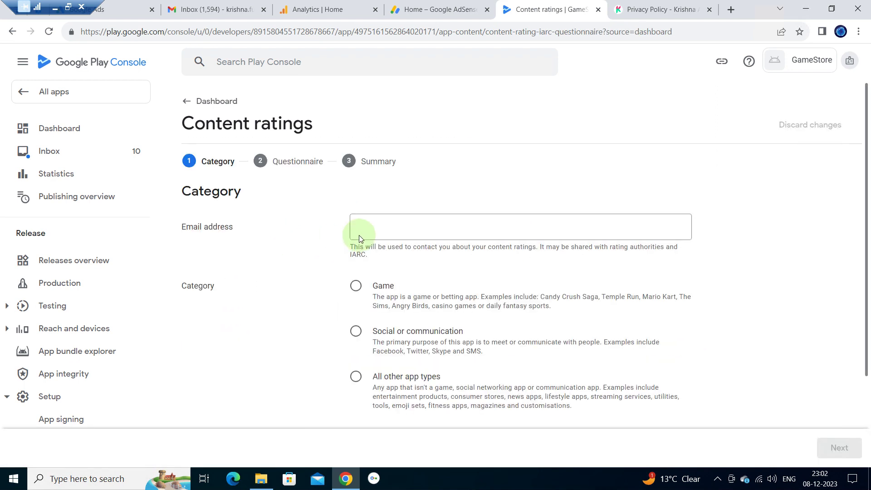
click(384, 230)
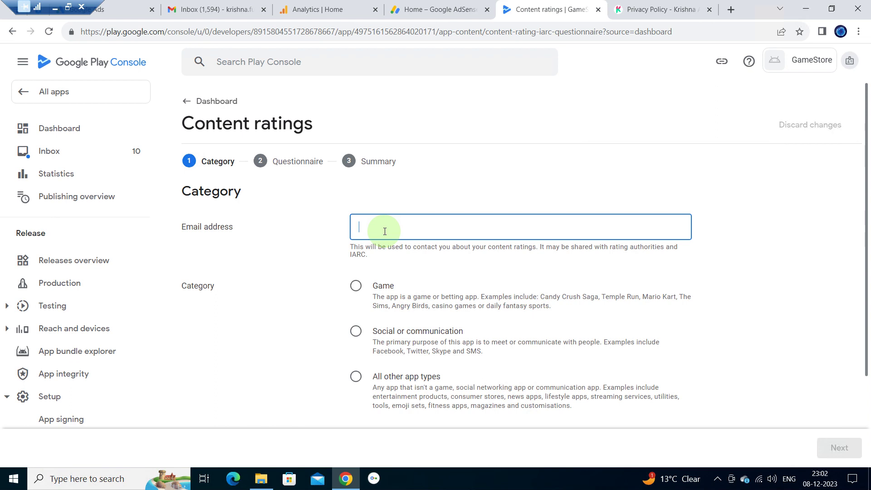
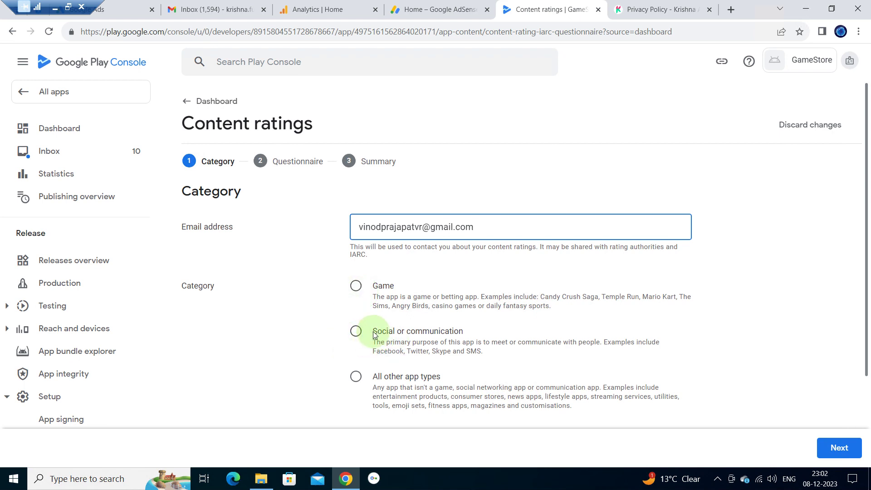
click(356, 332)
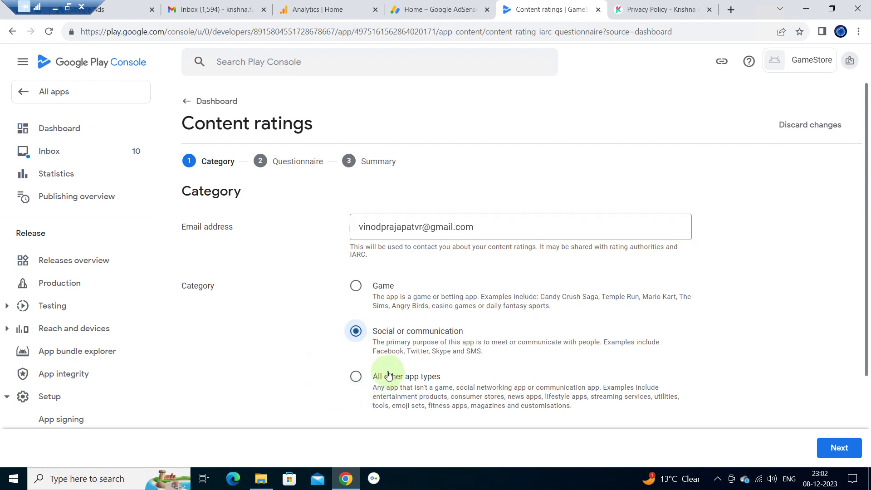
click(354, 379)
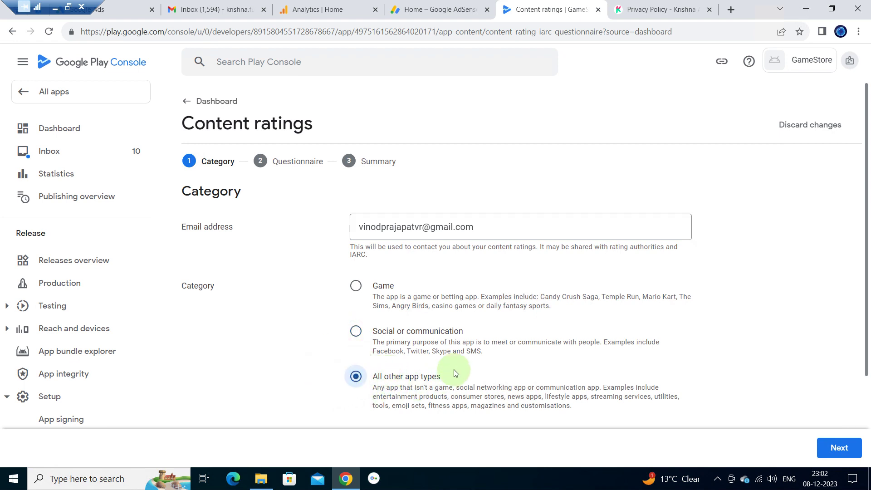
click(356, 286)
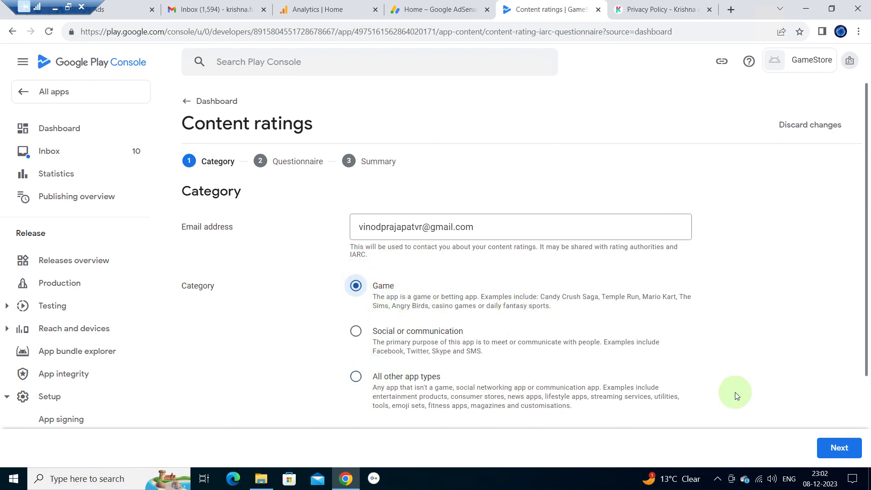
click(844, 449)
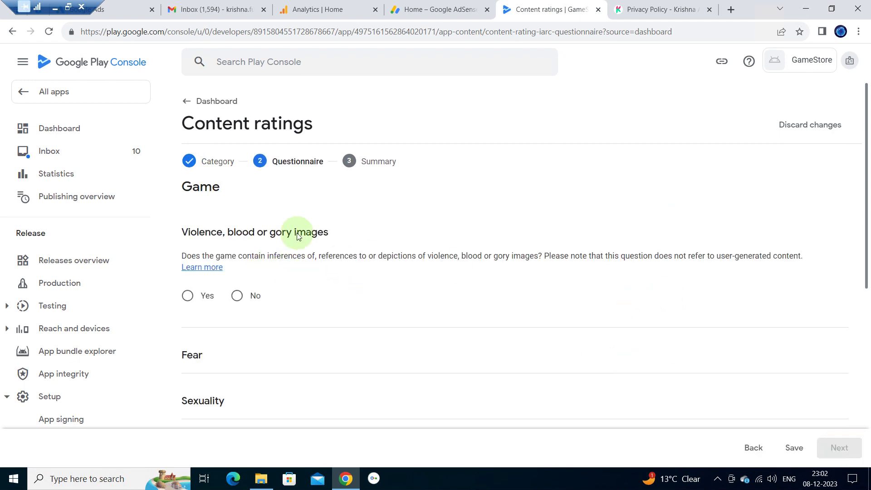
- Answer No to violence, fear, sexual content, gambling, language, controlled substances and crude humour
click(245, 305)
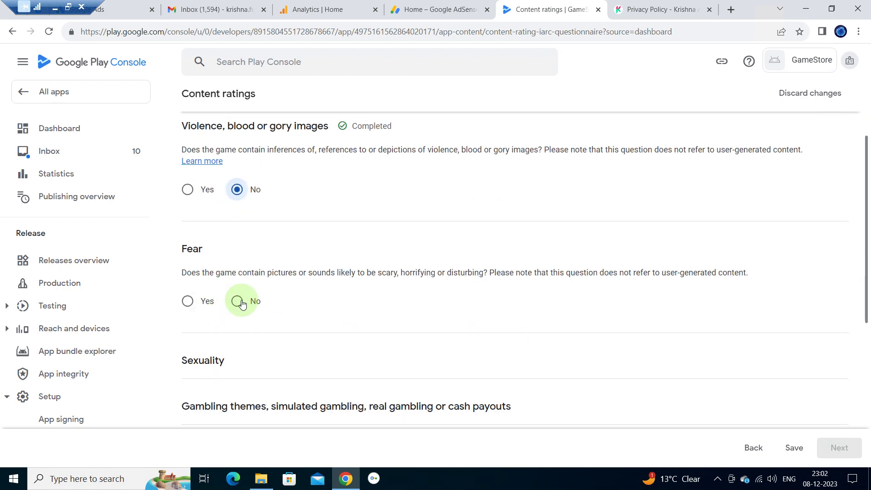
click(237, 301)
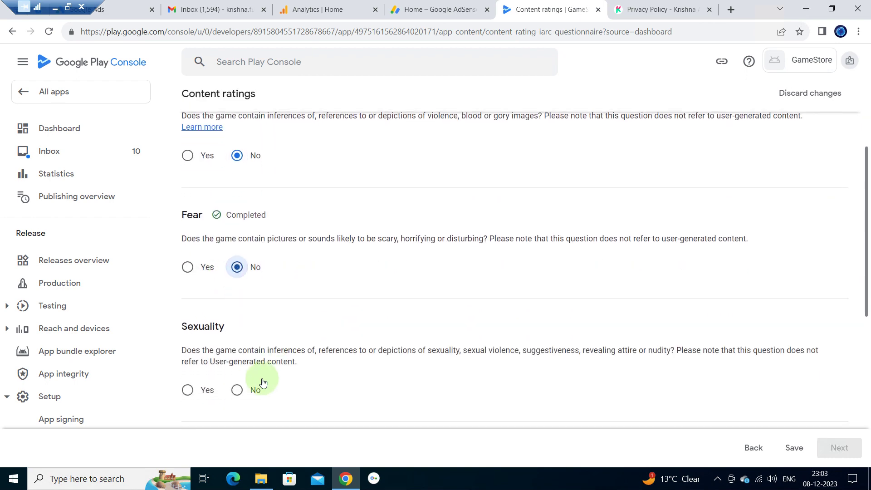
click(237, 390)
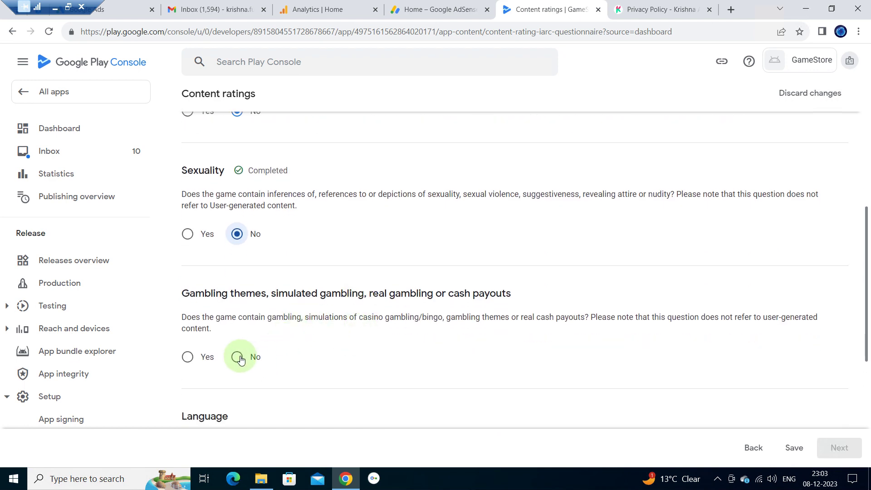
click(236, 357)
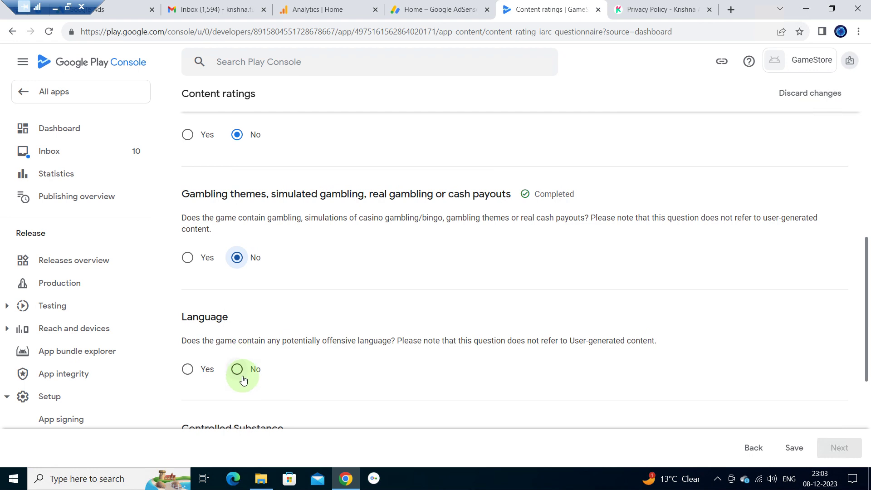
click(242, 376)
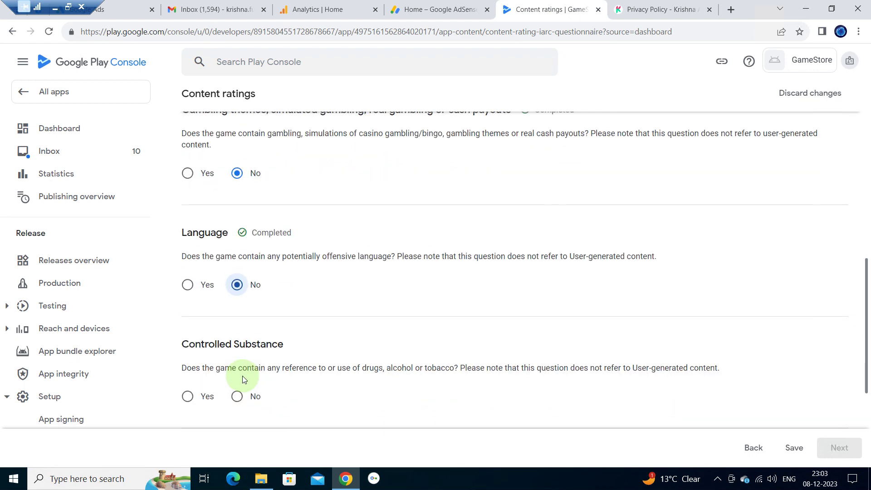
click(238, 374)
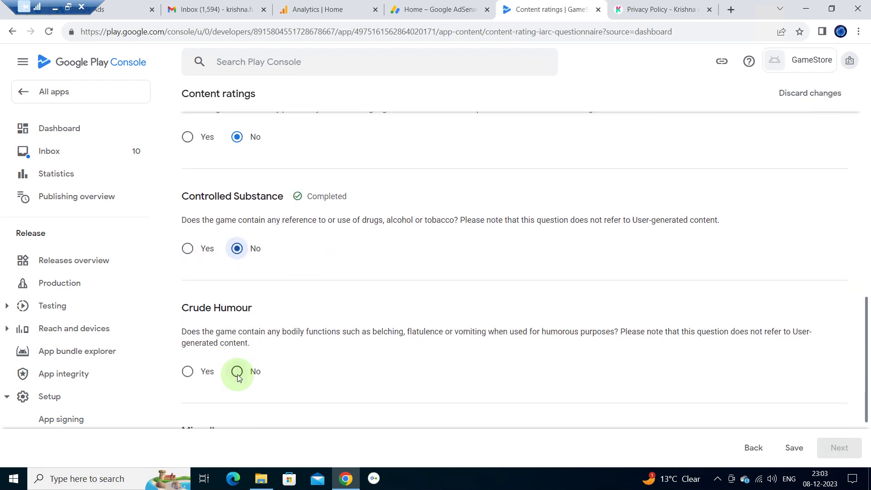
click(239, 344)
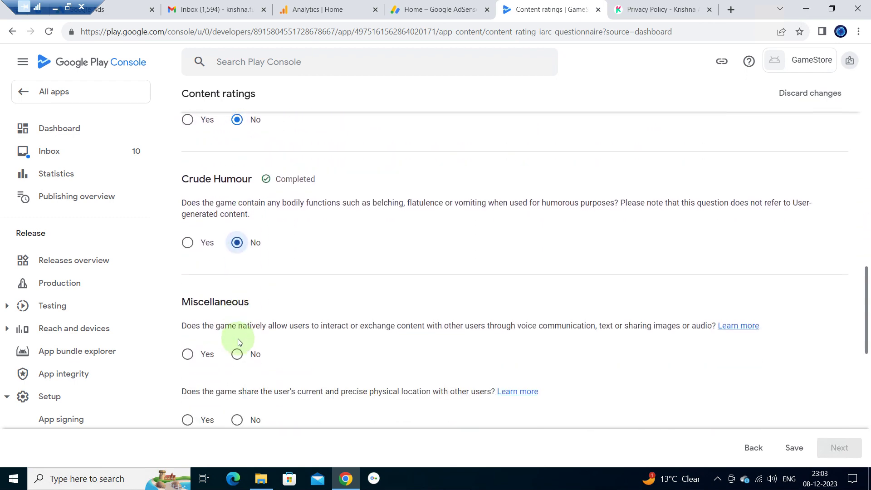
- Answer No to user interaction, location sharing, Nazi symbols, Korean identity, criminal techniques and terrorism, then save
click(240, 362)
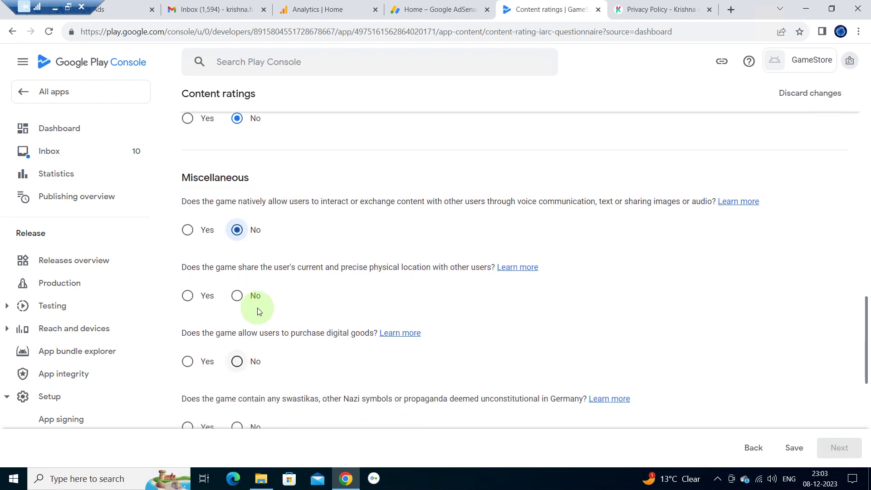
click(234, 302)
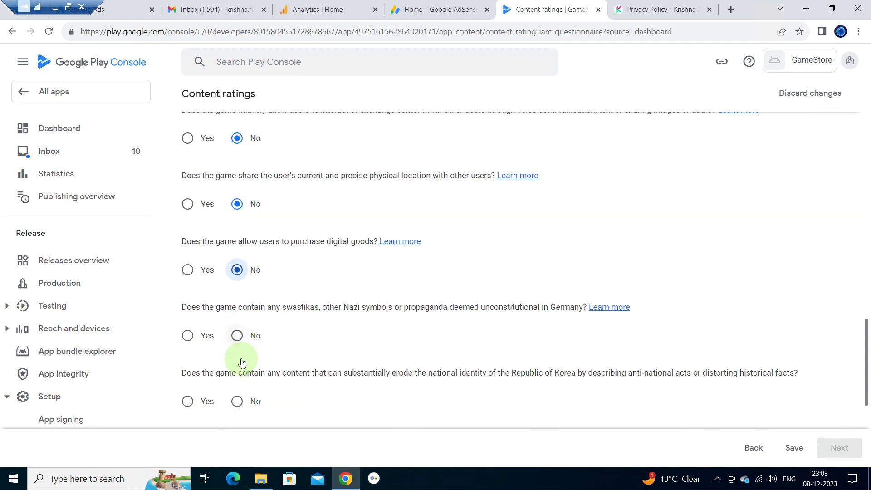
click(236, 336)
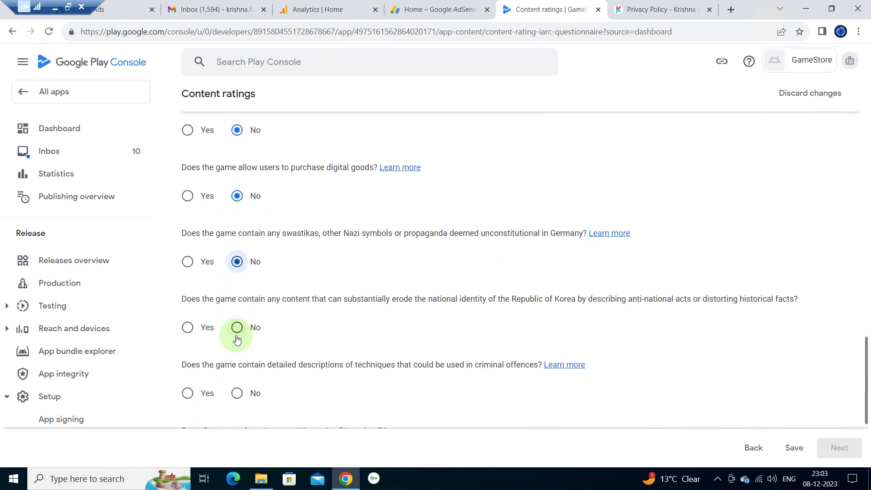
click(237, 335)
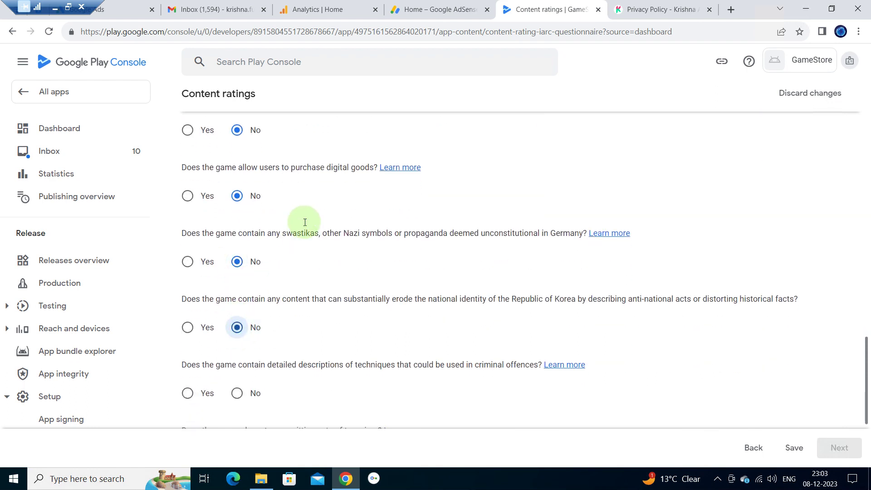
click(239, 399)
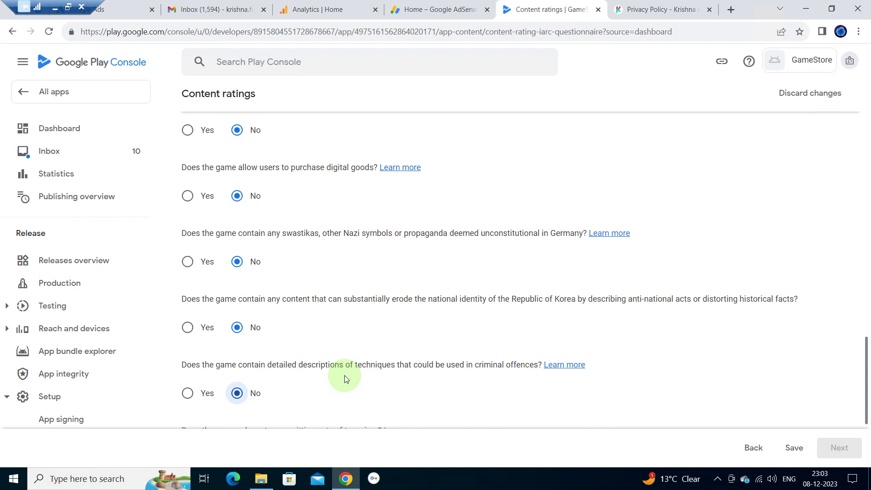
scroll(686, 376, down, 3)
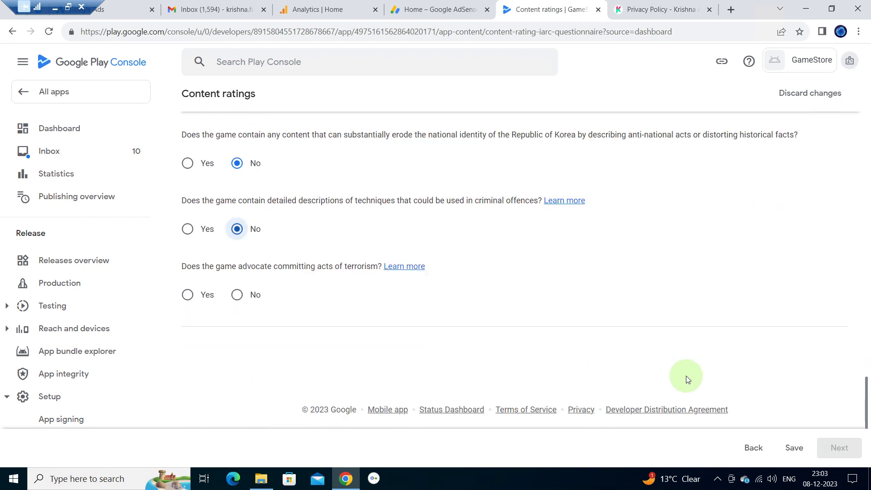
click(236, 295)
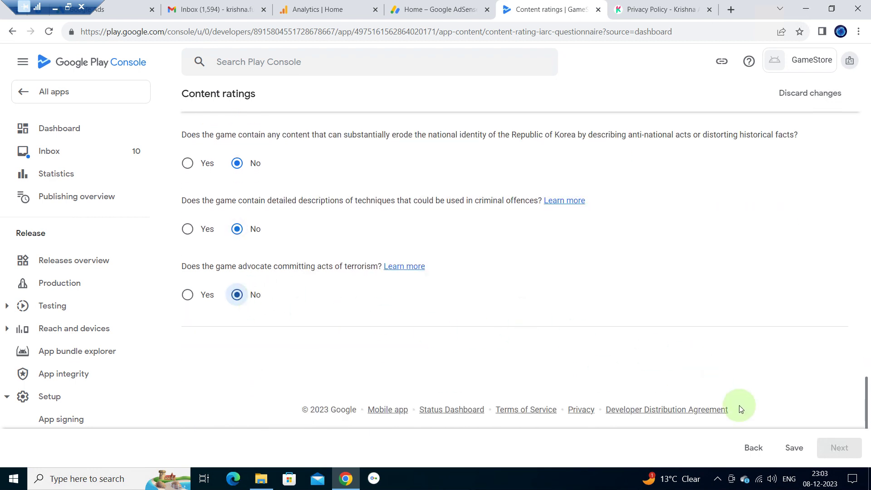
click(799, 449)
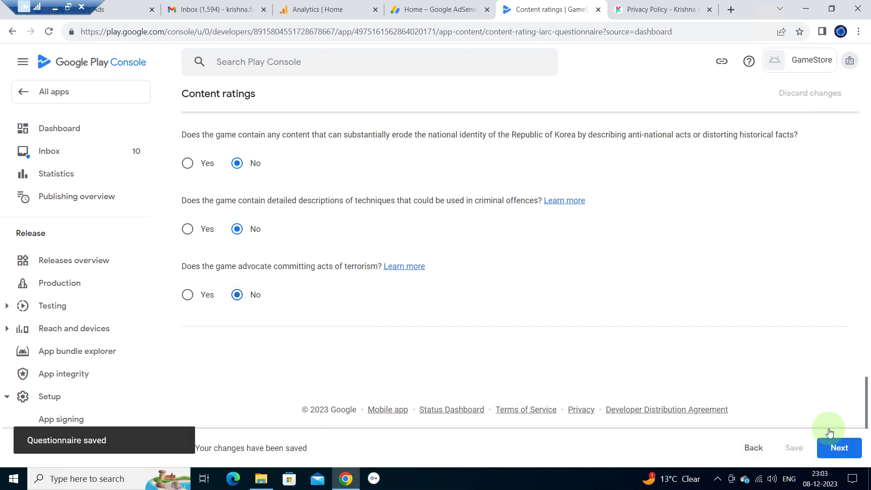
- Continue to the ratings summary, then reopen Content rating from the dashboard checklist
click(856, 449)
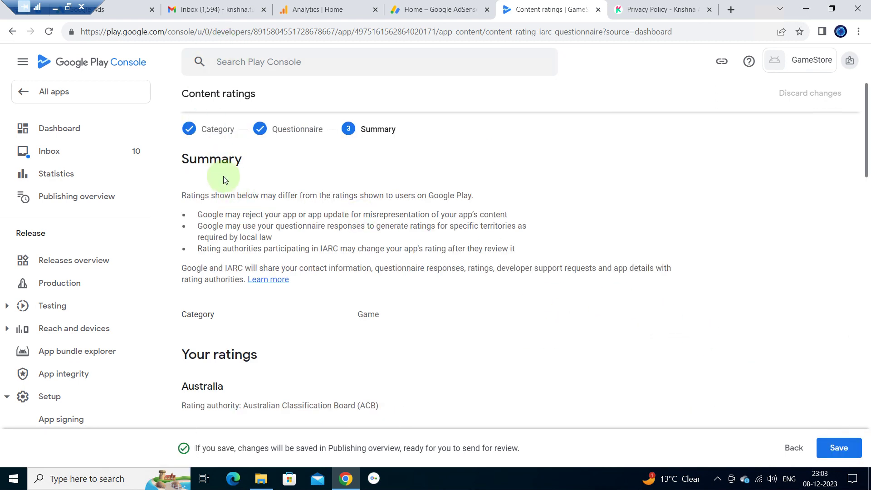
scroll(414, 239, up, 1)
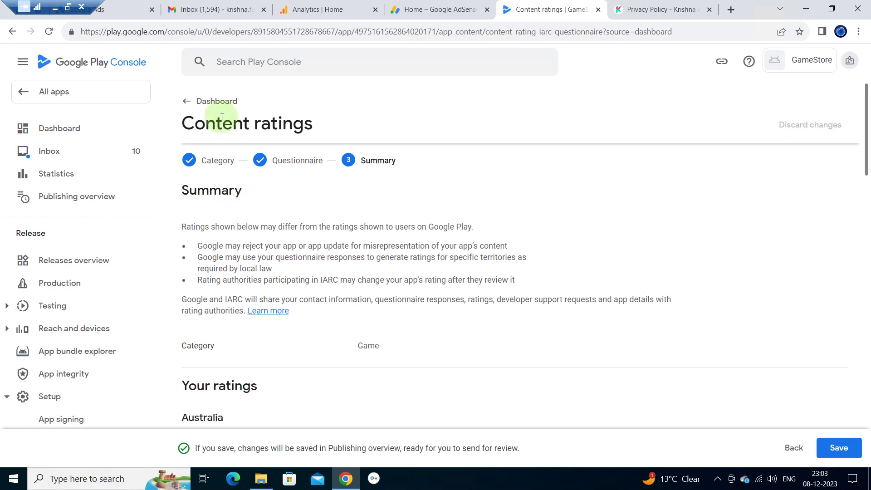
click(201, 104)
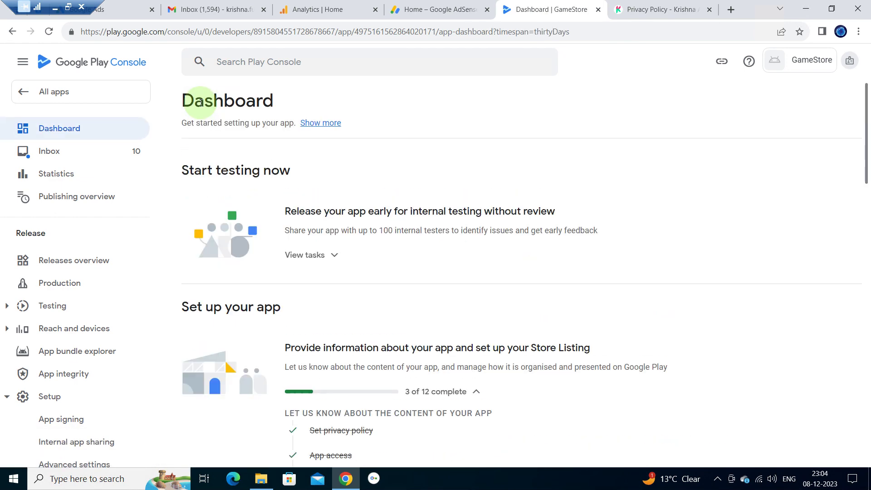
scroll(200, 103, down, 3)
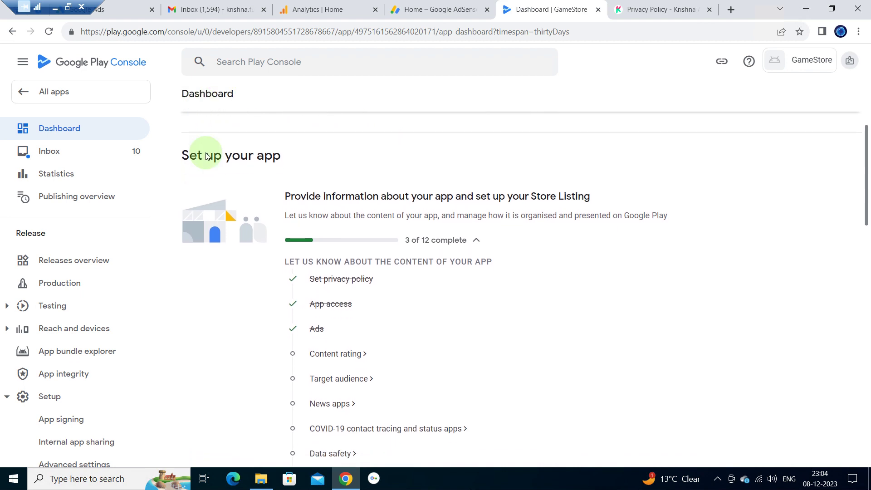
click(337, 354)
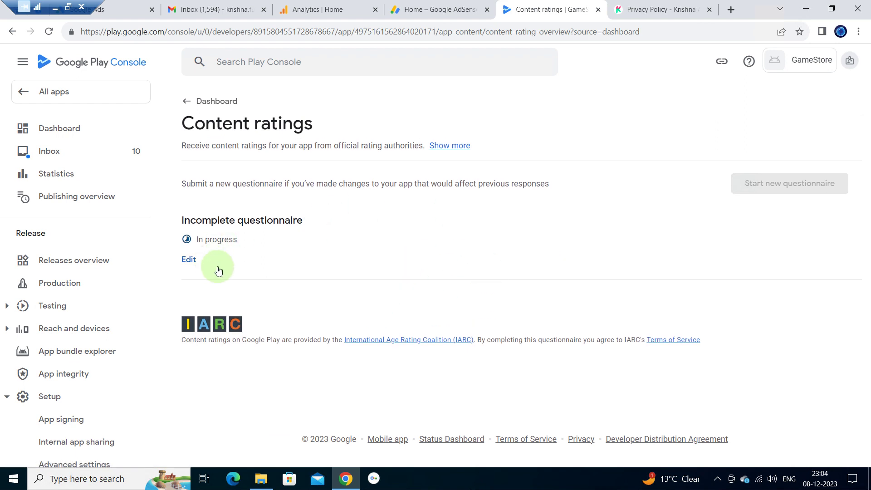
- Resume the questionnaire, step through to the summary, and save ratings like PEGI 3 and ESRB Everyone
click(189, 262)
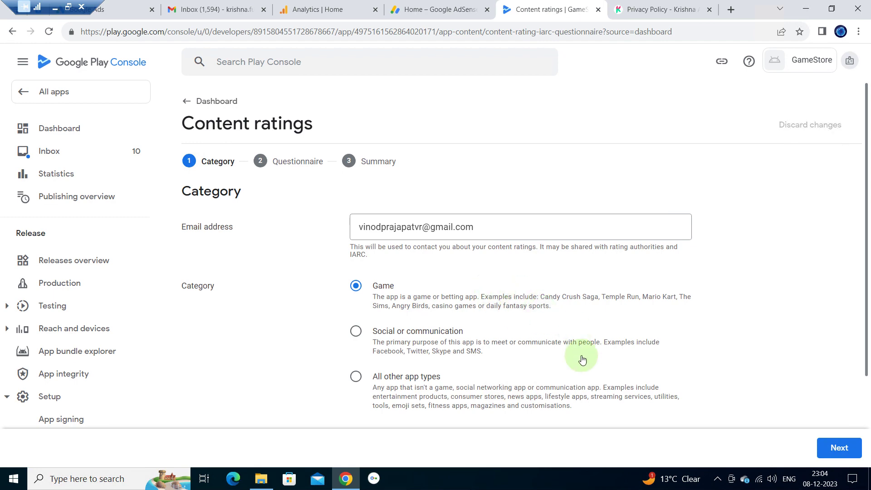
scroll(582, 359, down, 3)
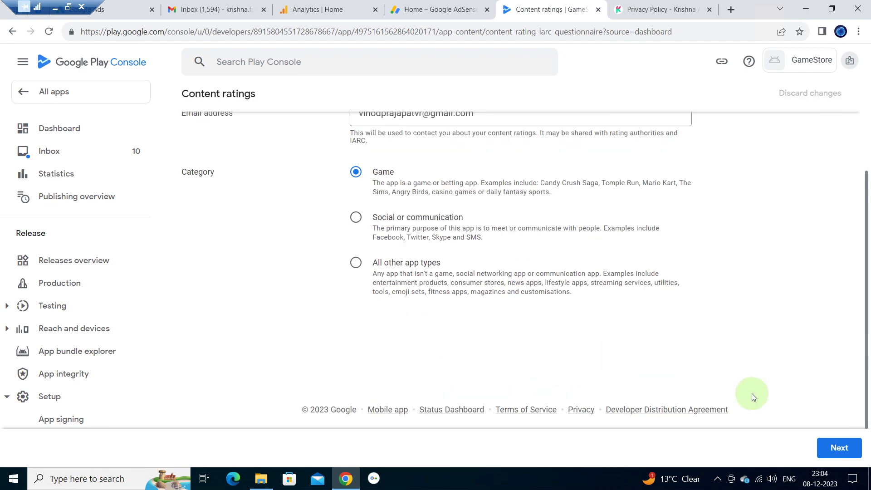
click(839, 449)
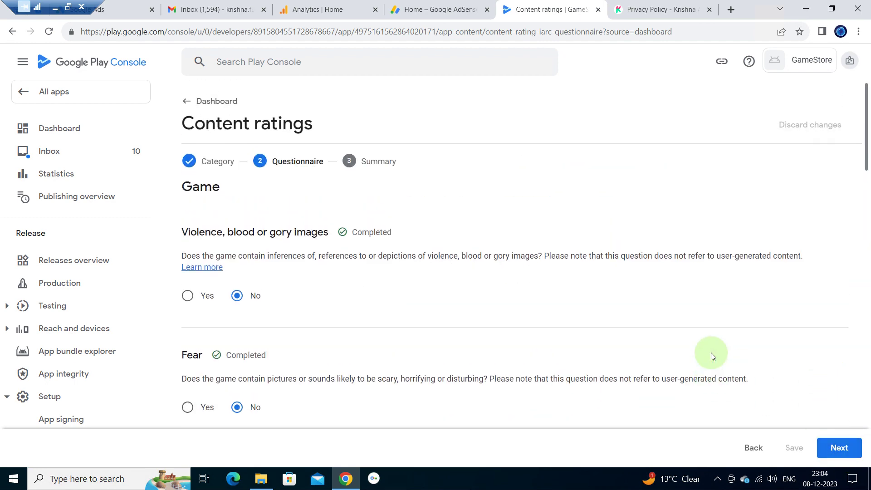
scroll(711, 352, down, 15)
click(839, 448)
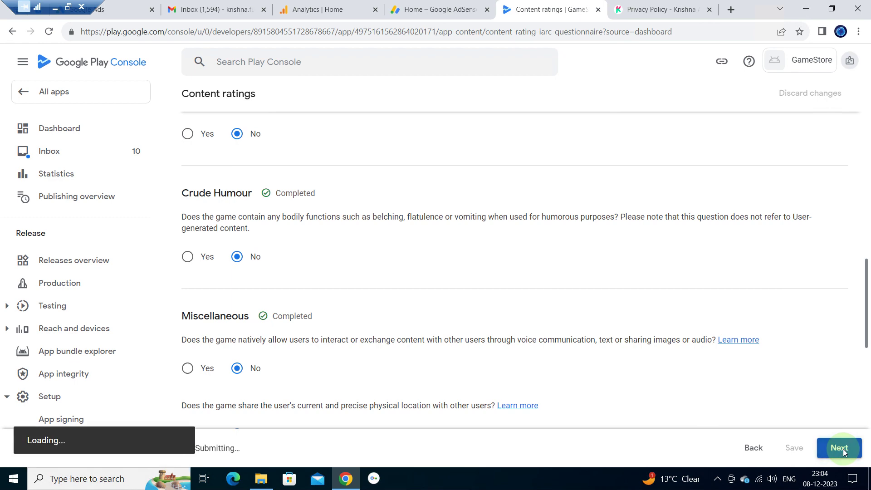
scroll(775, 326, down, 9)
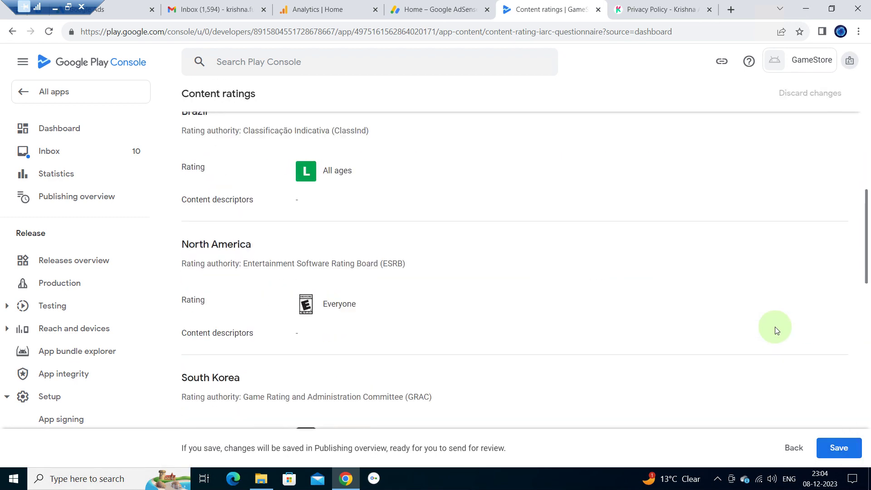
scroll(774, 326, down, 9)
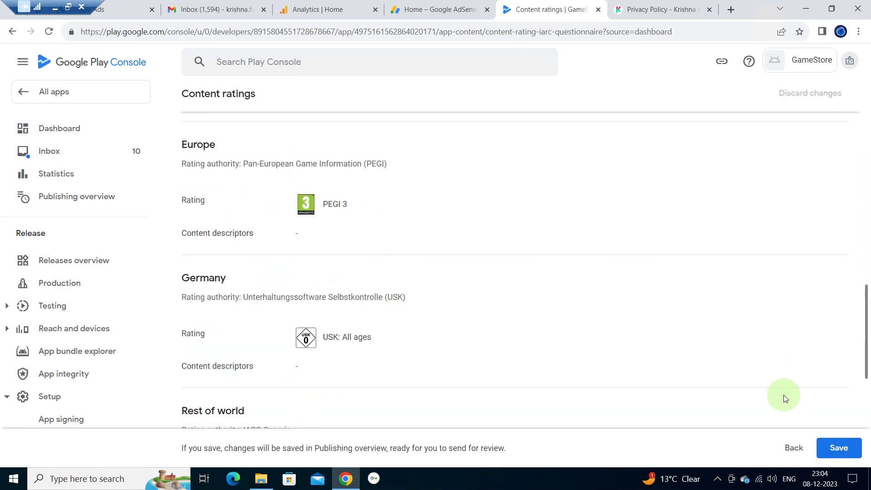
scroll(784, 399, down, 7)
click(838, 450)
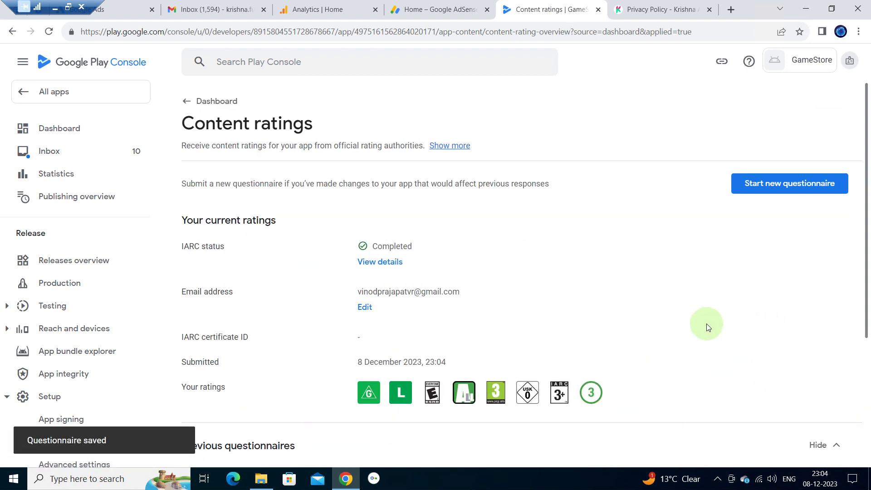
- Set the Target audience age group to 18 and over
click(216, 100)
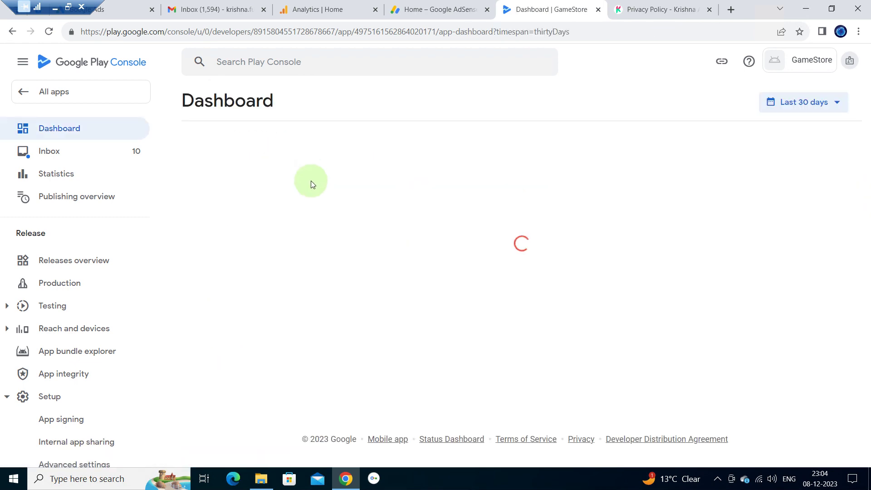
scroll(292, 284, down, 5)
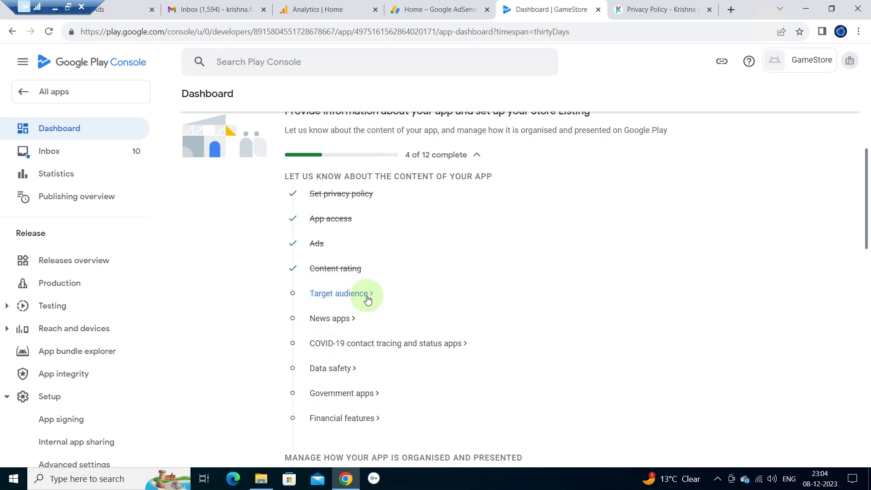
click(367, 295)
scroll(363, 290, down, 2)
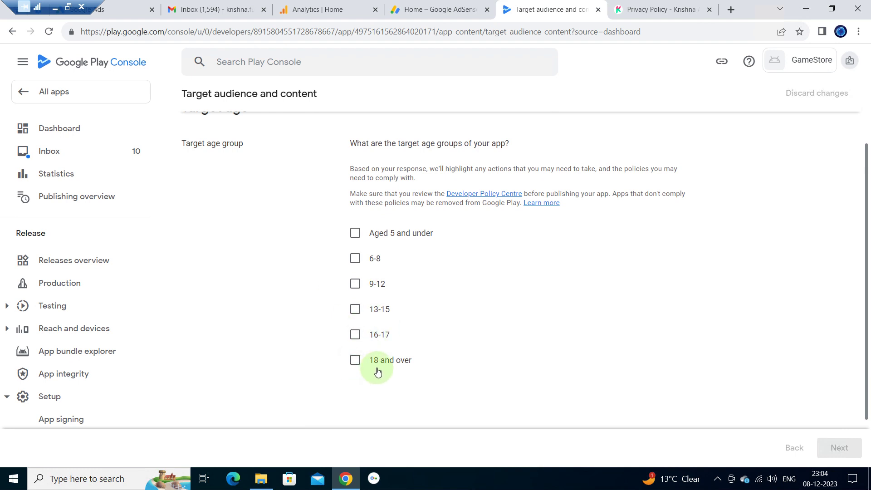
click(355, 362)
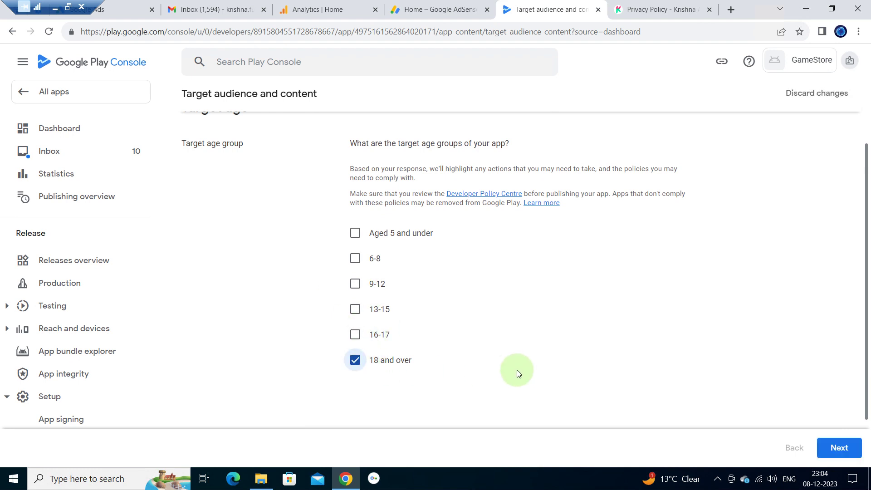
click(840, 442)
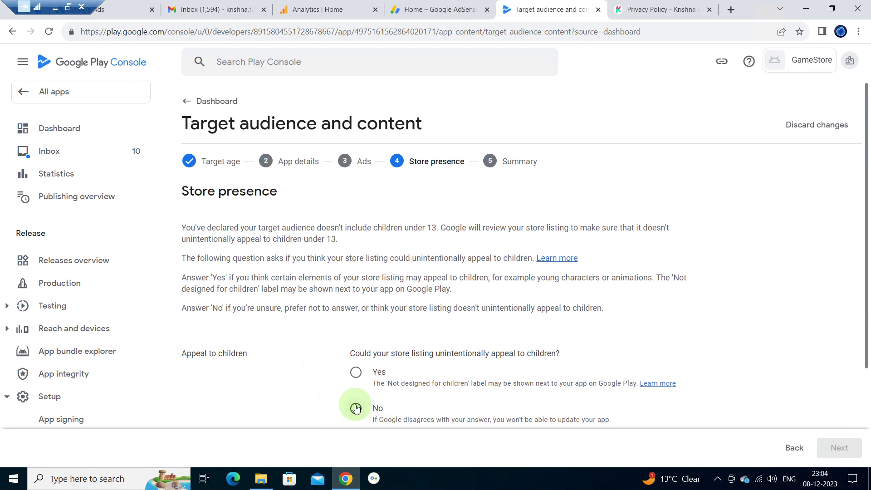
- Indicate the listing may unintentionally appeal to children, save the target audience, and return to the dashboard
click(356, 378)
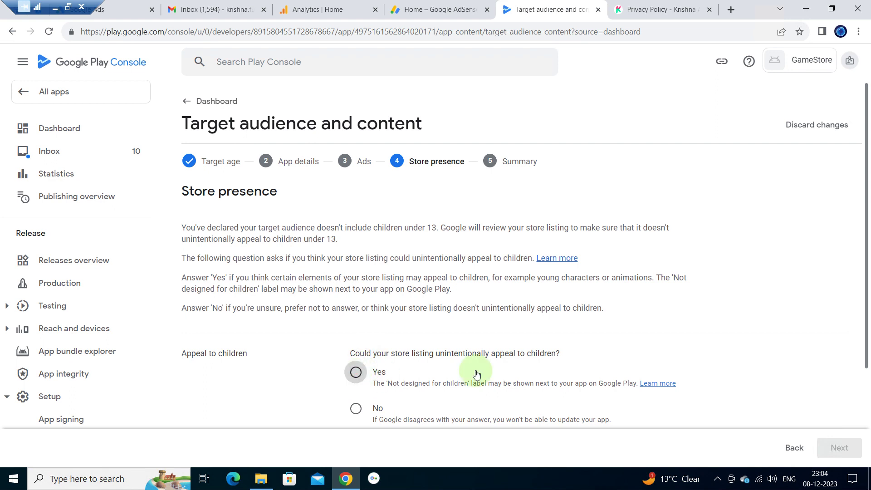
click(857, 450)
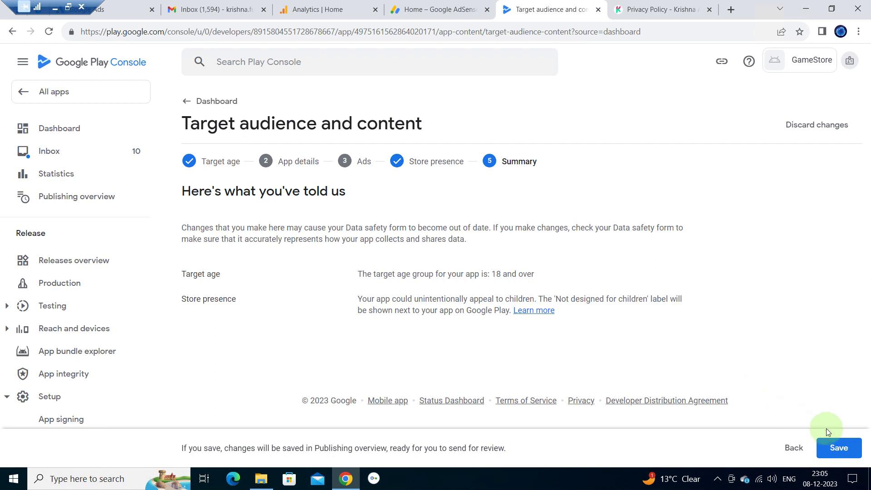
click(837, 448)
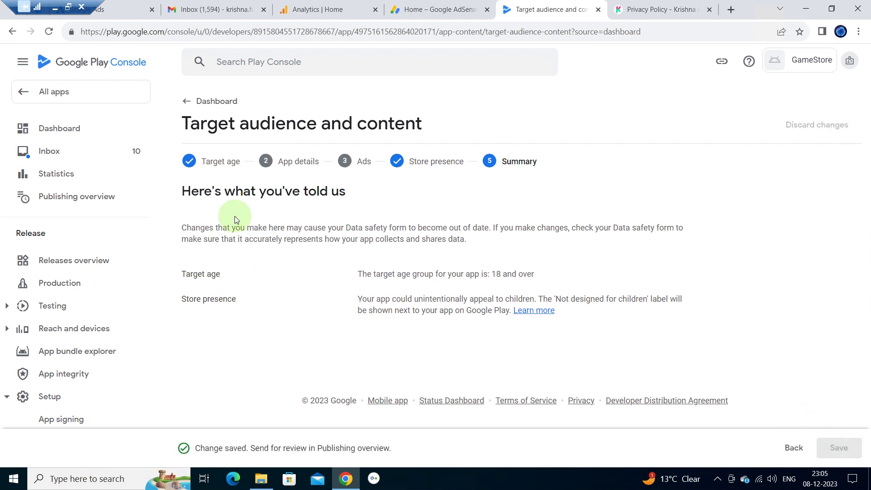
click(195, 106)
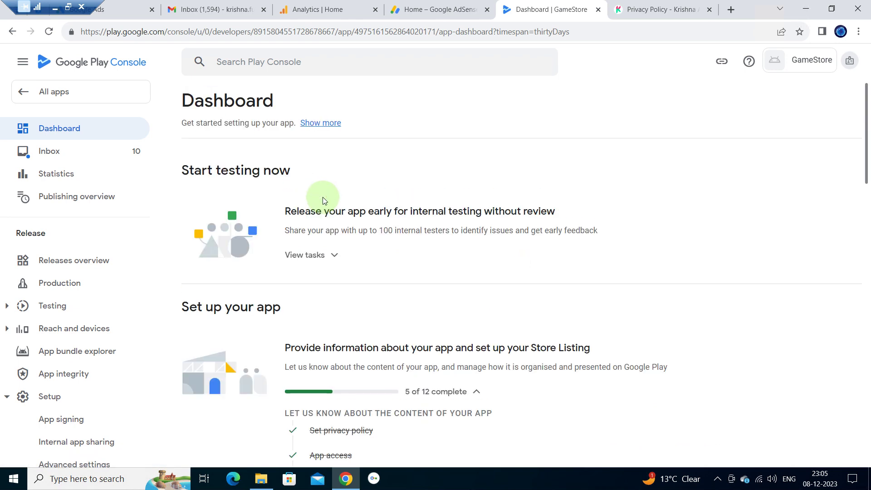
- Answer 'No' in the News apps declaration, save it, and return to the dashboard
scroll(323, 201, down, 2)
scroll(442, 324, down, 2)
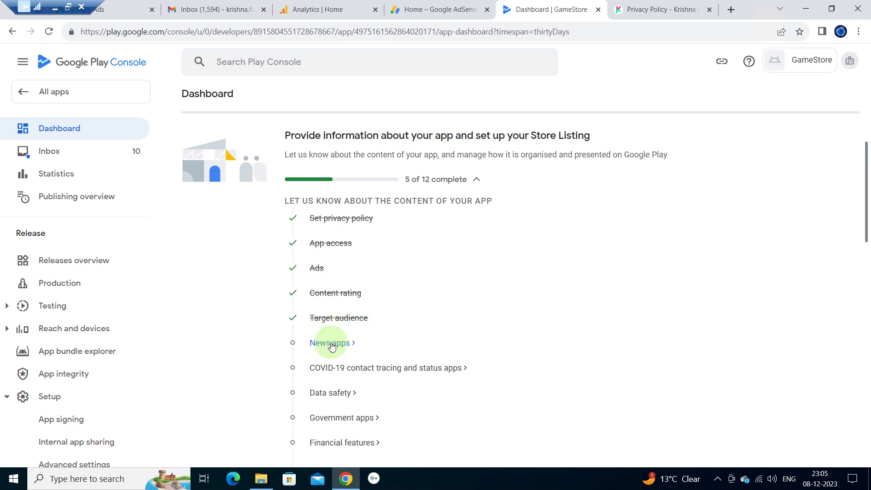
click(331, 343)
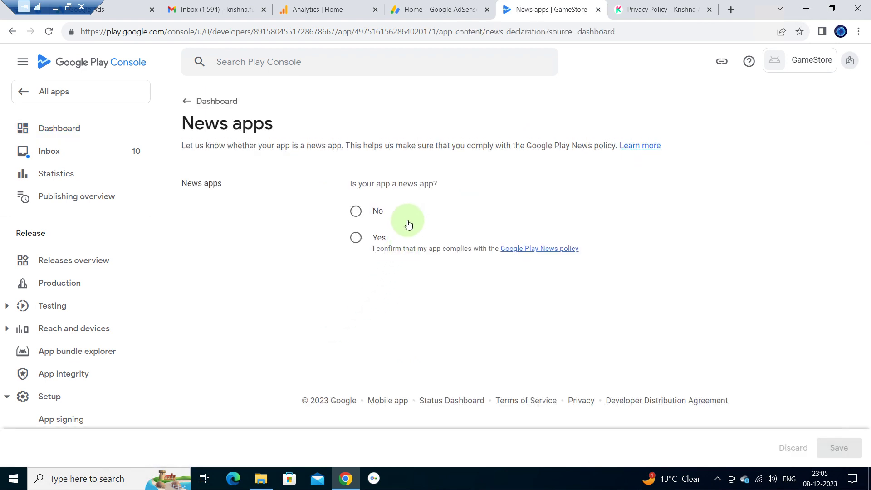
click(356, 210)
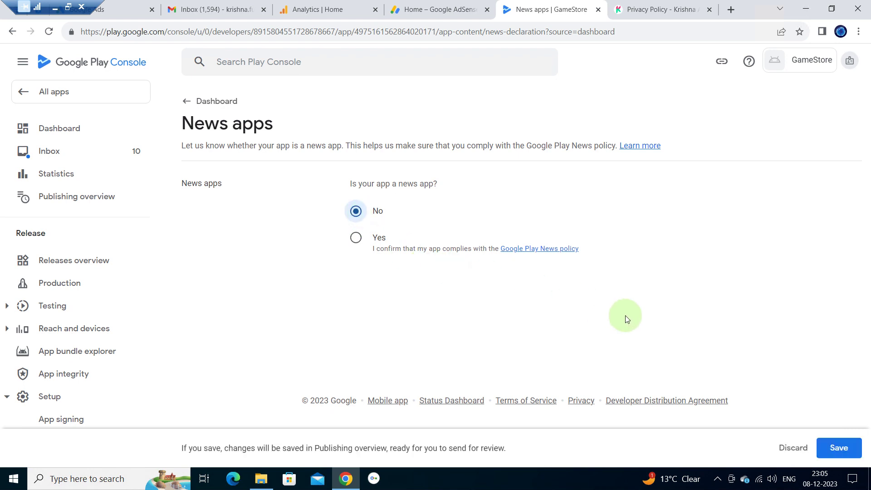
click(840, 448)
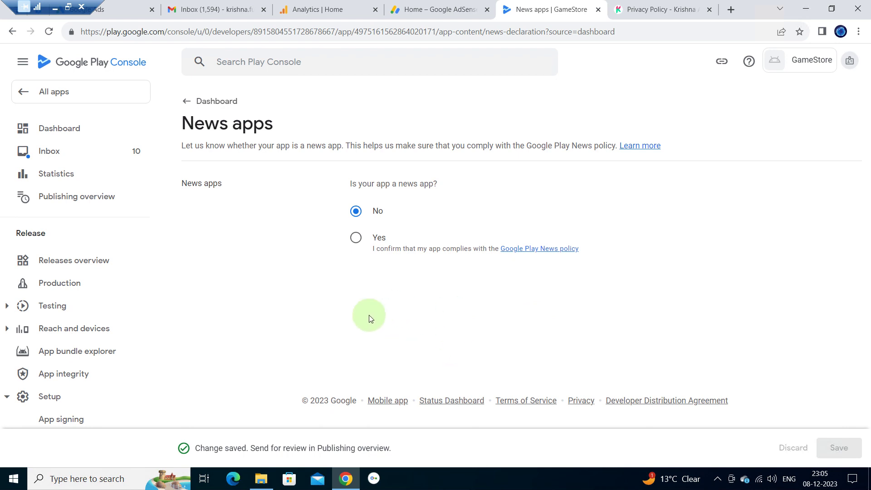
click(203, 101)
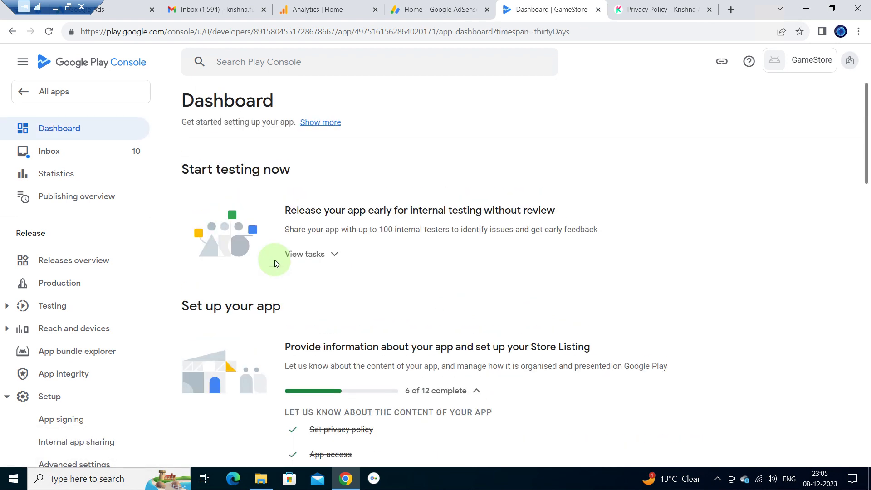
- Tick 'My app is not a publicly available' COVID-19 contact tracing or status app, and save
scroll(274, 260, down, 5)
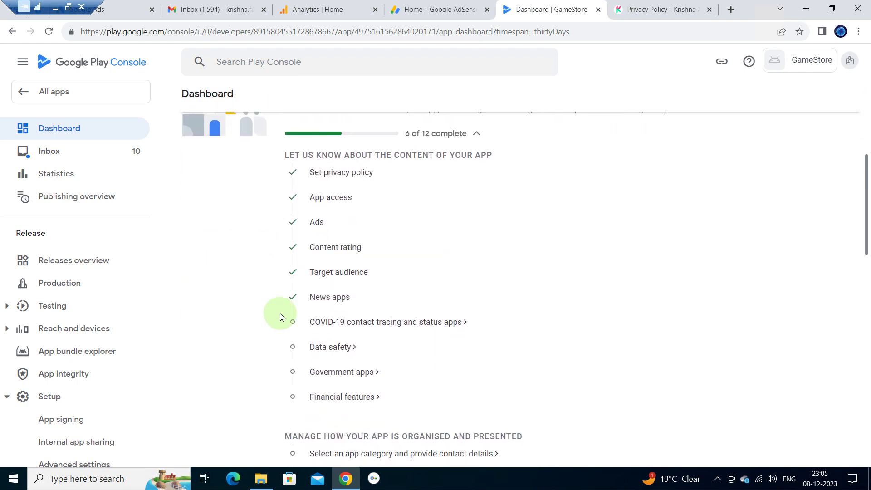
click(399, 323)
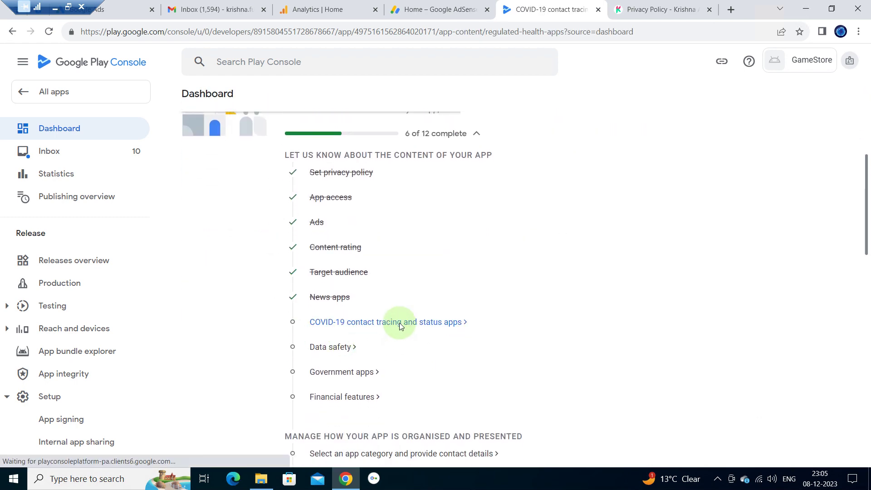
click(186, 262)
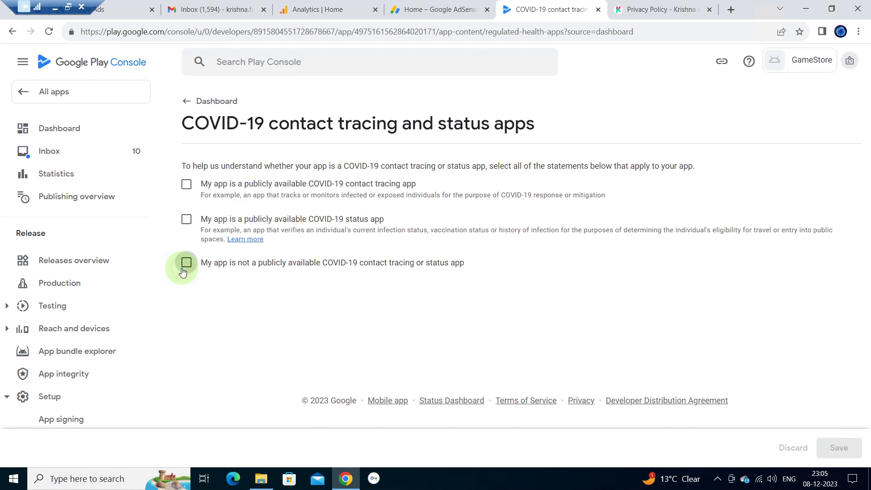
click(840, 448)
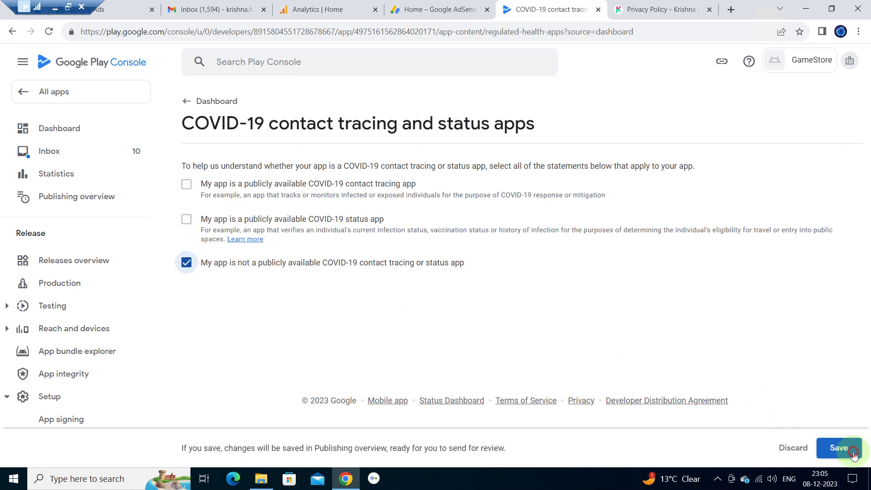
click(212, 102)
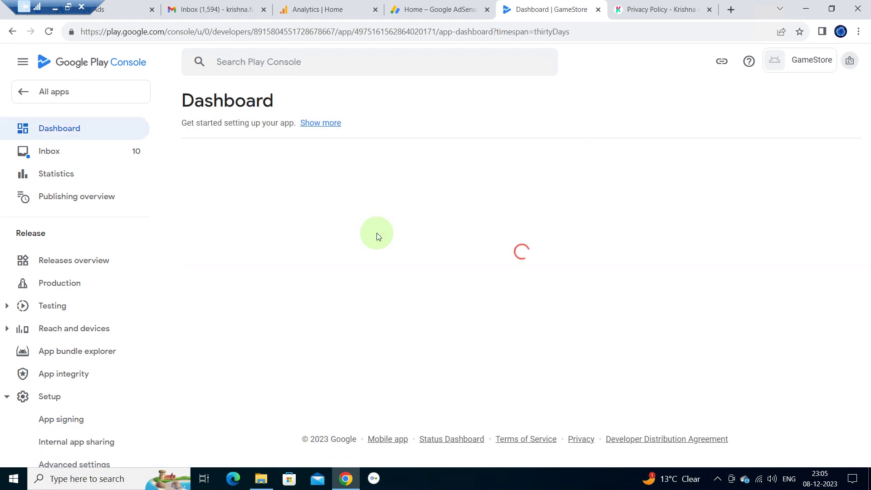
scroll(377, 233, down, 4)
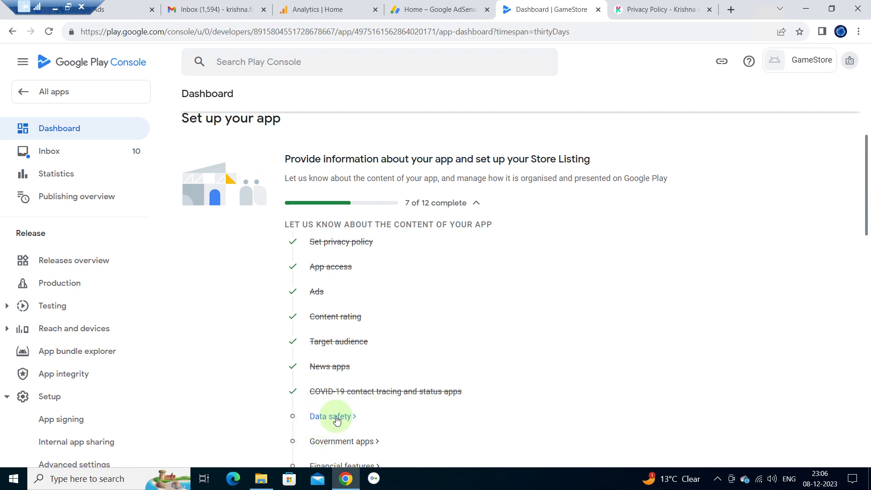
- Open Data safety and proceed past its Overview to Data collection and security
click(336, 417)
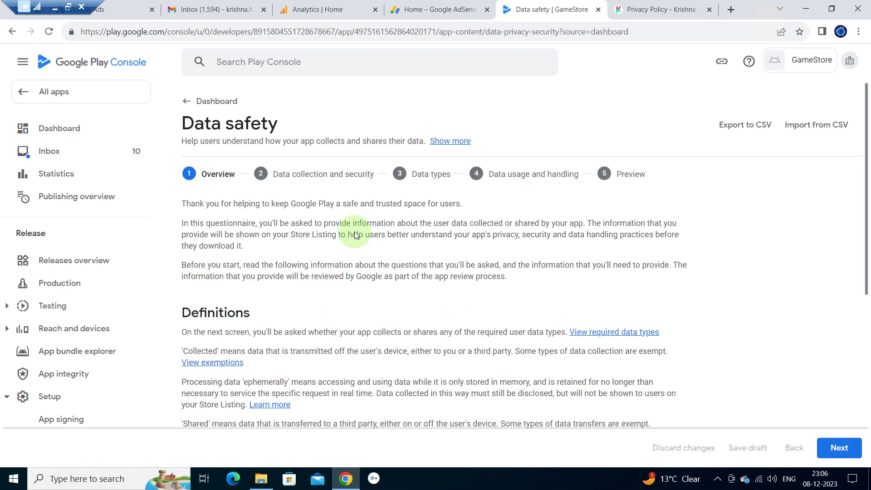
scroll(530, 336, down, 6)
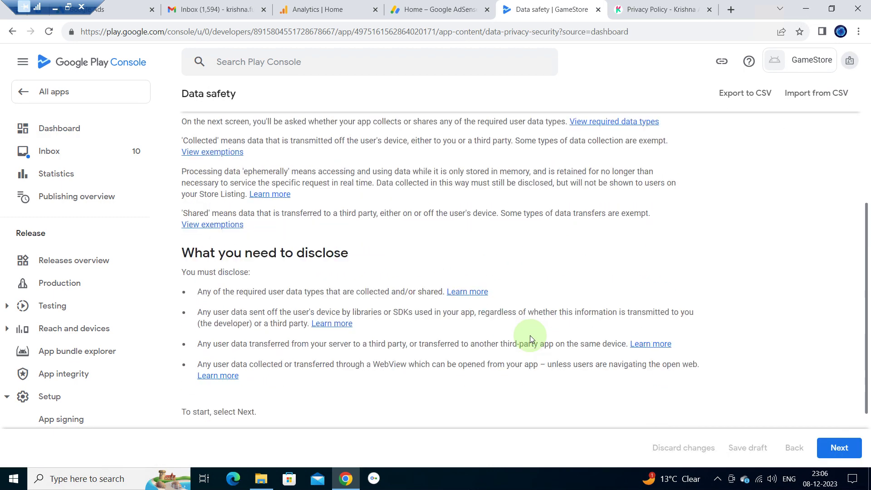
click(837, 447)
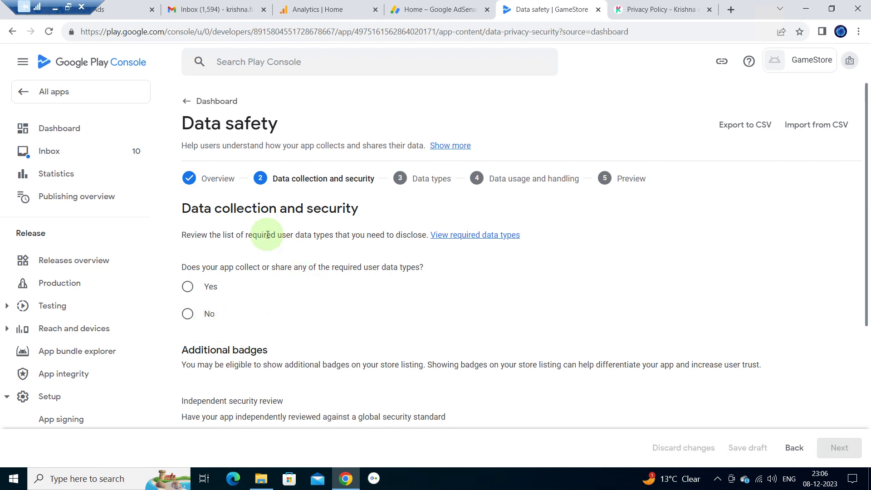
- Answer Yes to collecting user data and Yes to encrypting it in transit
click(195, 291)
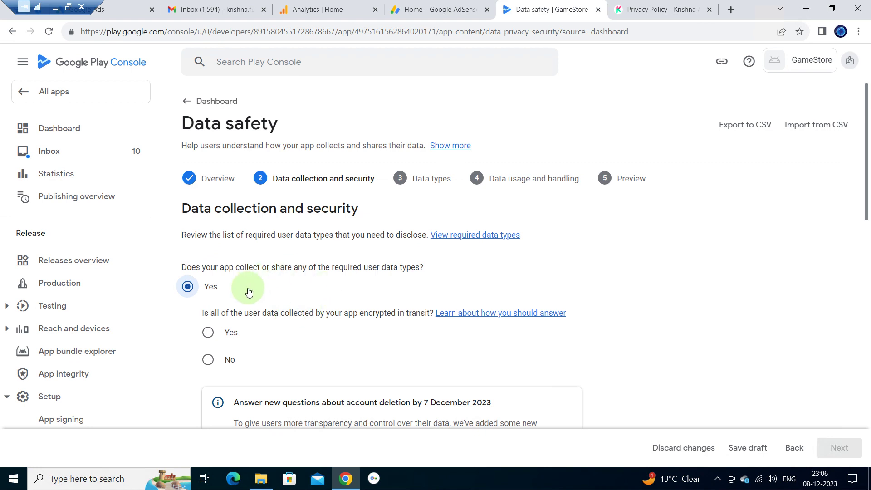
scroll(248, 291, down, 1)
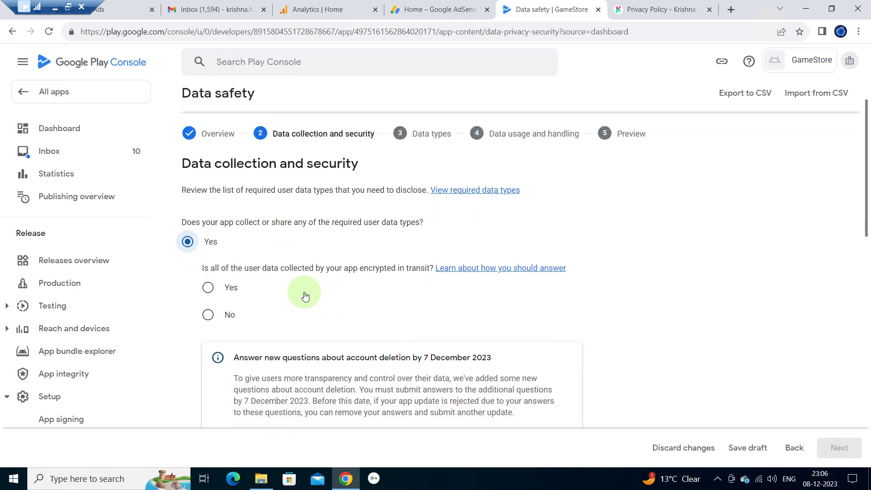
click(208, 288)
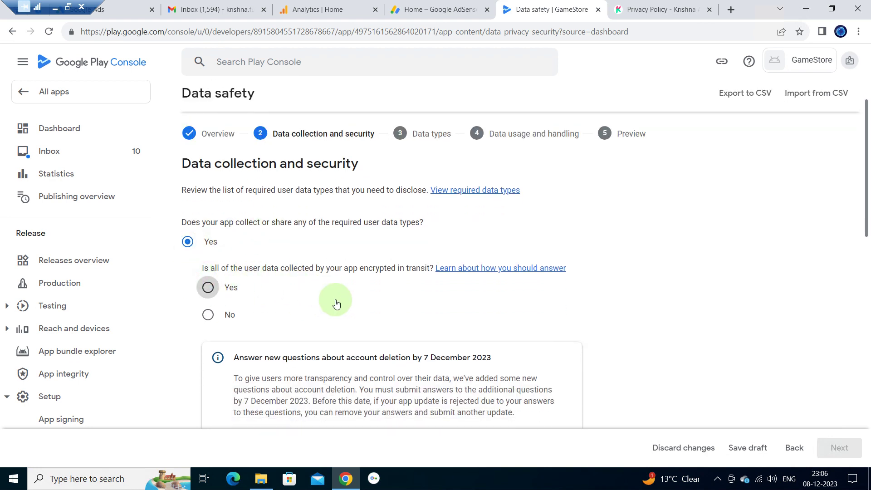
- State users cannot create accounts and data is auto-deleted within 90 days, then continue to Data types
scroll(336, 303, down, 3)
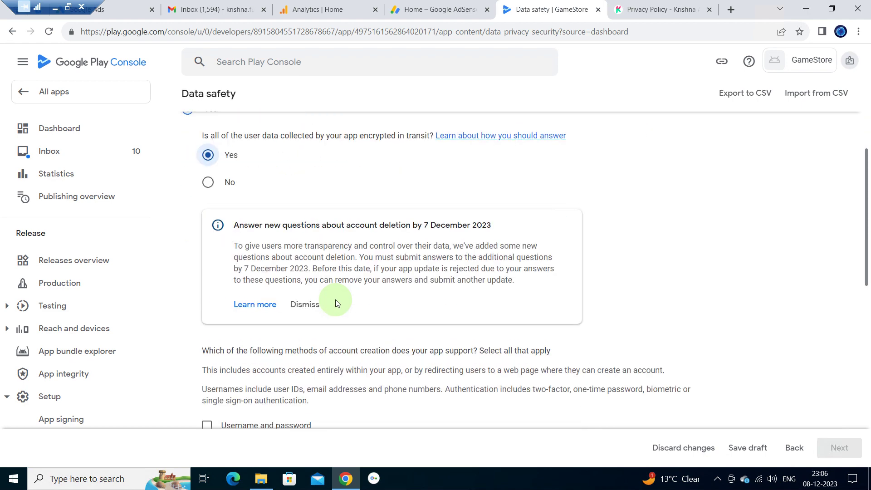
scroll(336, 303, down, 2)
scroll(337, 303, down, 2)
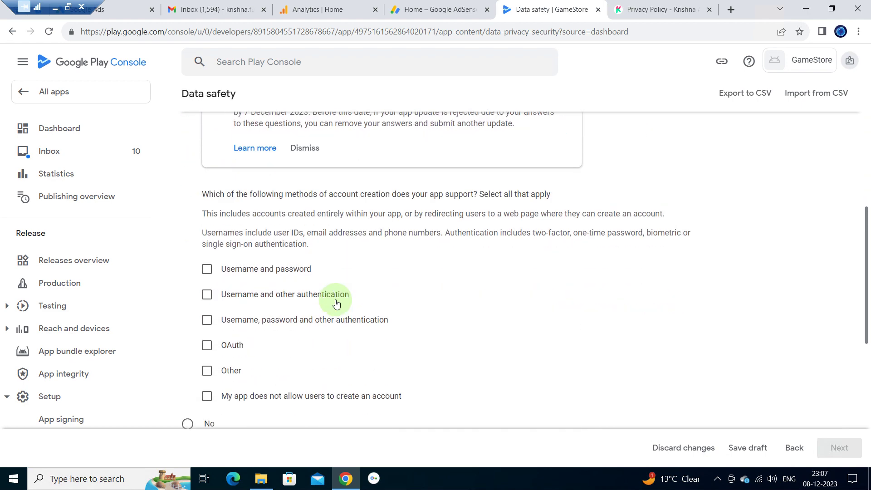
scroll(336, 303, down, 1)
click(207, 358)
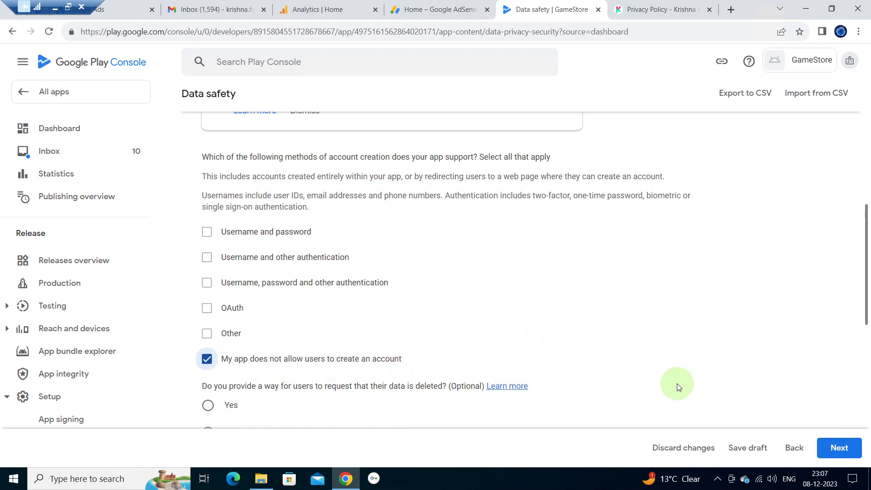
scroll(677, 383, down, 2)
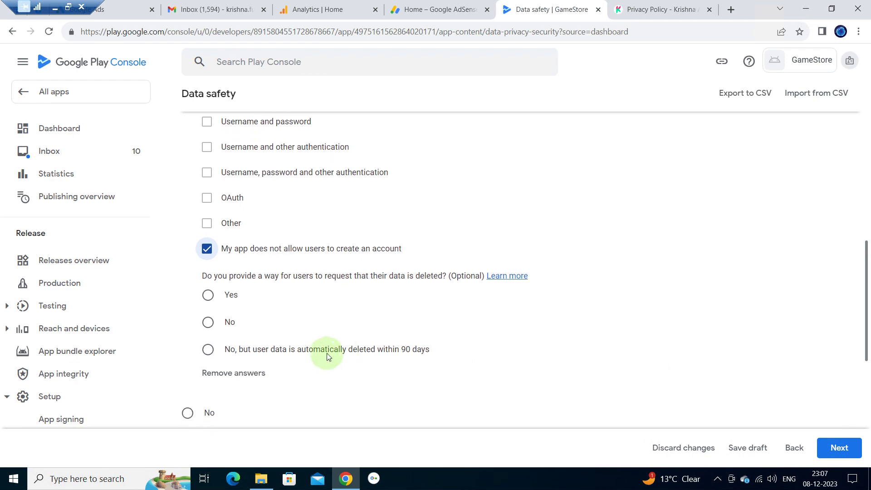
click(210, 358)
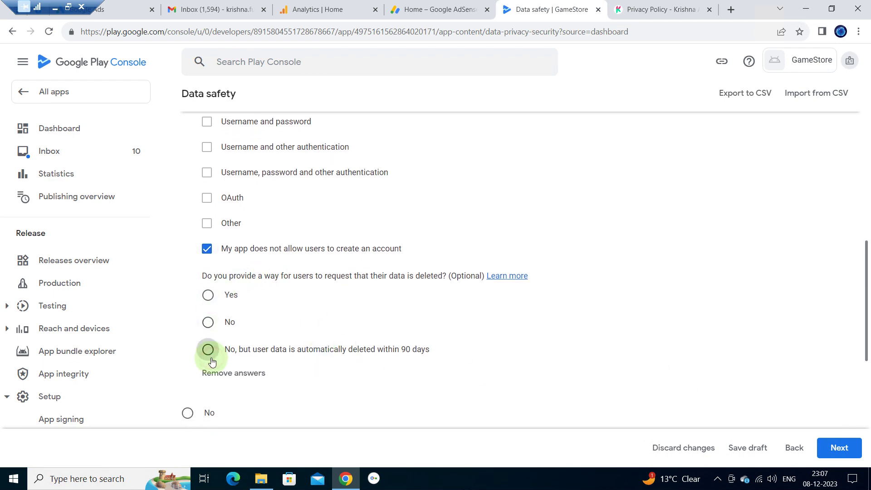
scroll(578, 402, down, 5)
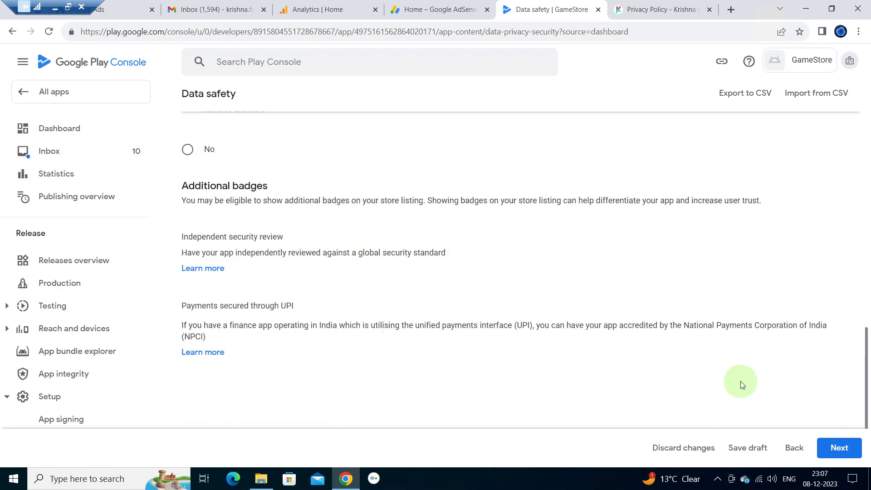
click(839, 448)
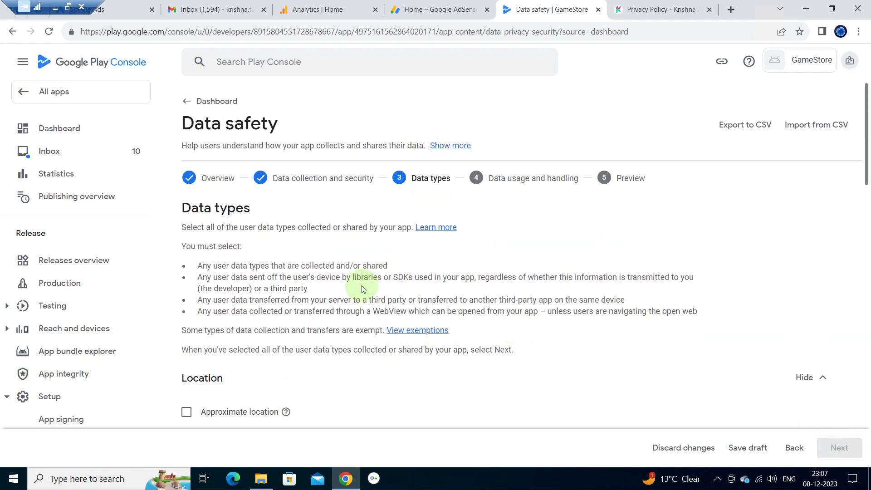
- Scroll the Data types category list from Location down to Device or other IDs
scroll(362, 289, down, 2)
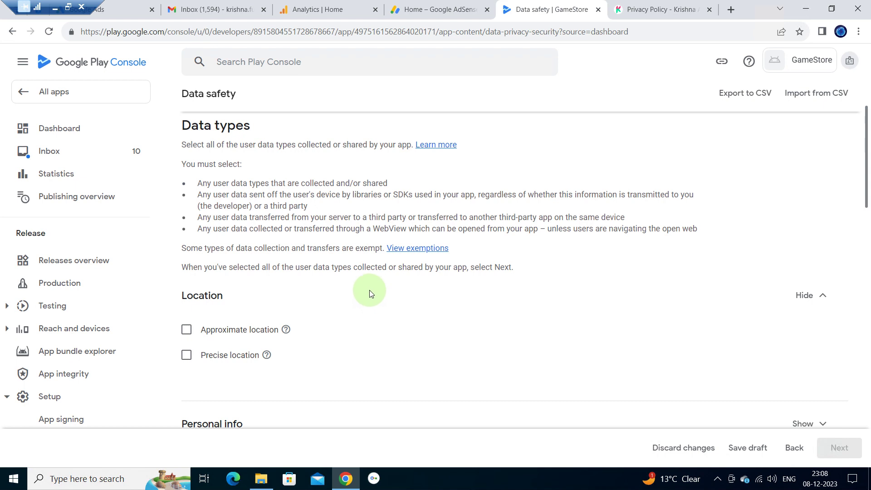
scroll(370, 289, down, 2)
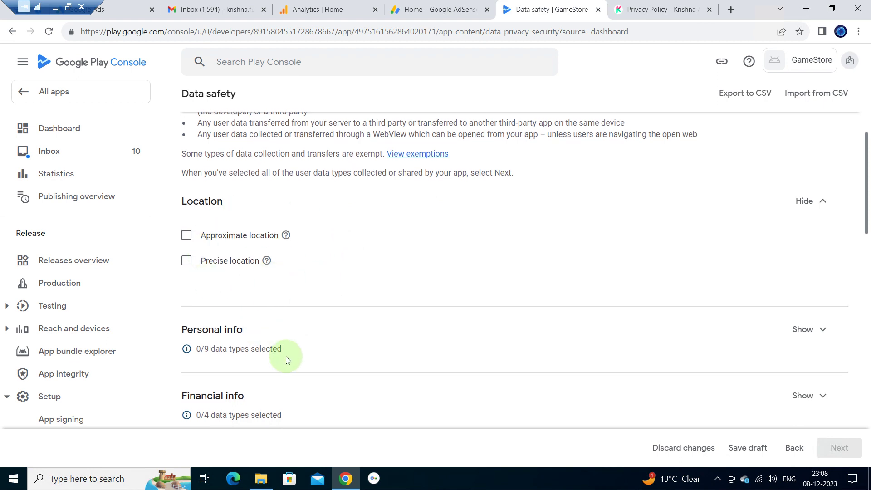
scroll(302, 228, down, 1)
scroll(294, 338, down, 1)
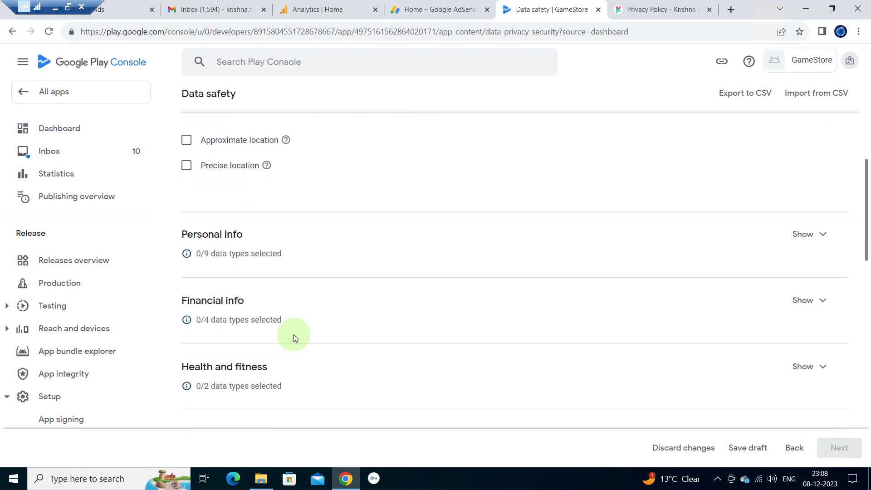
scroll(293, 334, down, 3)
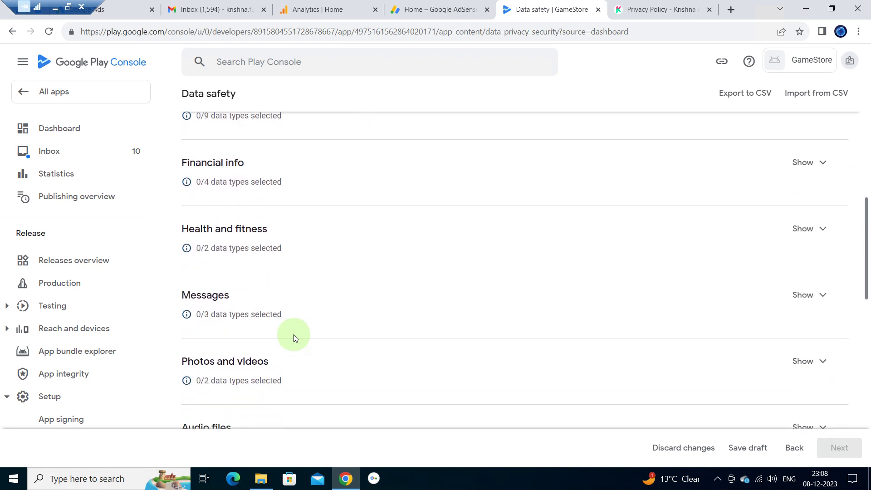
scroll(294, 338, down, 5)
scroll(293, 334, down, 4)
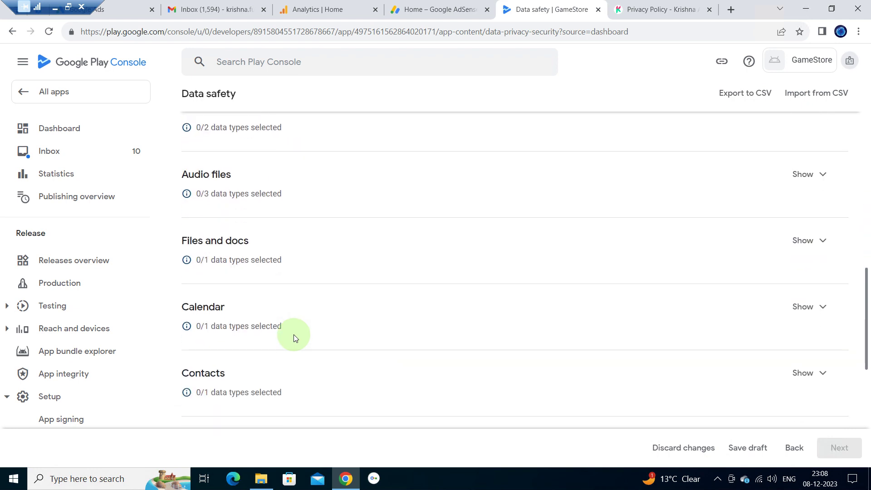
scroll(292, 334, down, 2)
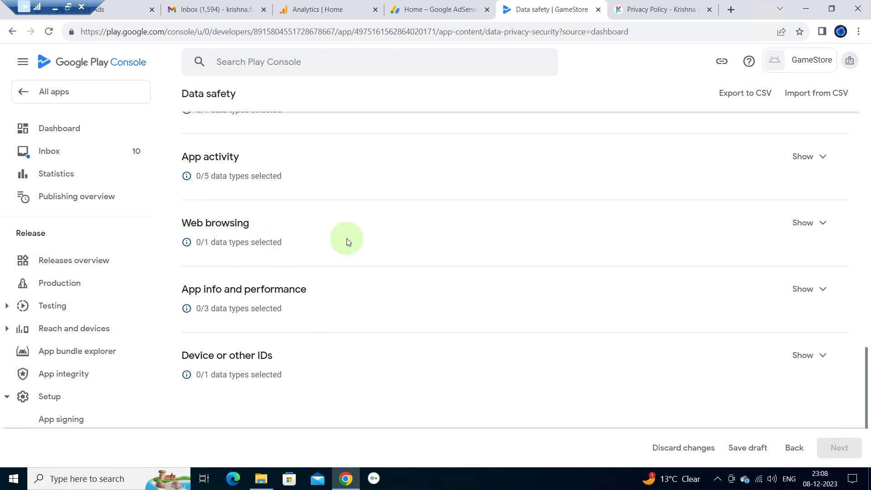
- Tick Device or other IDs as the only collected data type and continue to Data usage and handling
click(821, 221)
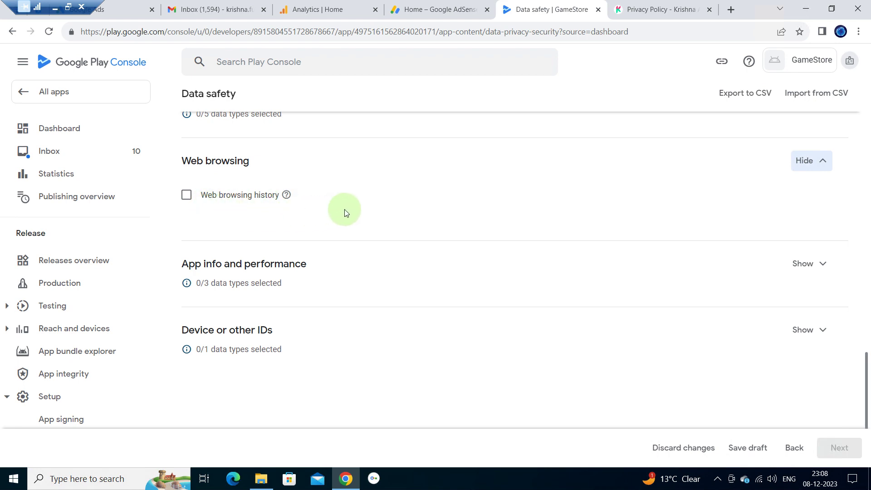
click(829, 163)
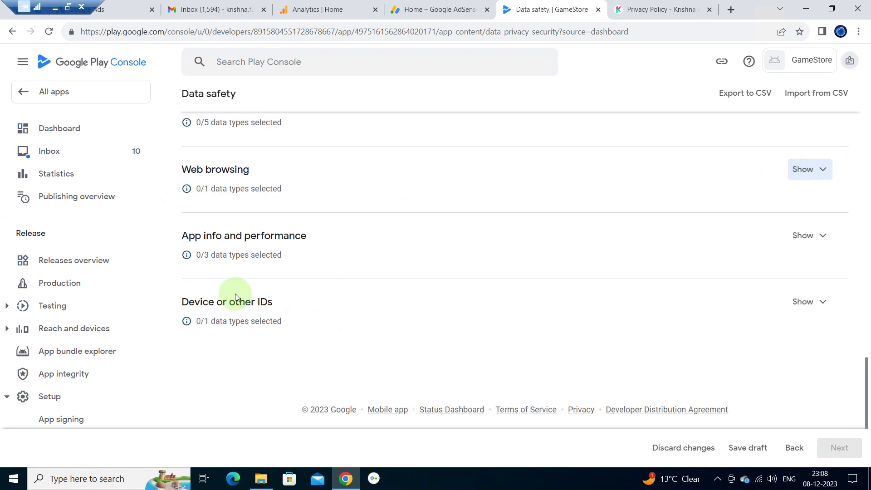
click(825, 301)
click(186, 336)
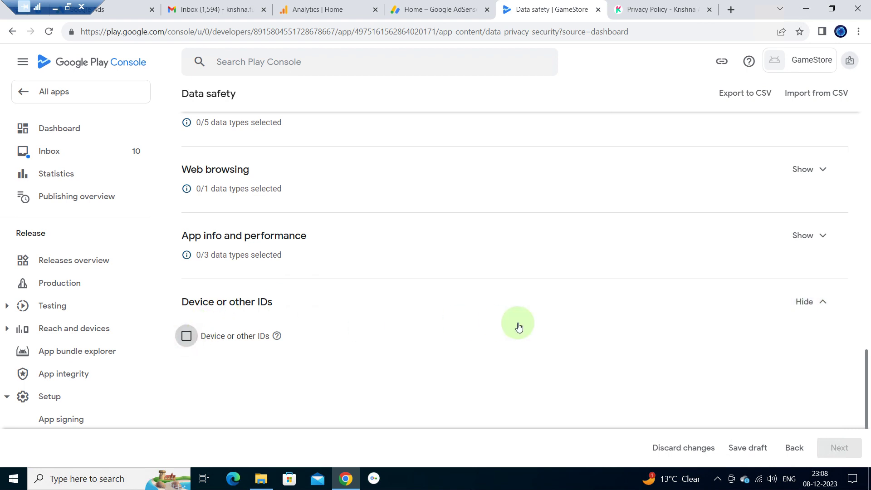
click(823, 303)
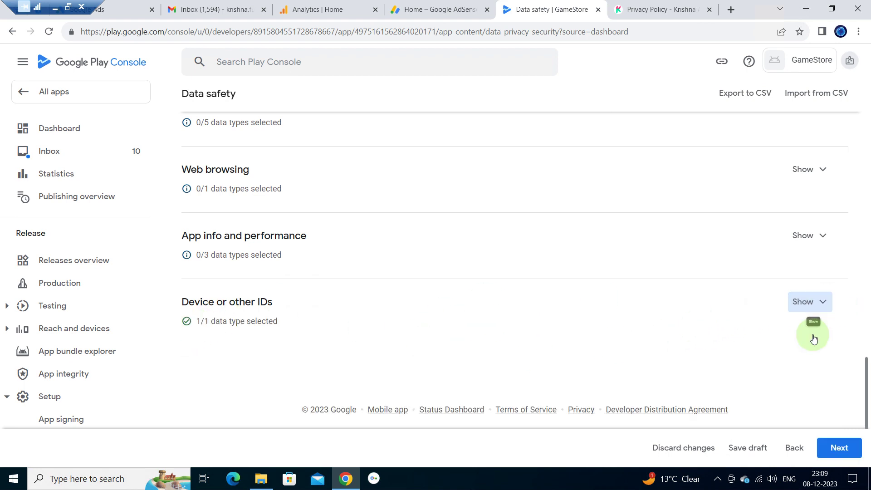
click(844, 447)
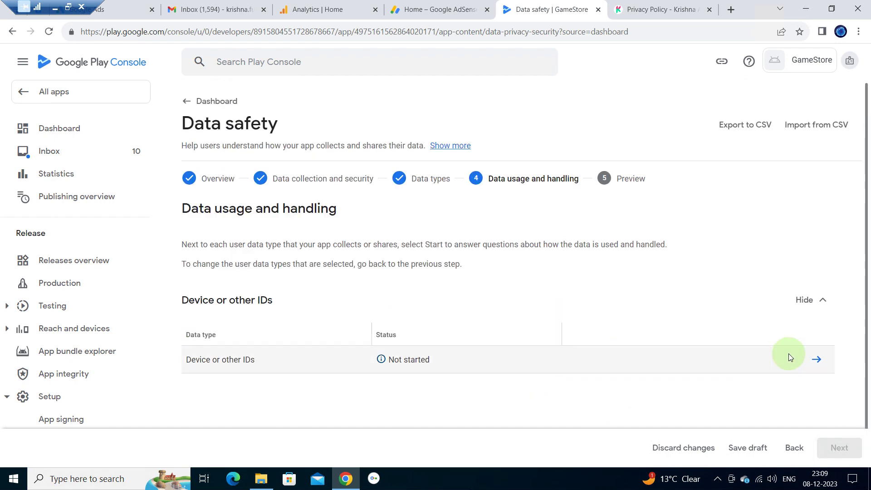
- Mark Device or other IDs as collected, ephemeral, required, for App functionality and Account management, and save
click(813, 358)
click(187, 199)
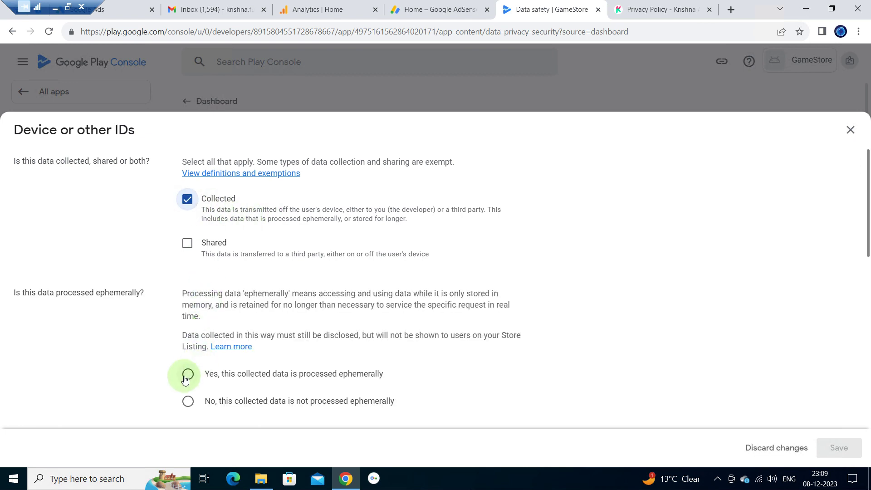
click(187, 375)
scroll(544, 330, down, 3)
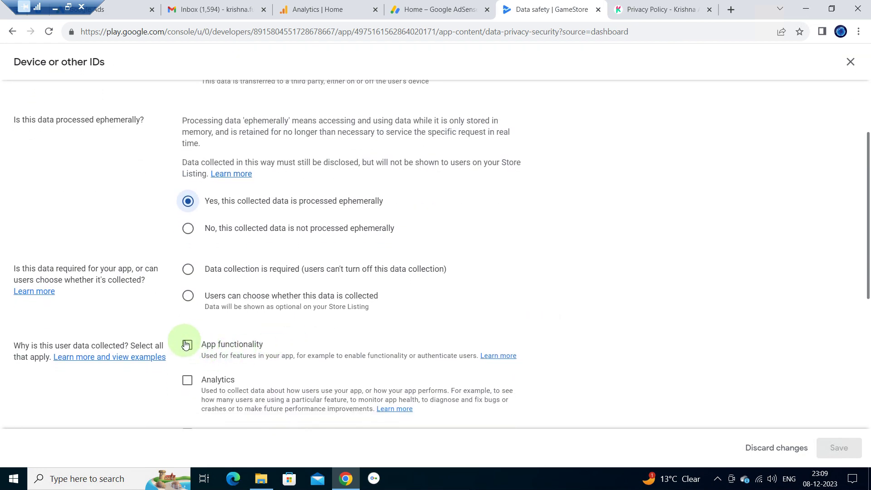
click(187, 345)
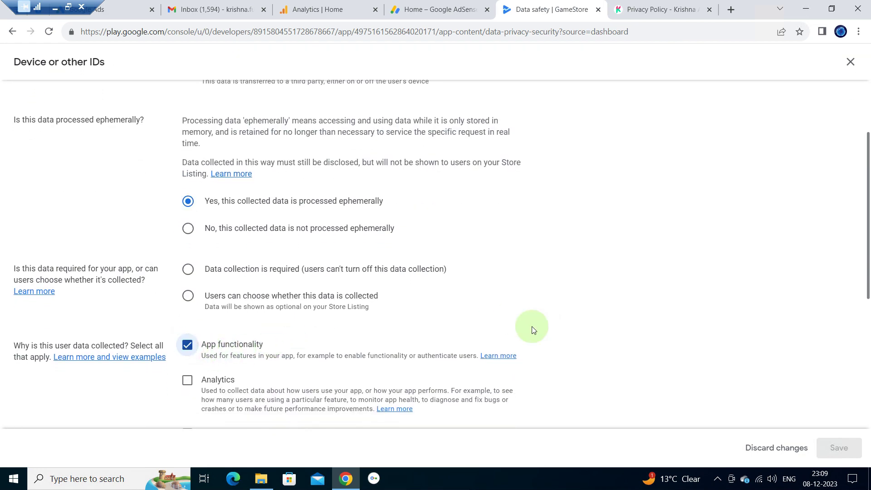
scroll(532, 326, down, 5)
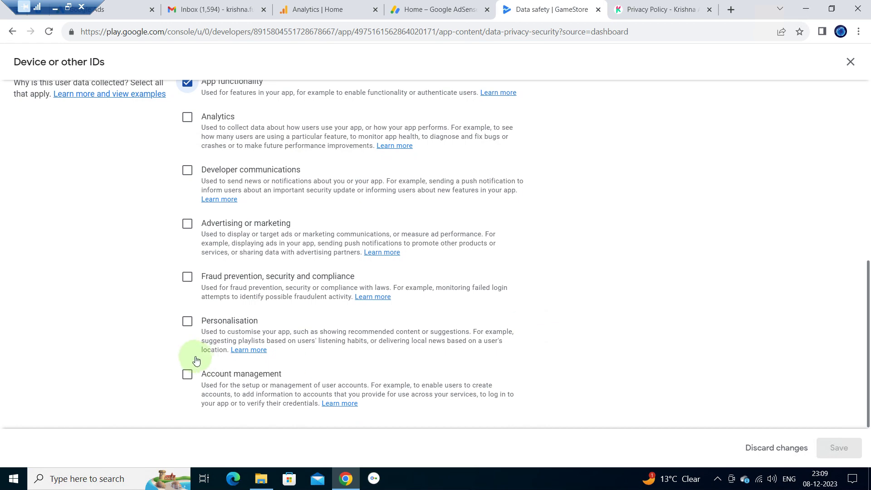
click(208, 384)
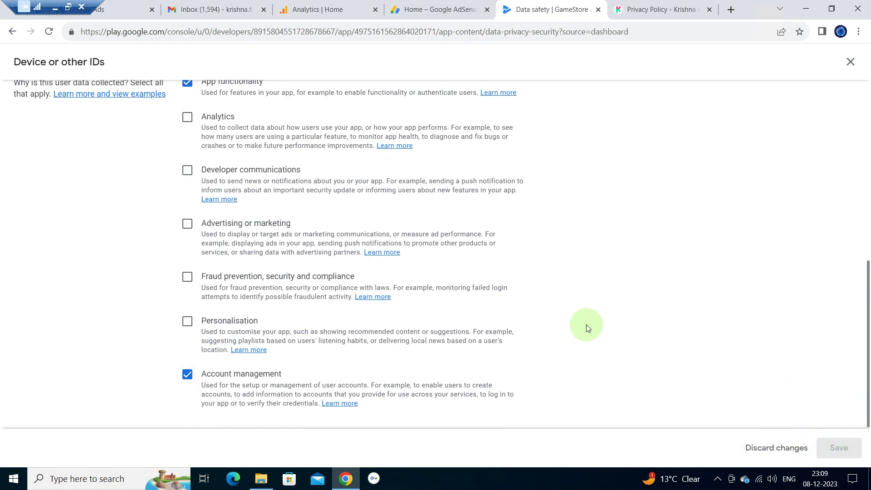
scroll(586, 325, up, 3)
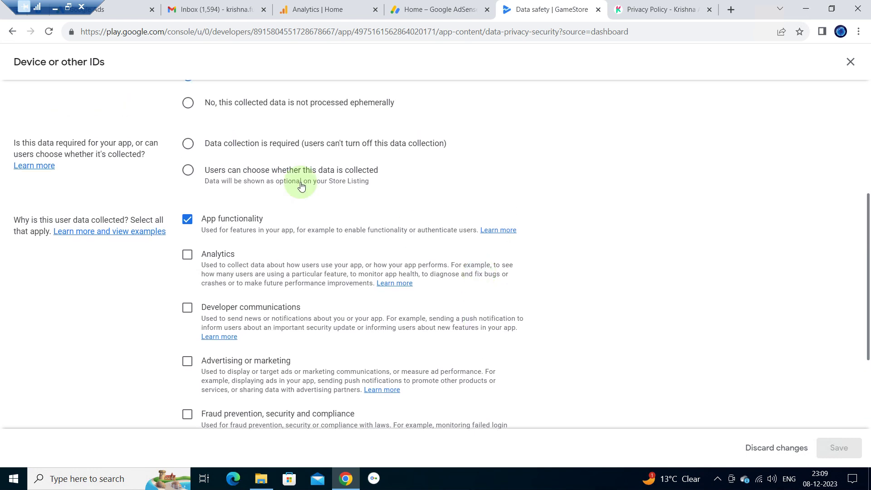
click(189, 146)
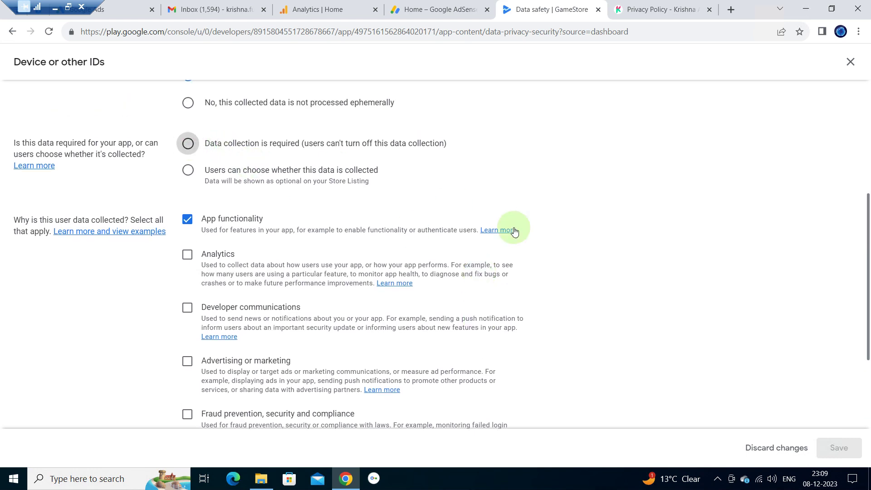
click(825, 455)
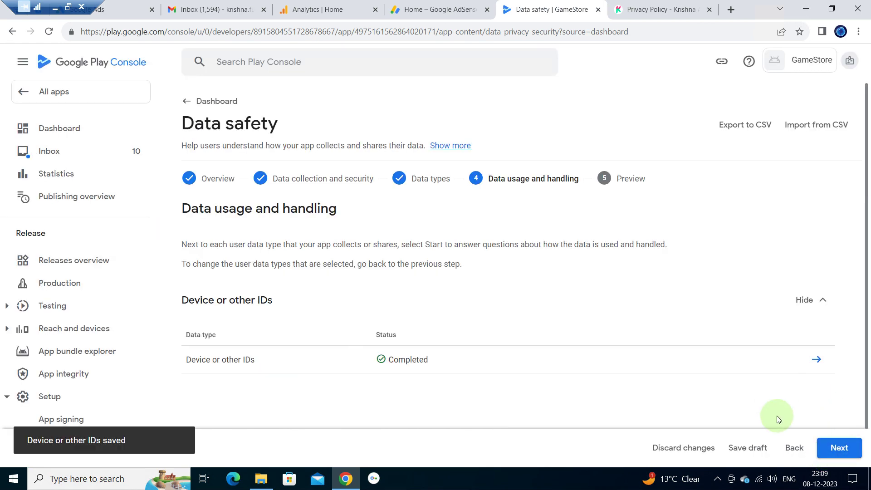
- Review the Store Listing preview, save the Data safety form, and return to the dashboard
click(831, 448)
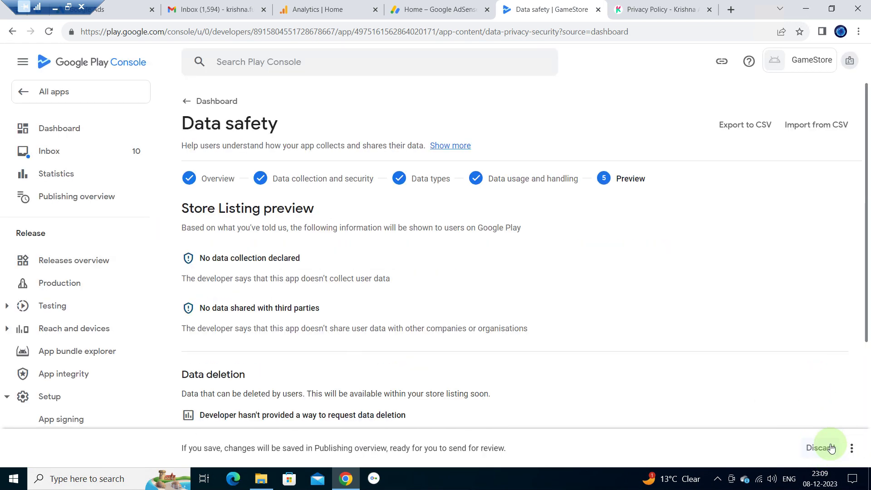
scroll(682, 341, down, 5)
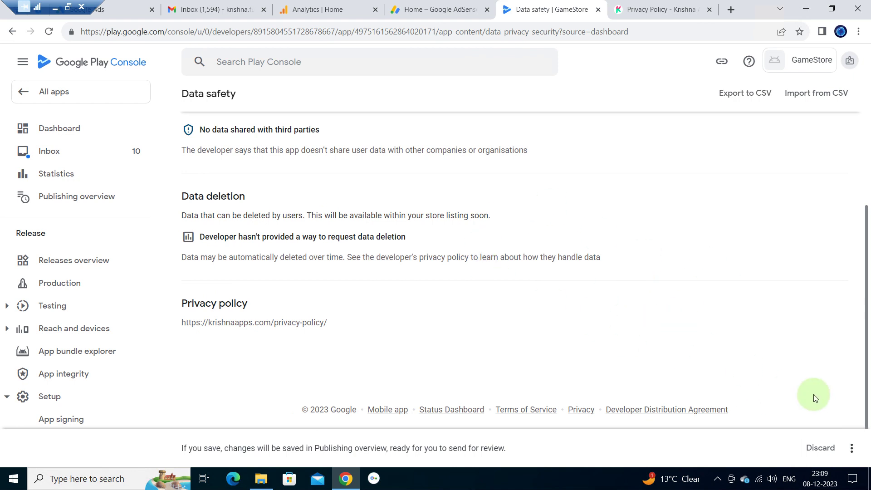
click(852, 449)
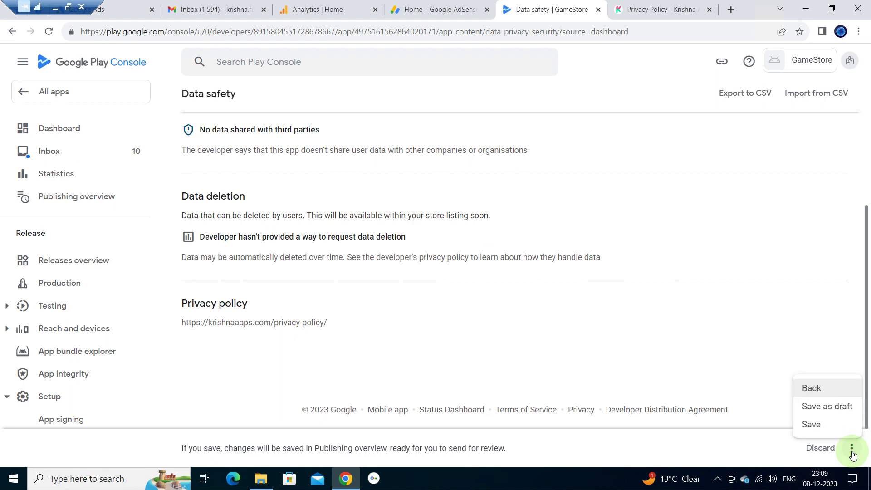
click(828, 425)
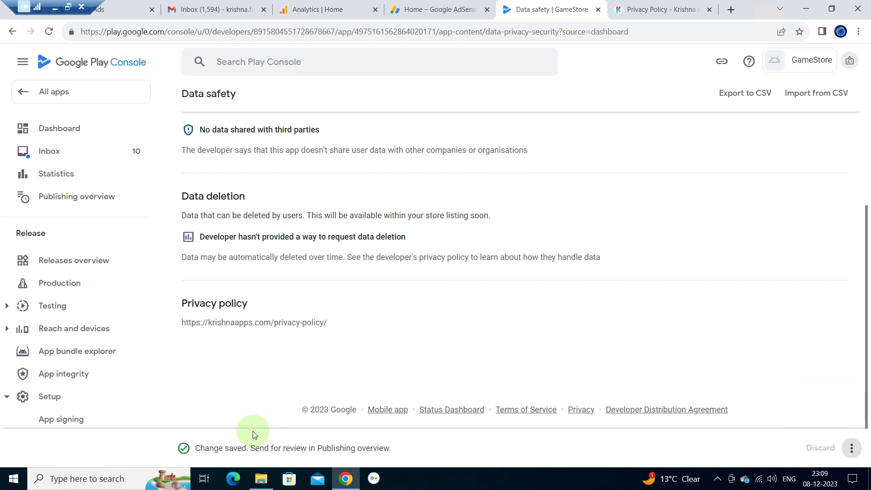
scroll(363, 312, up, 4)
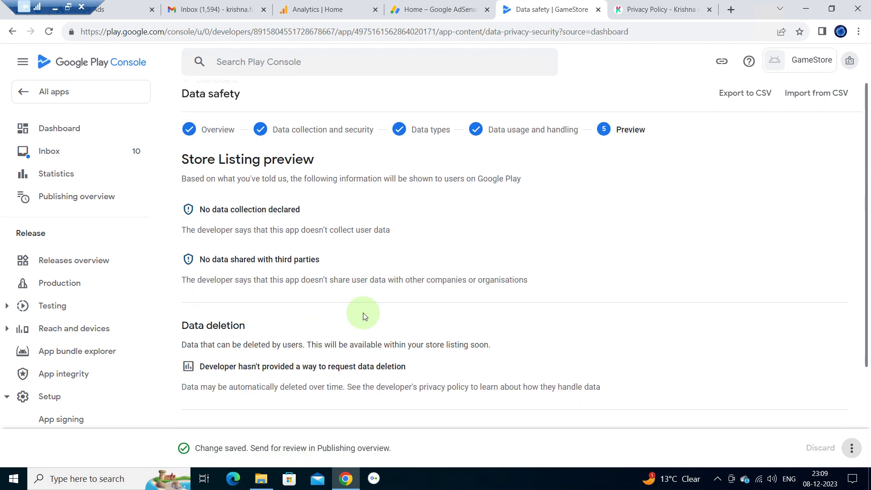
click(210, 102)
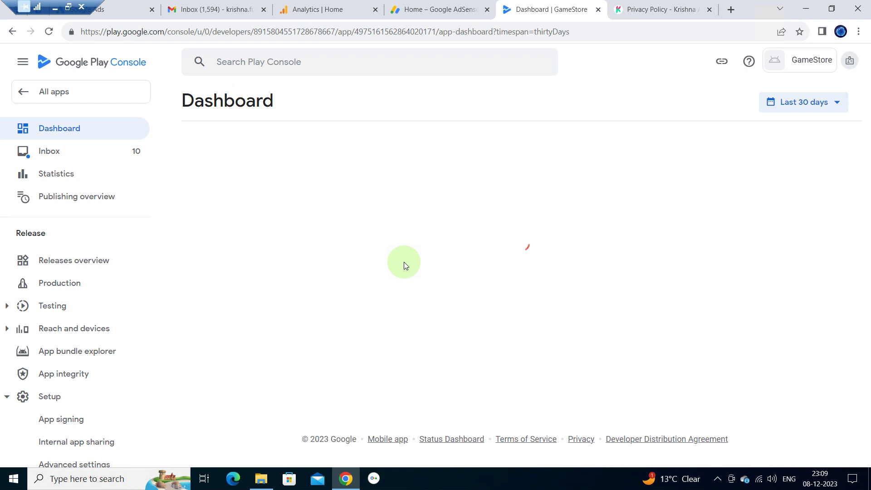
- Answer No in the Government apps declaration, save it, and return to the setup checklist
scroll(404, 263, down, 1)
scroll(404, 263, down, 4)
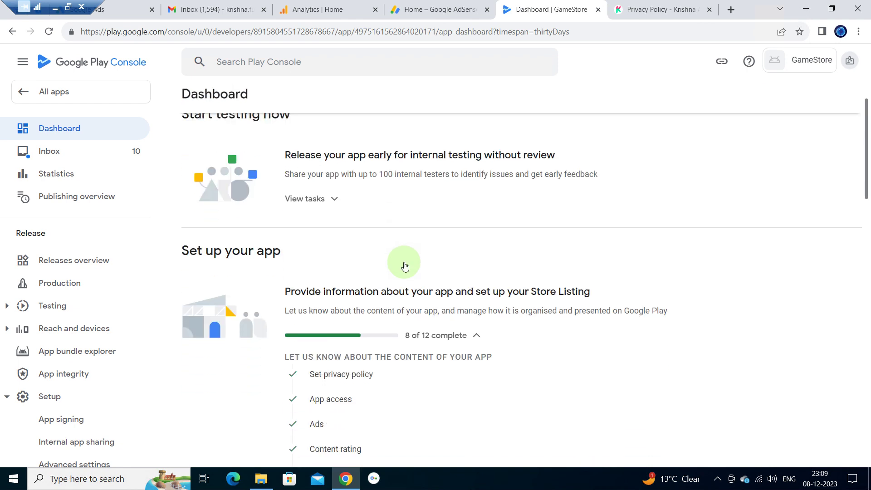
scroll(404, 262, down, 2)
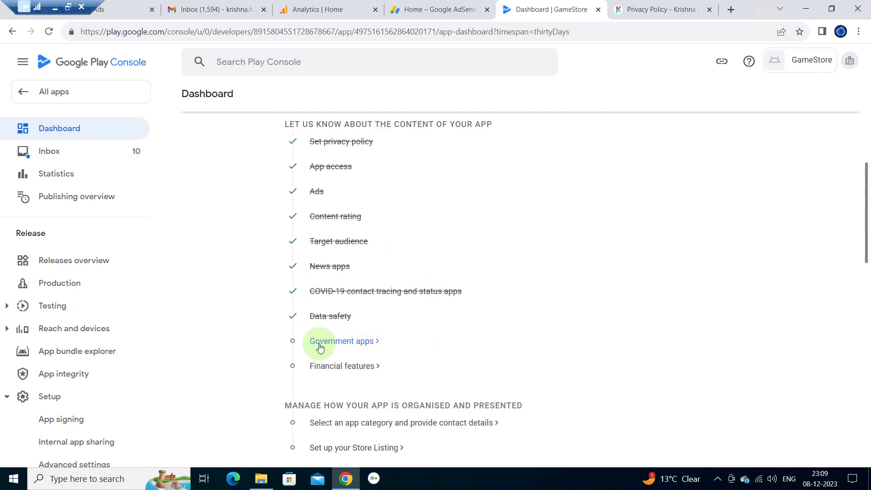
click(365, 343)
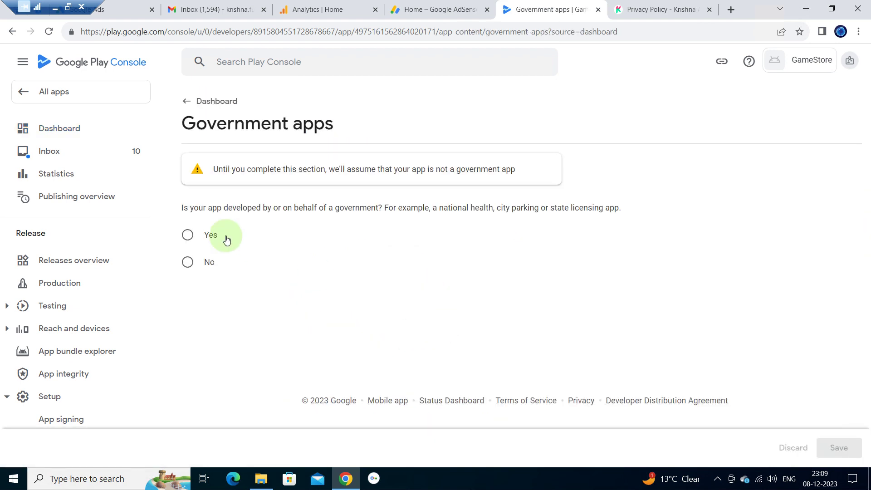
click(187, 262)
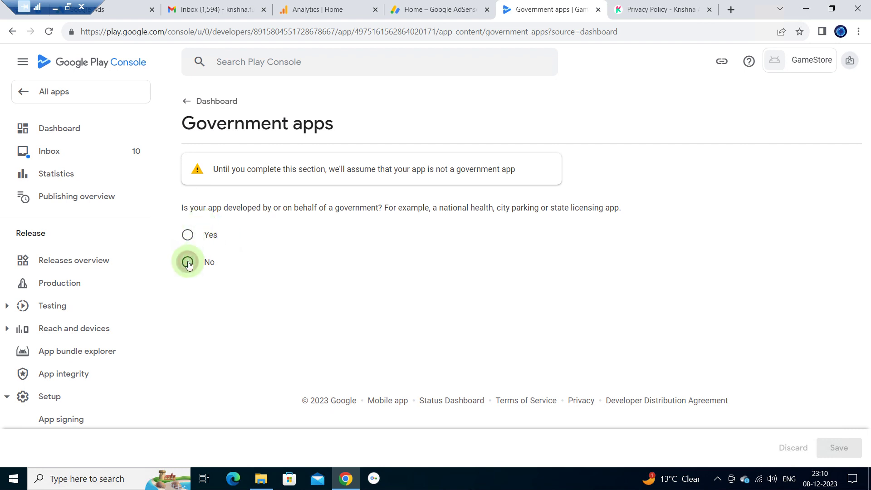
click(836, 447)
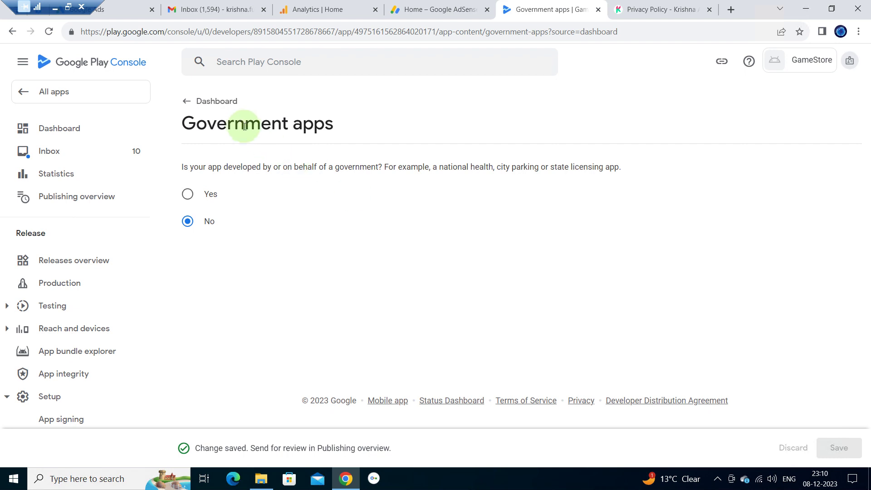
click(213, 102)
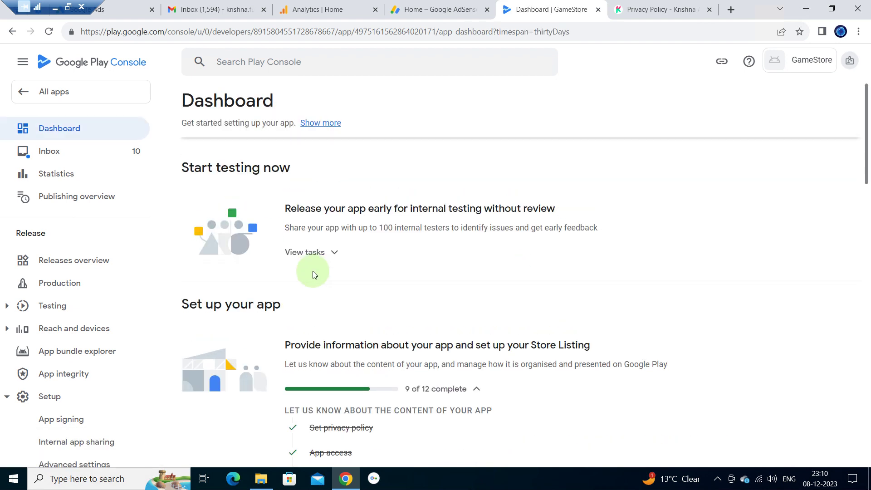
scroll(313, 273, down, 2)
scroll(313, 274, down, 4)
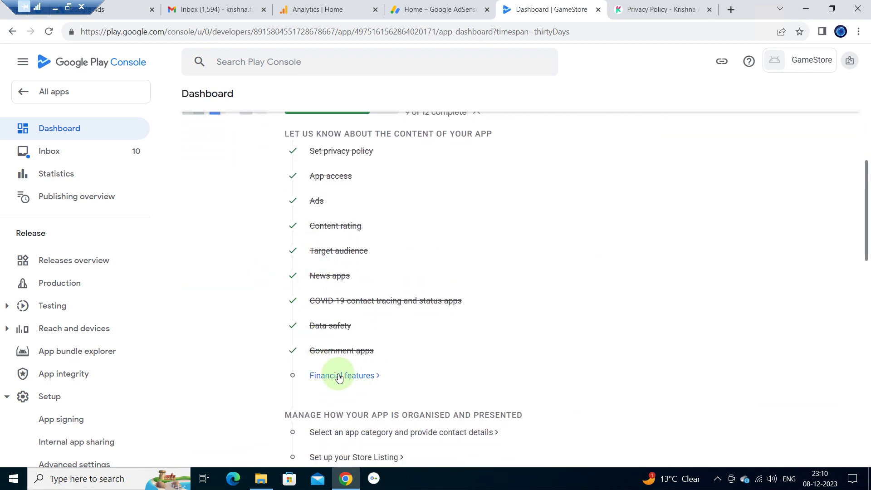
- Open the Financial features declaration and mark that GameStore provides no financial features
click(338, 376)
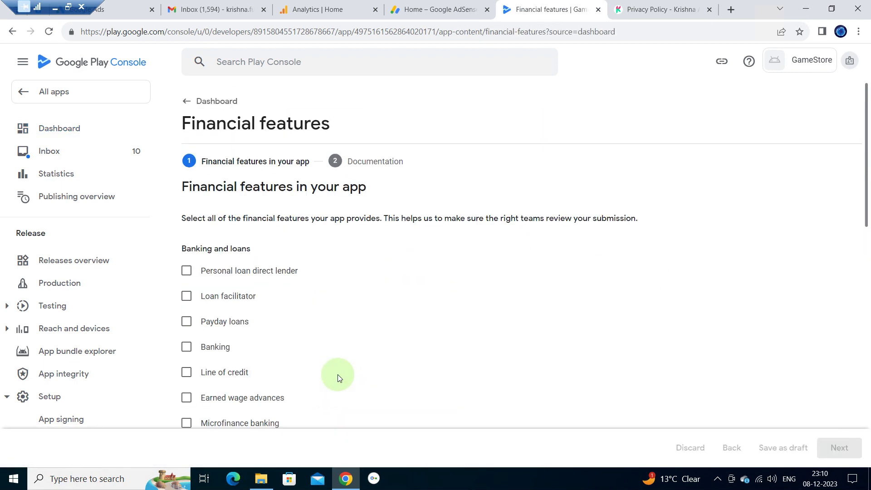
scroll(311, 308, down, 1)
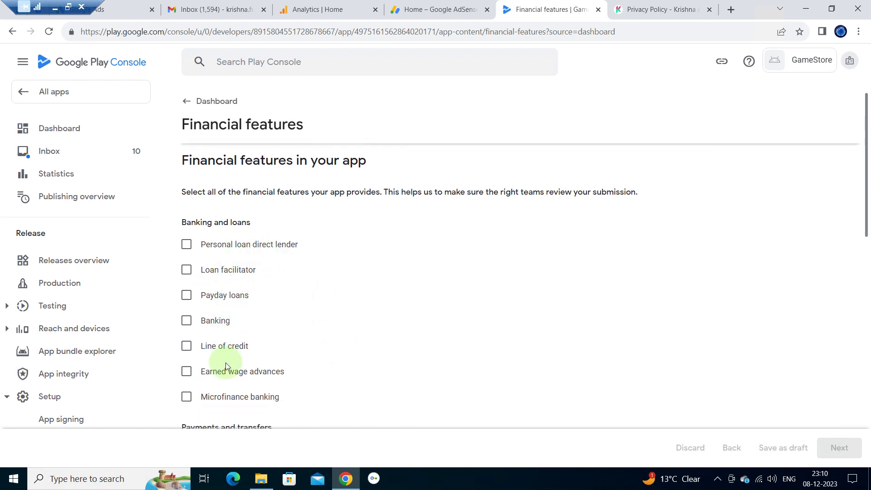
scroll(336, 302, down, 3)
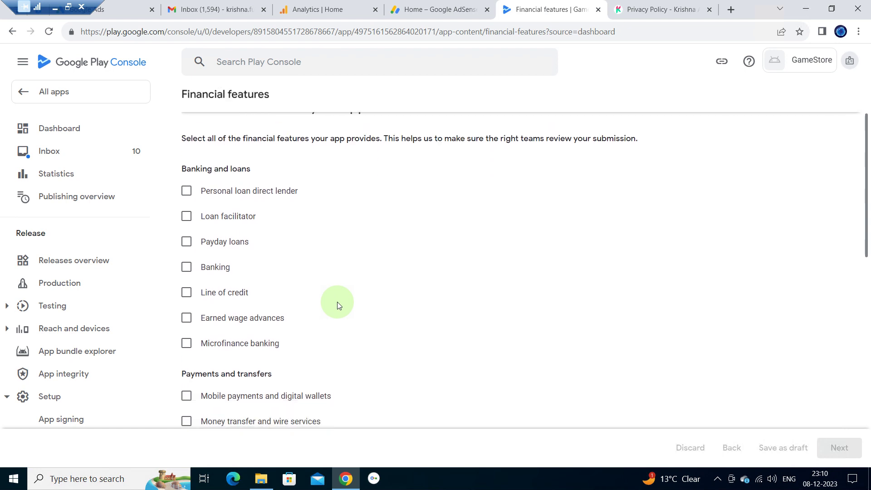
scroll(337, 301, down, 7)
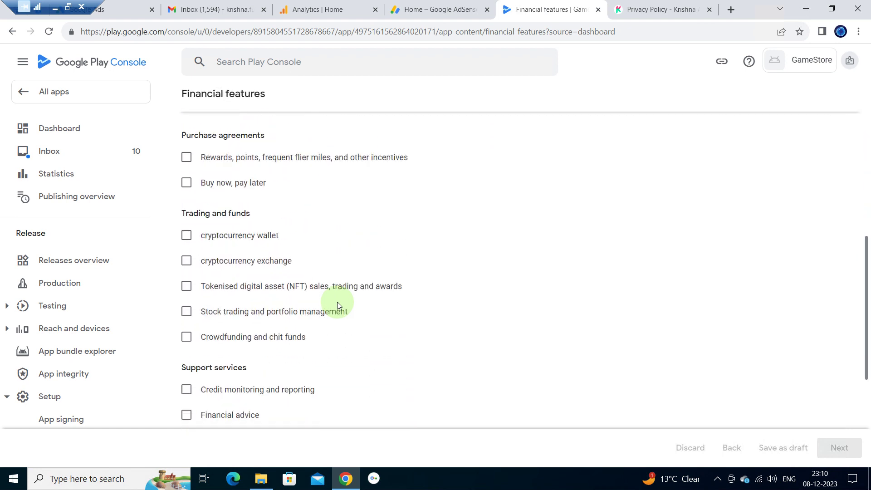
scroll(337, 301, down, 3)
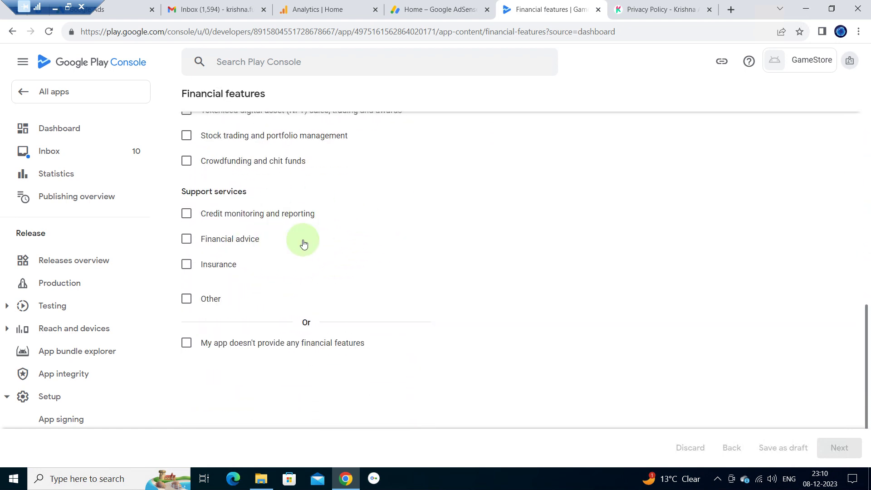
click(189, 346)
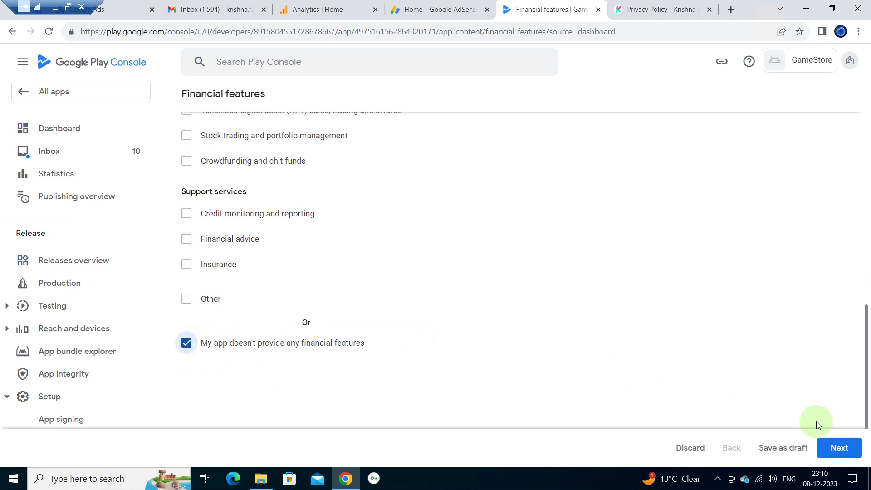
- Continue past the no-documentation-required notice and save the financial features declaration
click(838, 448)
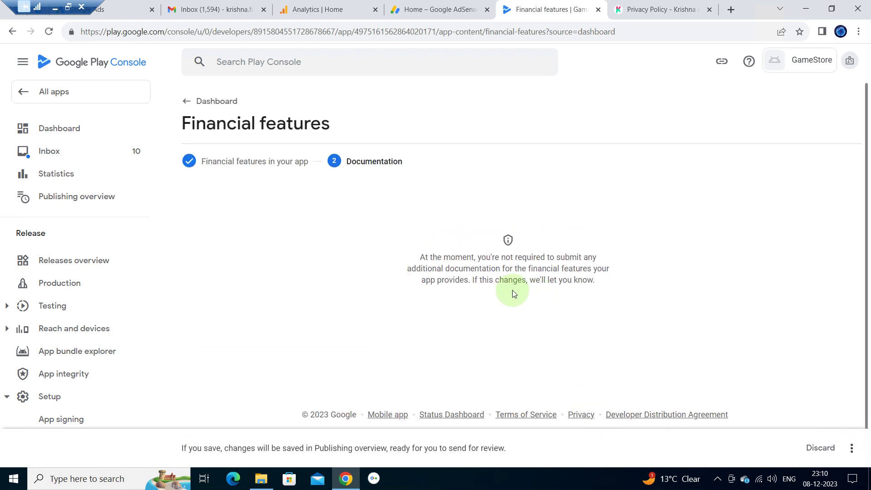
drag(427, 260, 631, 284)
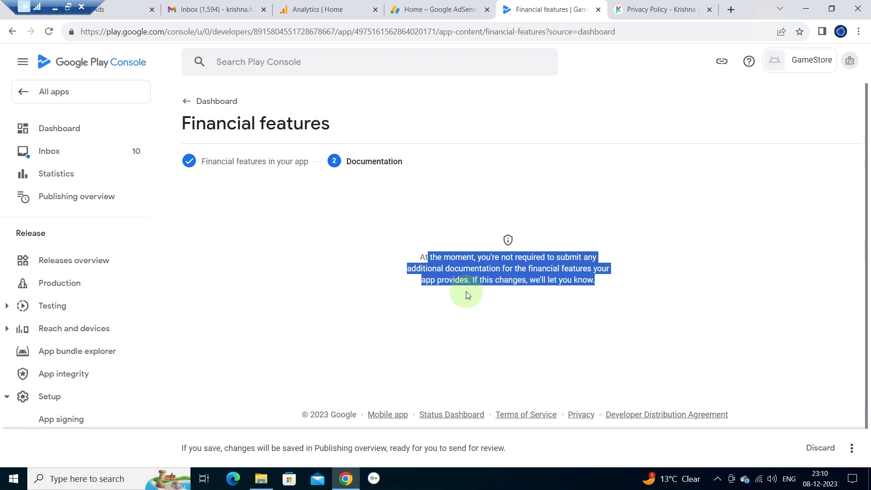
click(570, 328)
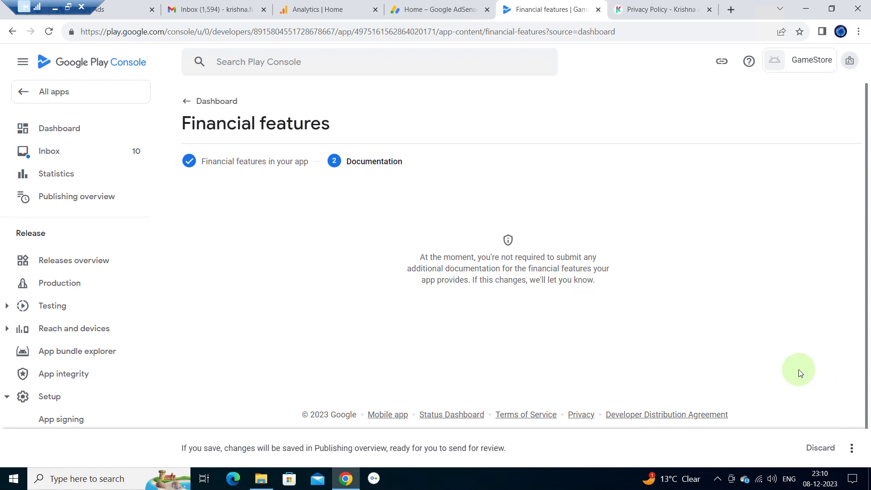
click(853, 451)
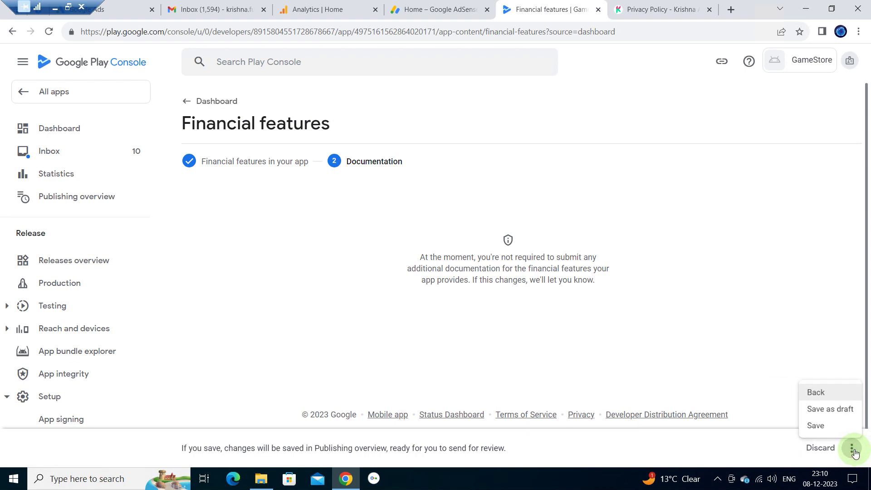
click(824, 428)
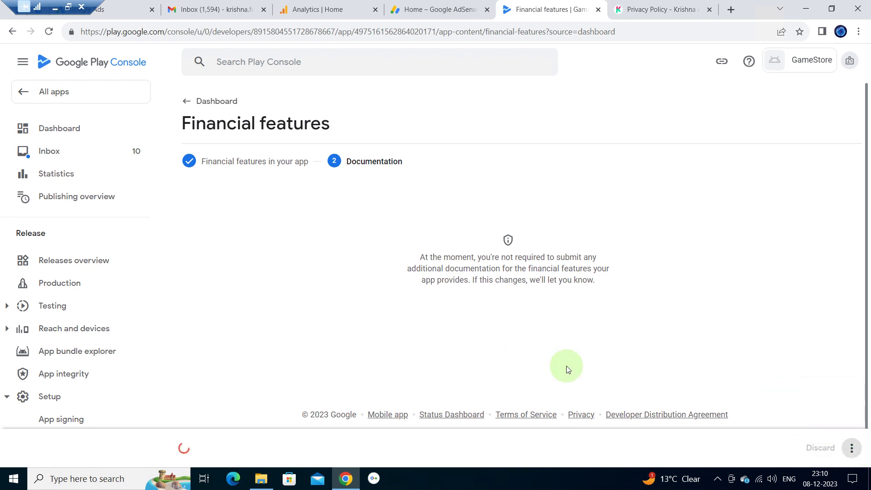
click(207, 110)
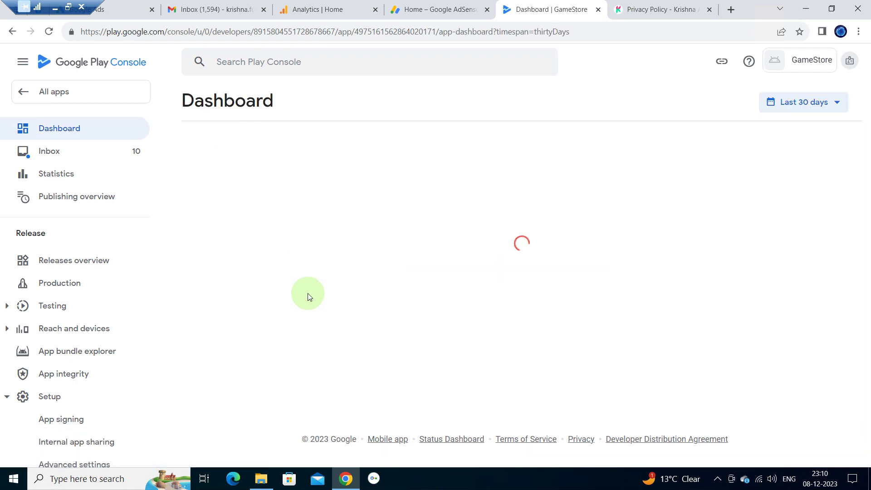
- Change GameStore's app category to Action and keep the change
scroll(307, 295, down, 6)
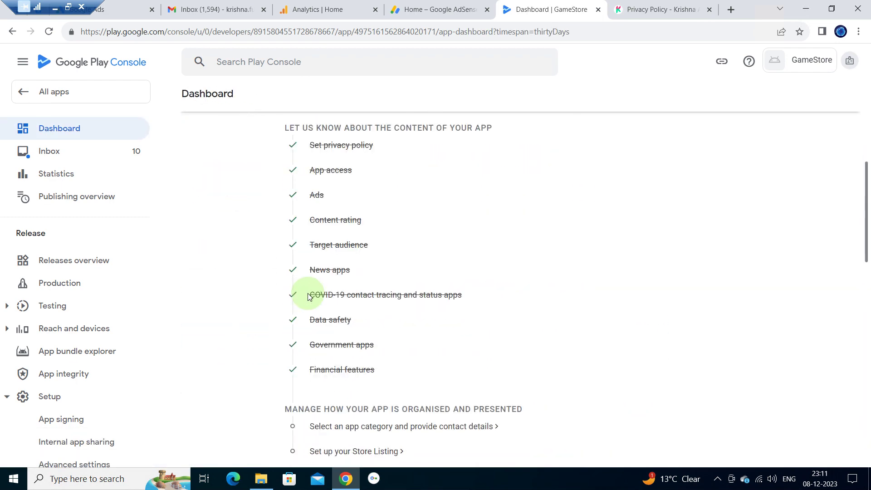
scroll(308, 296, down, 4)
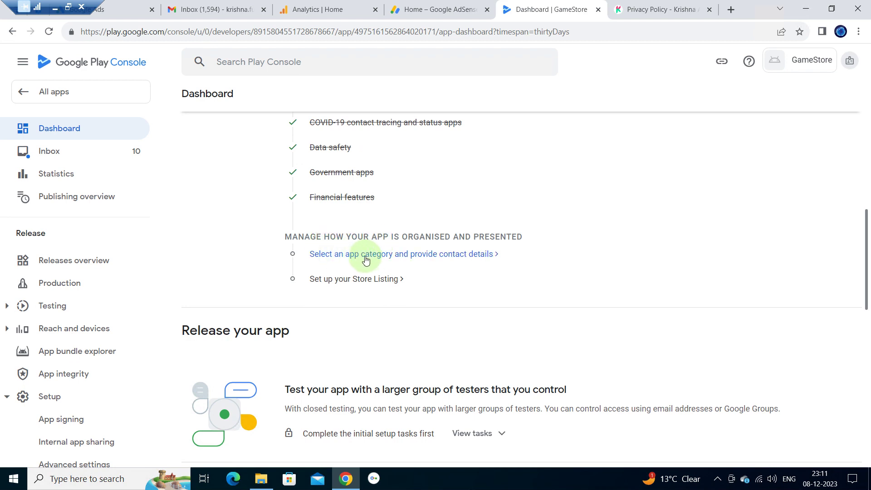
click(405, 254)
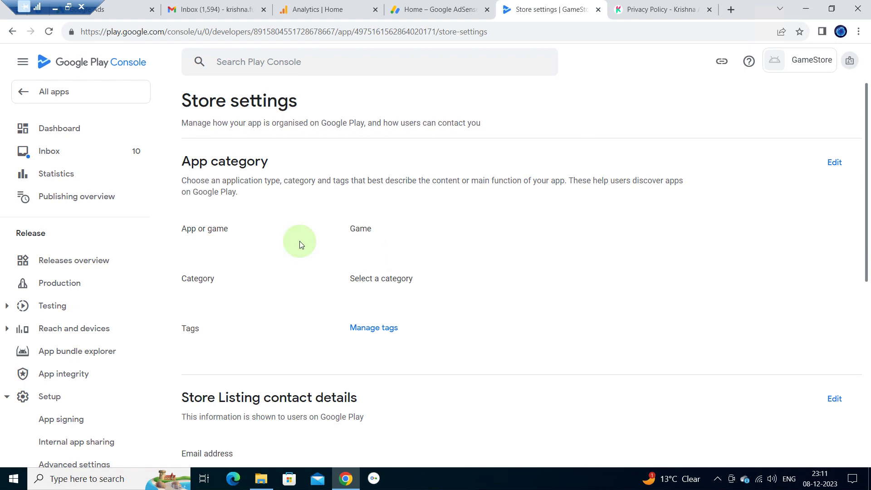
click(834, 164)
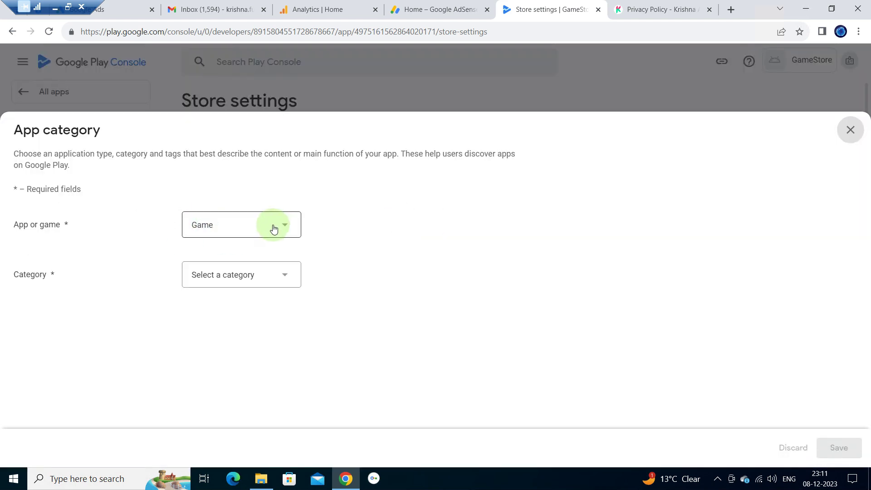
click(249, 278)
scroll(238, 207, down, 2)
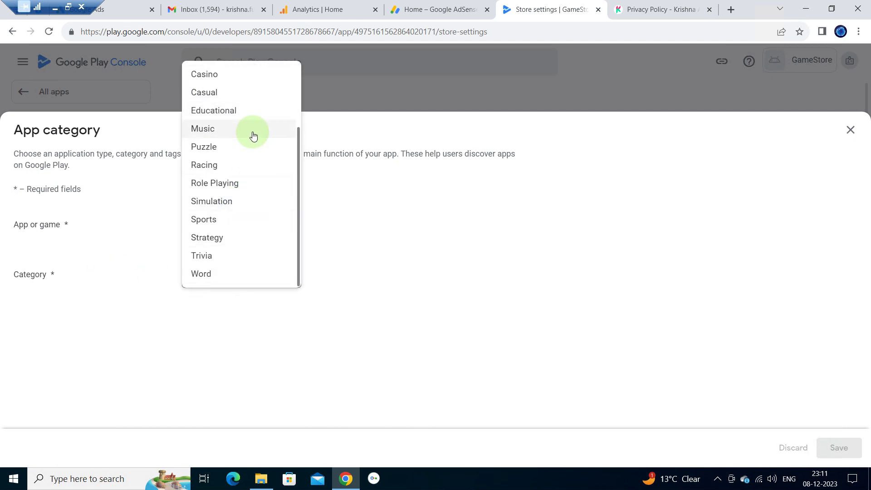
scroll(253, 132, up, 2)
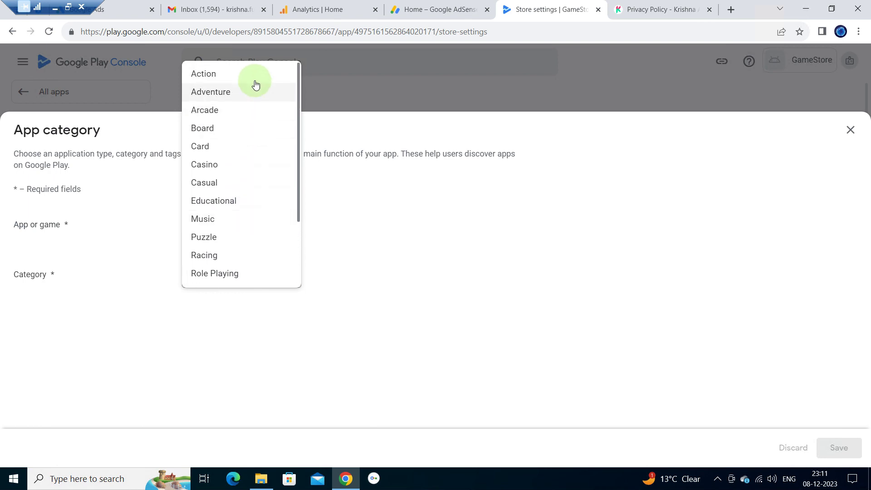
click(240, 76)
key(Escape)
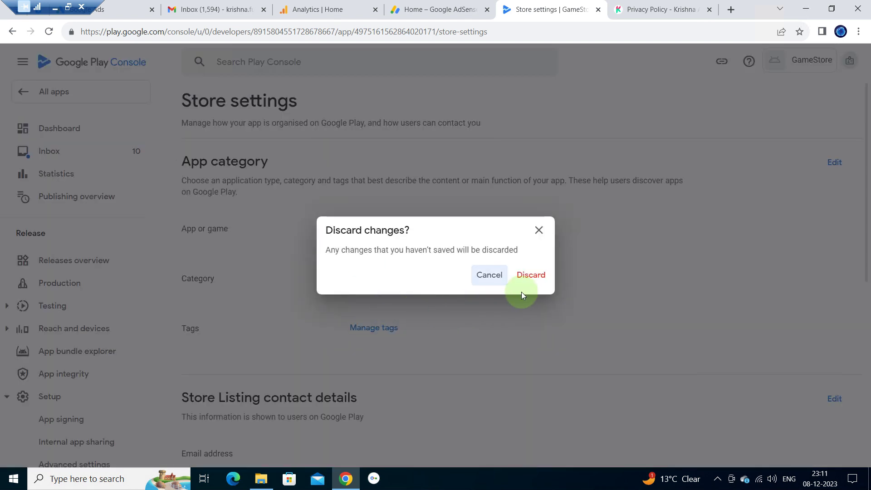
click(490, 275)
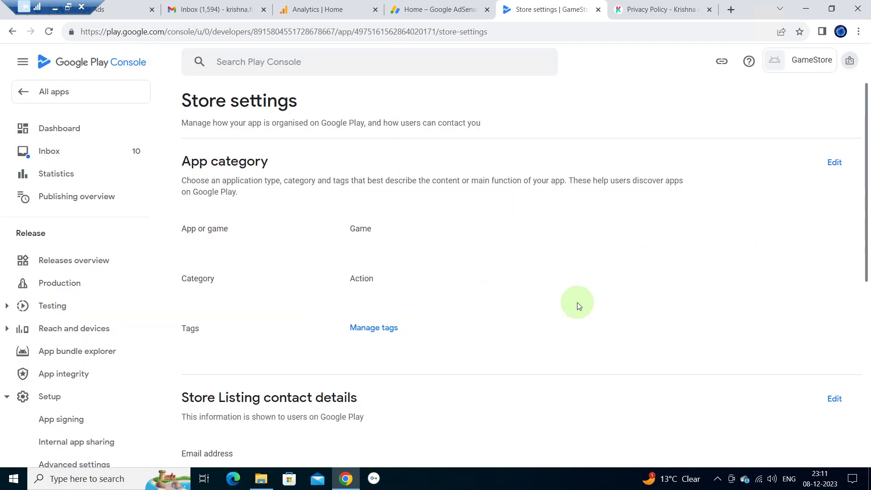
- Review the store listing contact details section and its Phone number field
scroll(578, 305, down, 3)
scroll(578, 305, down, 1)
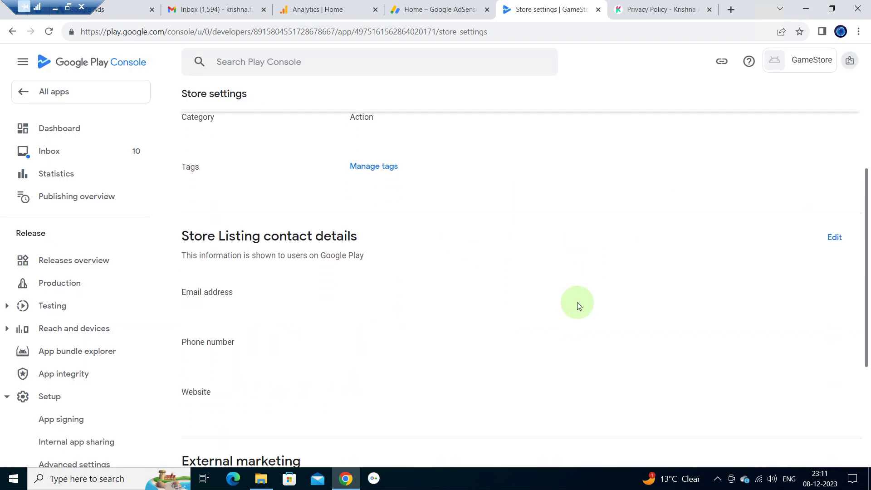
click(181, 226)
drag(227, 225, 375, 221)
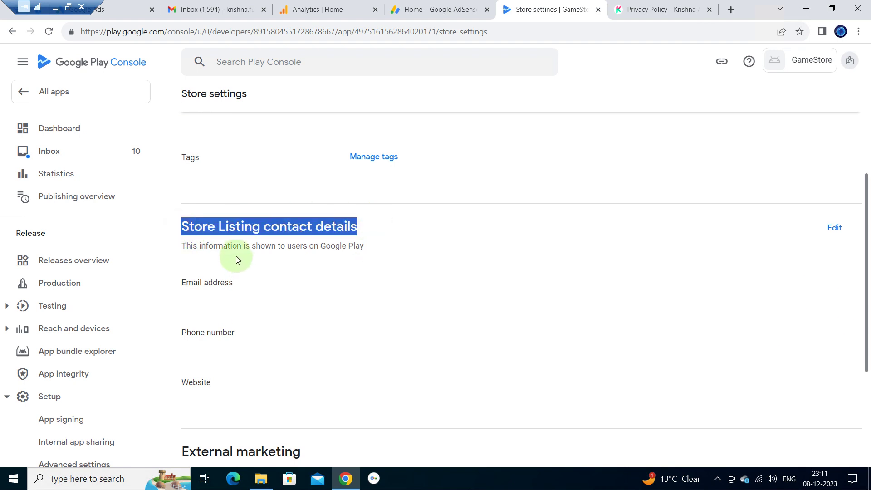
triple_click(235, 333)
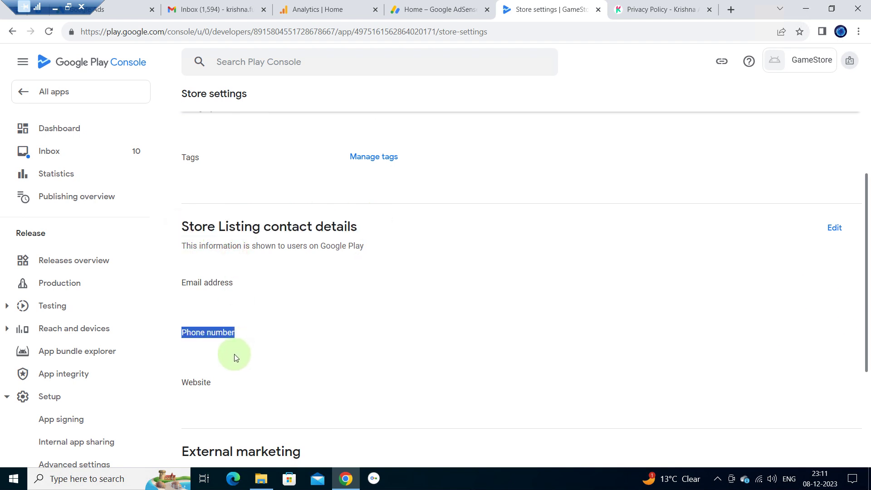
click(307, 304)
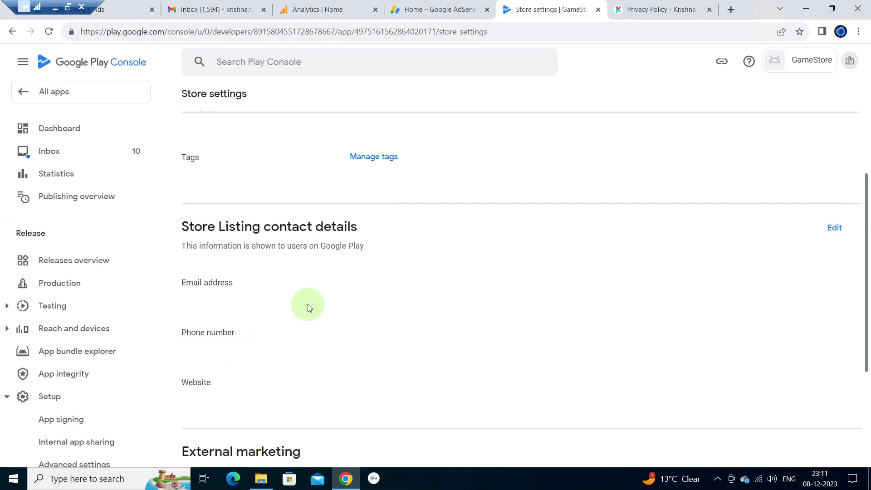
- Enter the contact email address and phone number in the store listing contact details
click(833, 232)
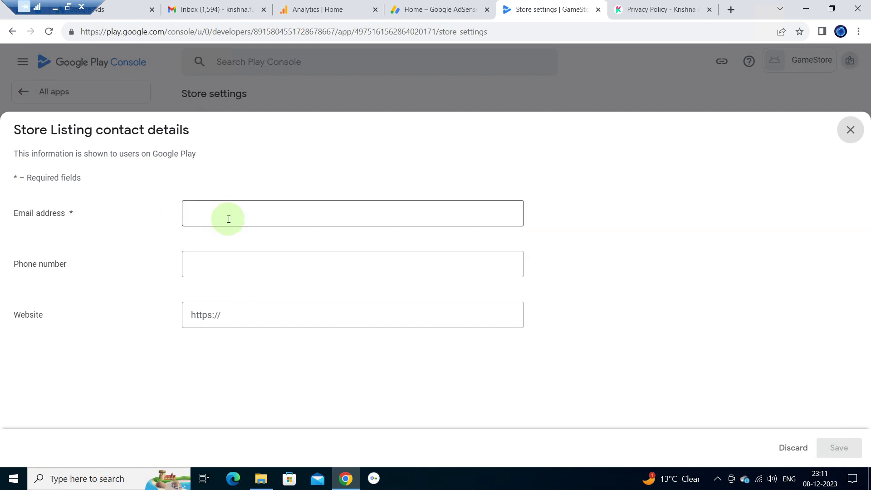
click(229, 219)
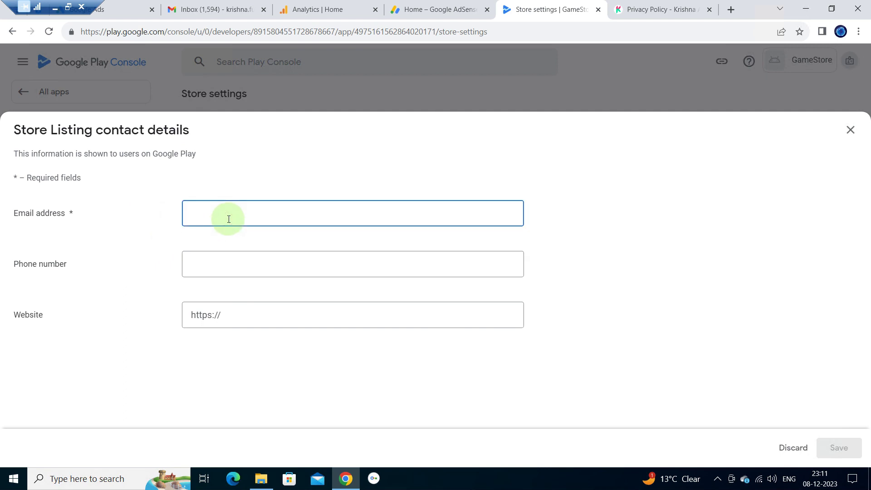
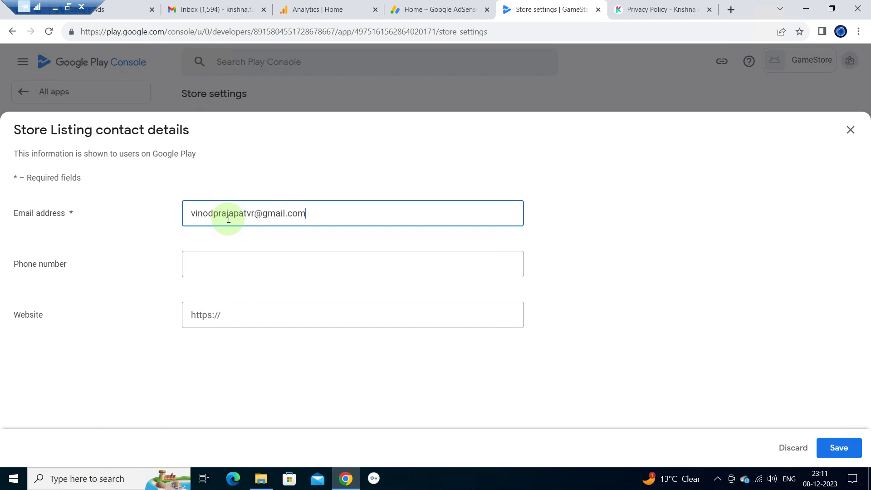
key(Tab)
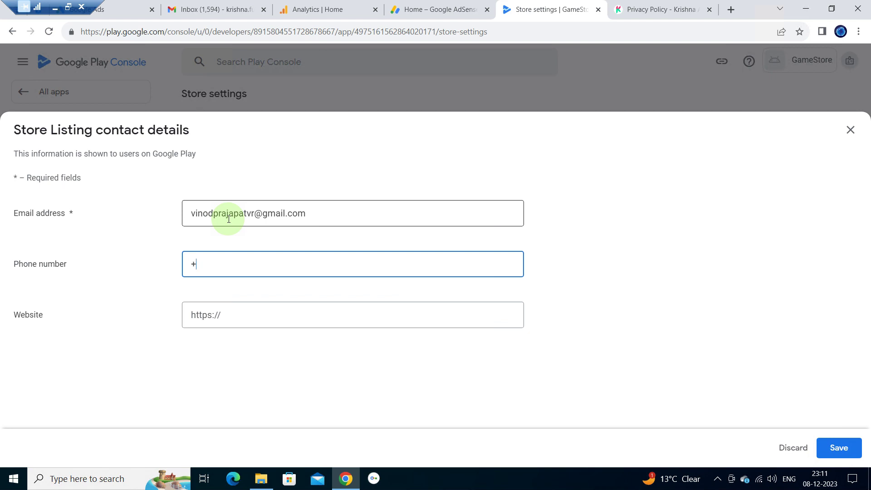
click(294, 316)
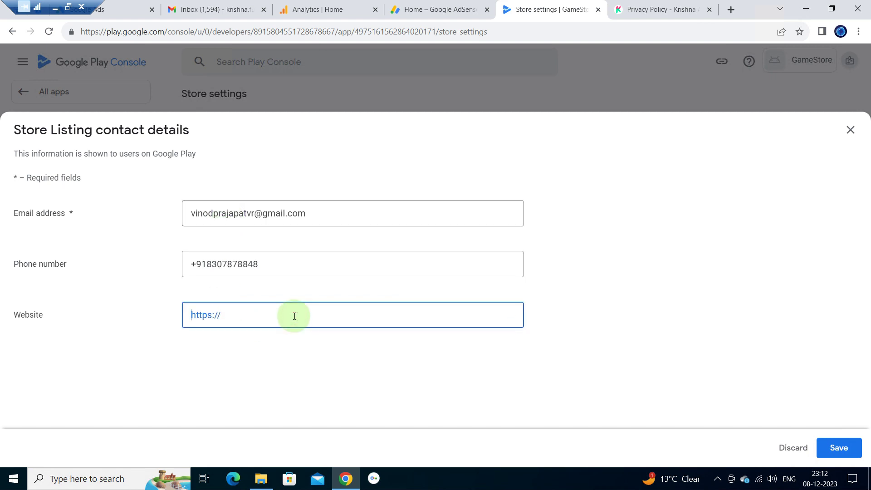
click(33, 315)
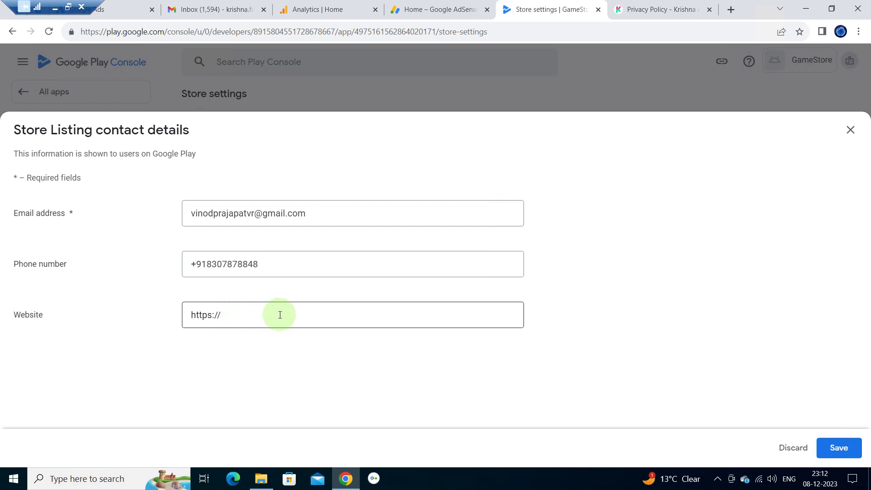
- Select the krishnaapps.com base address from the privacy policy page's address bar
click(641, 4)
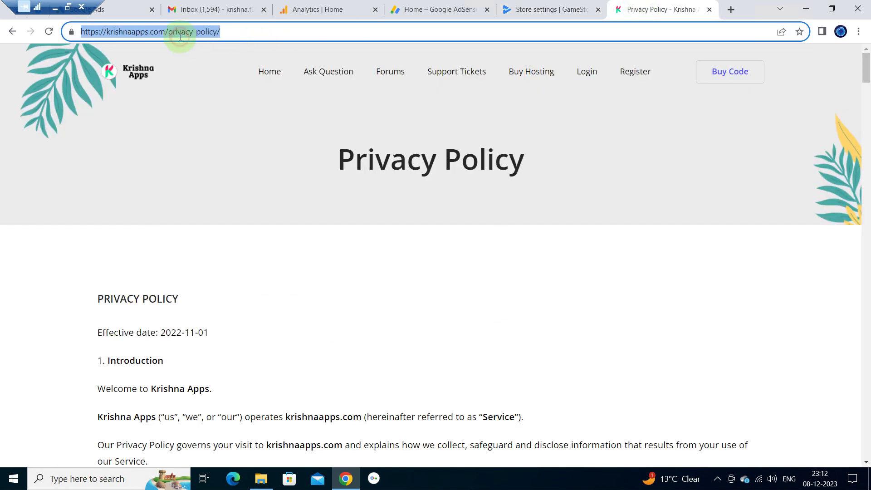
click(165, 33)
drag(165, 33, 77, 35)
key(ctrl+c)
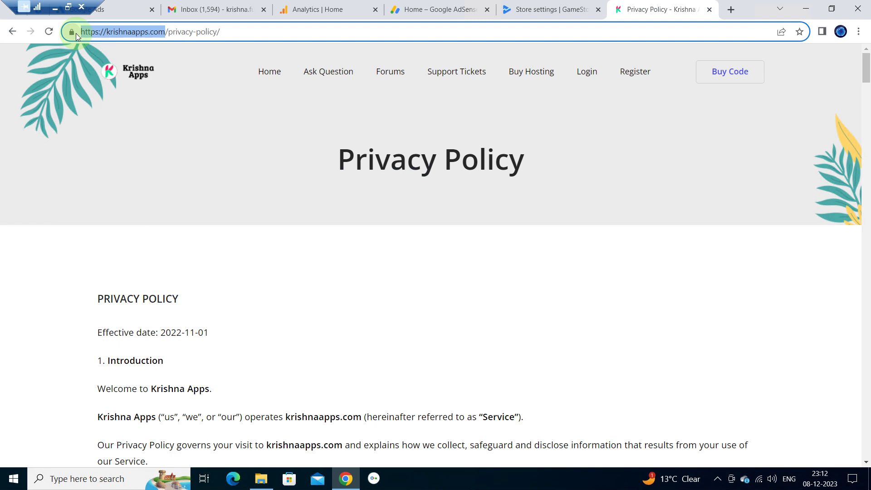
key(ctrl+shift+Tab)
click(259, 316)
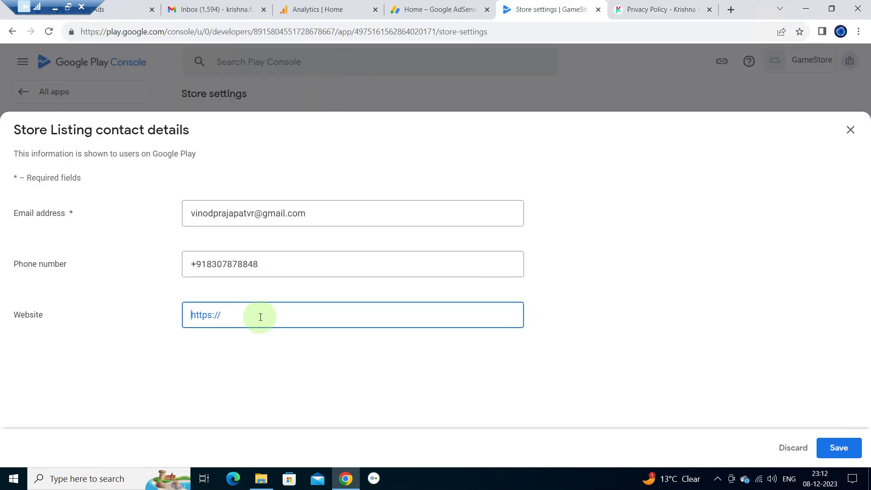
key(ctrl+v)
double_click(256, 318)
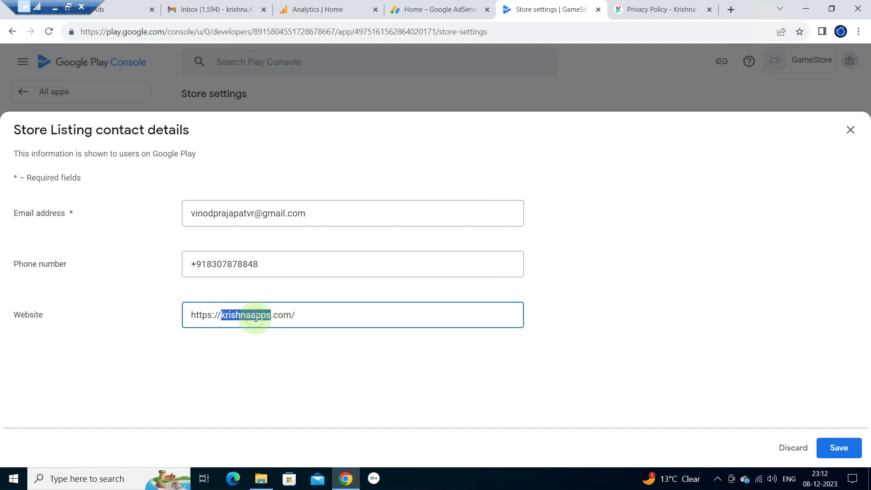
text(exampl)
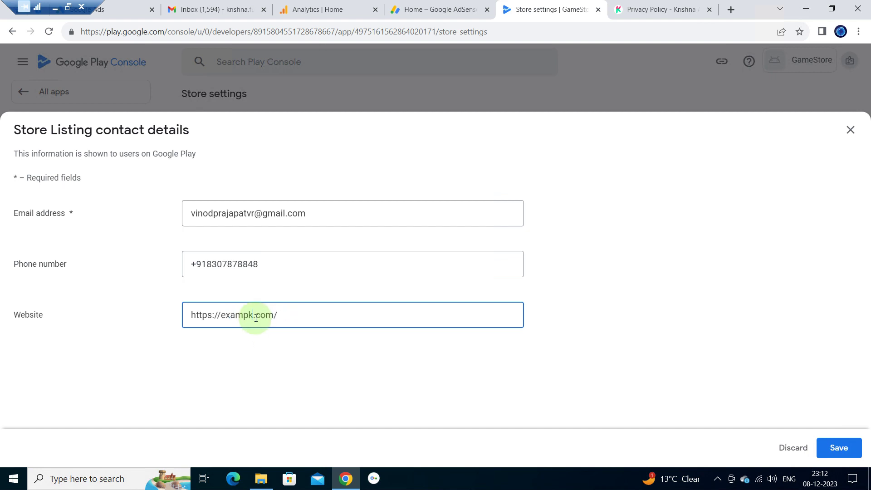
text(e.com/app-ads.txt)
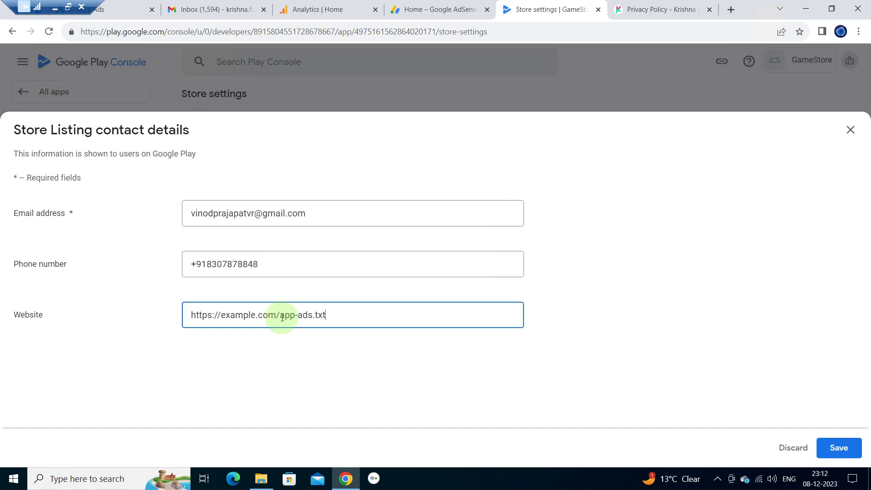
drag(282, 317, 335, 316)
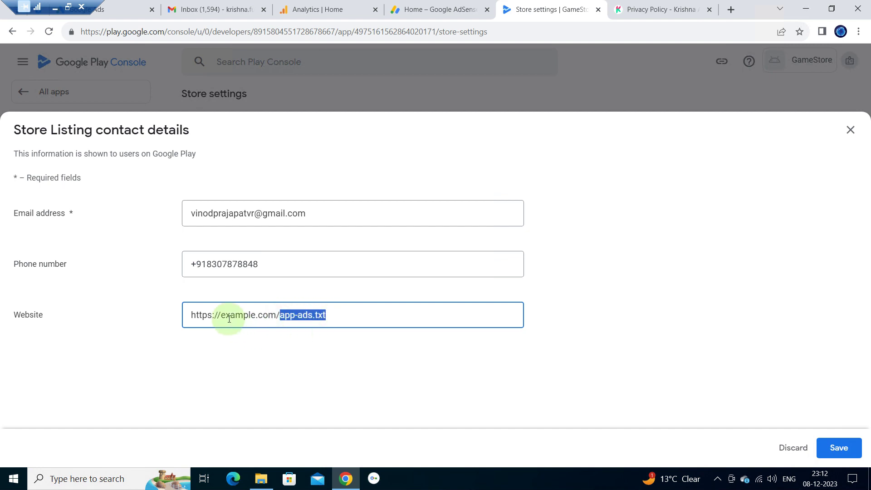
drag(221, 315, 281, 316)
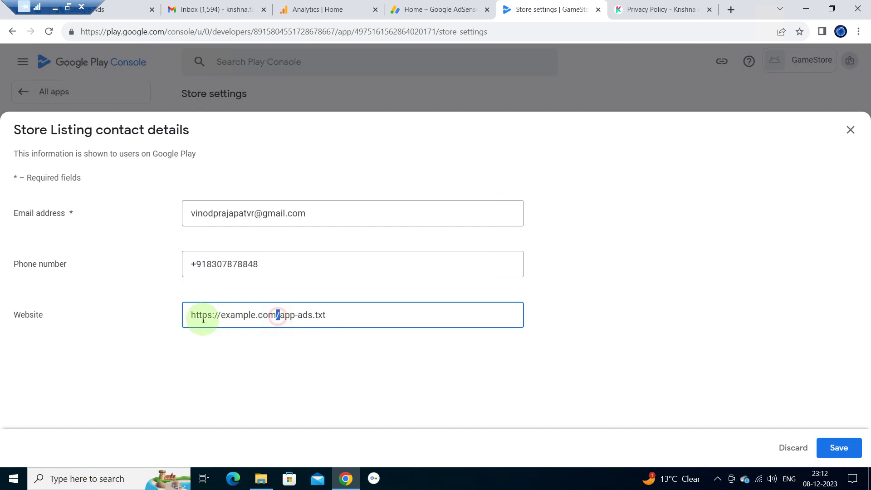
shift+click(185, 316)
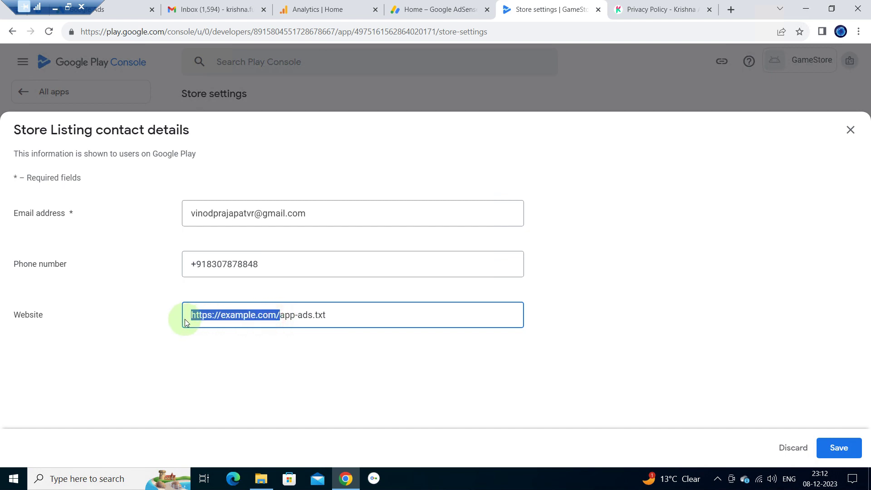
click(346, 321)
triple_click(350, 320)
key(ctrl+v)
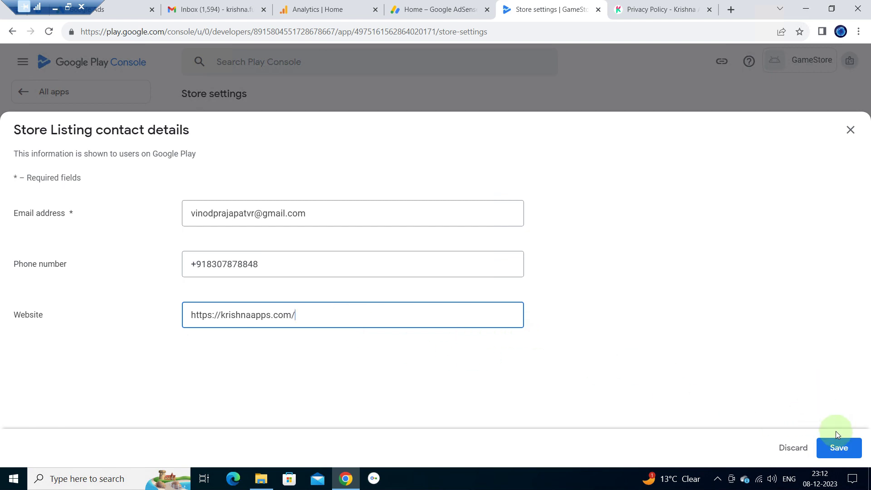
- Save the store listing contact details and close the editor
click(838, 447)
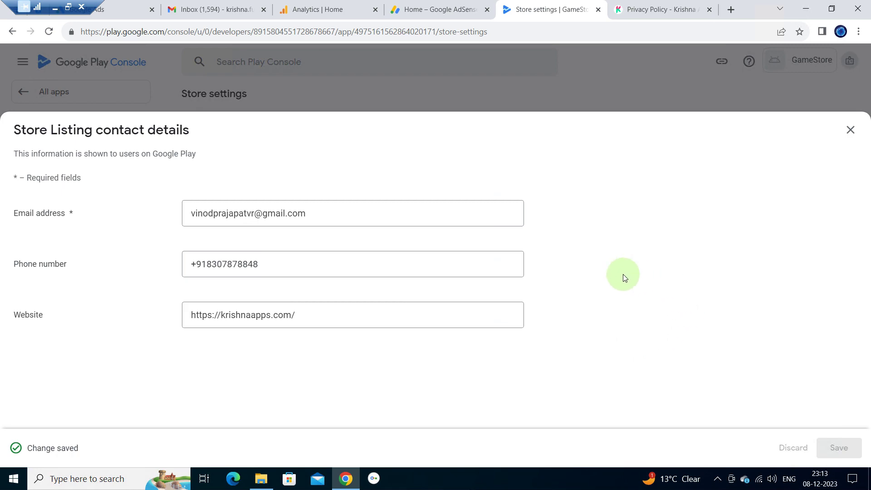
click(850, 130)
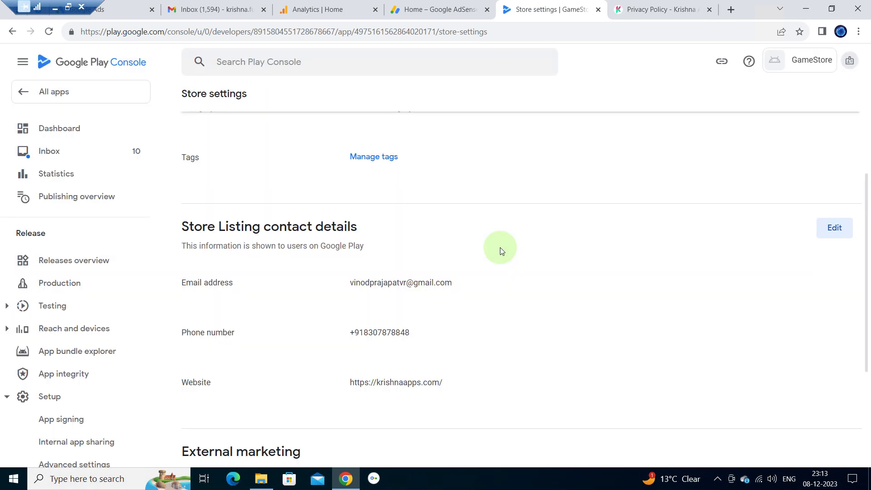
scroll(466, 304, down, 4)
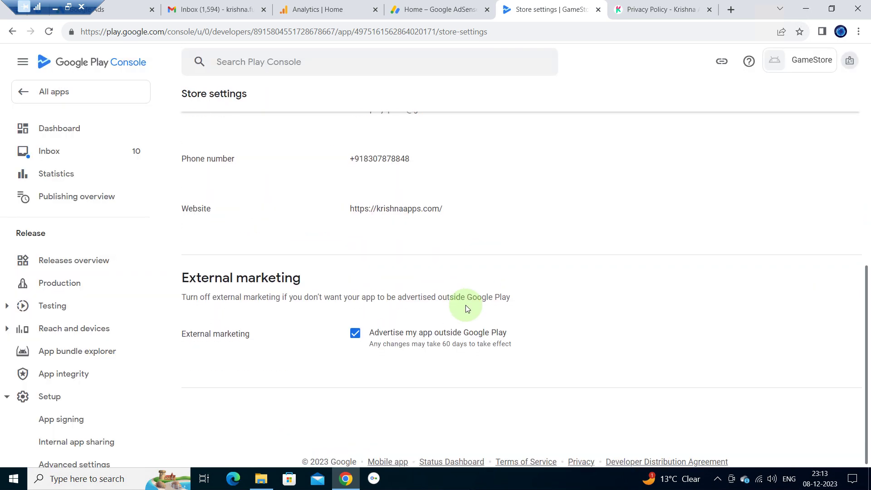
scroll(467, 308, up, 5)
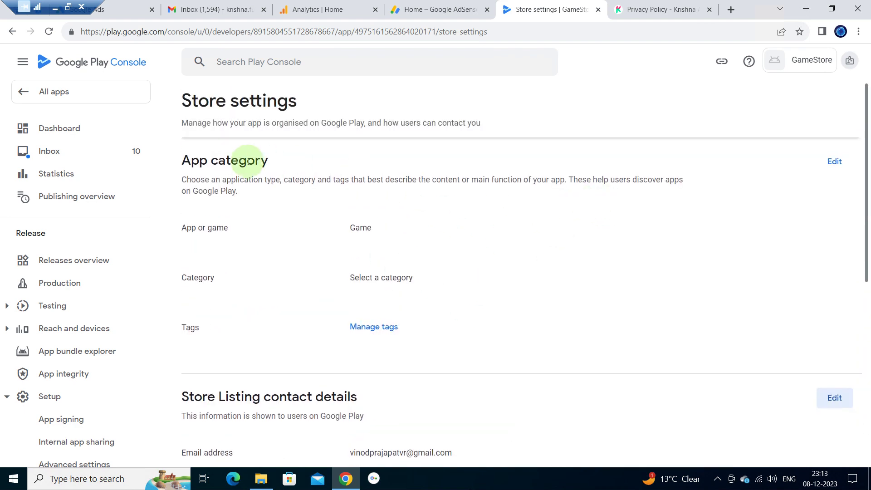
click(55, 91)
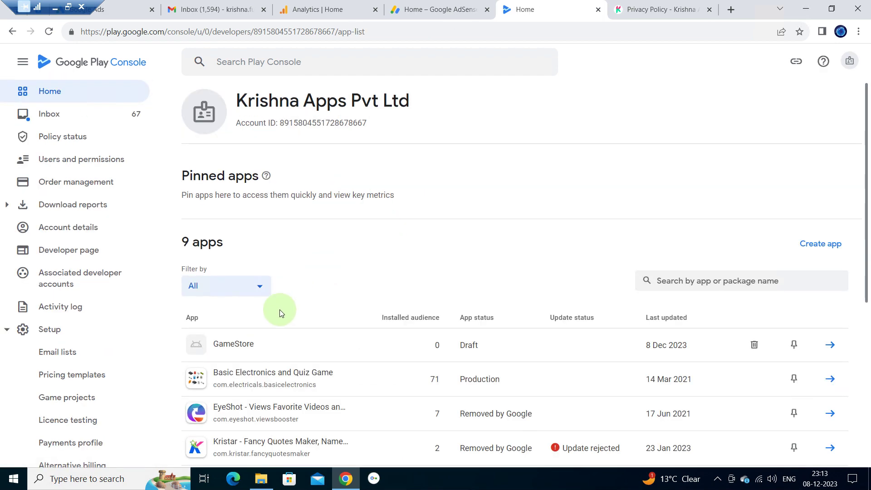
- Open GameStore from the app list and scroll to its remaining setup checklist
scroll(365, 328, down, 2)
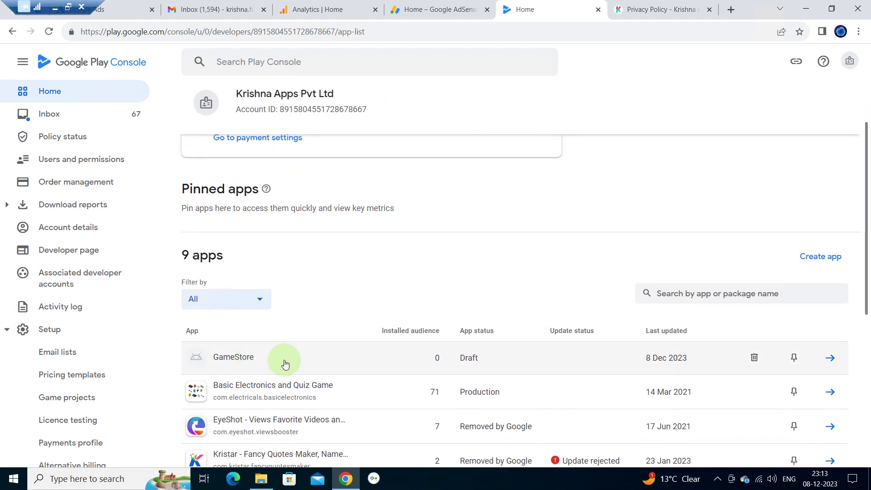
click(277, 361)
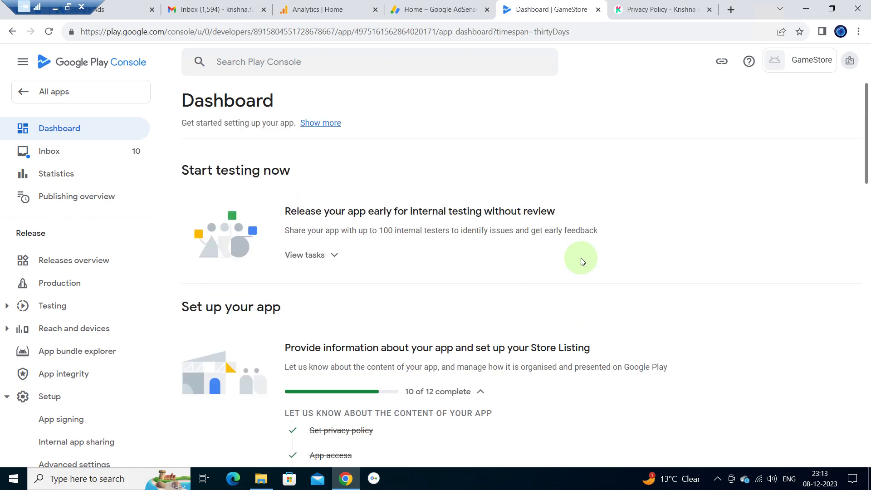
scroll(362, 327, down, 1)
scroll(364, 326, down, 8)
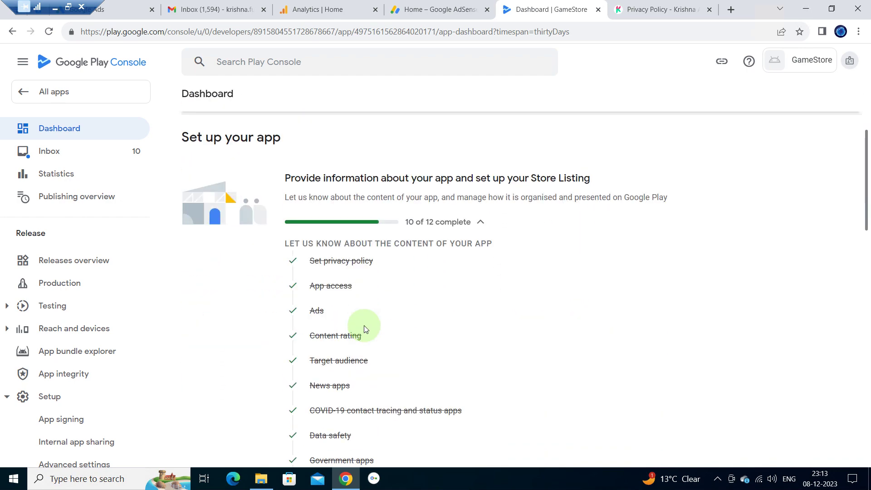
scroll(364, 327, down, 2)
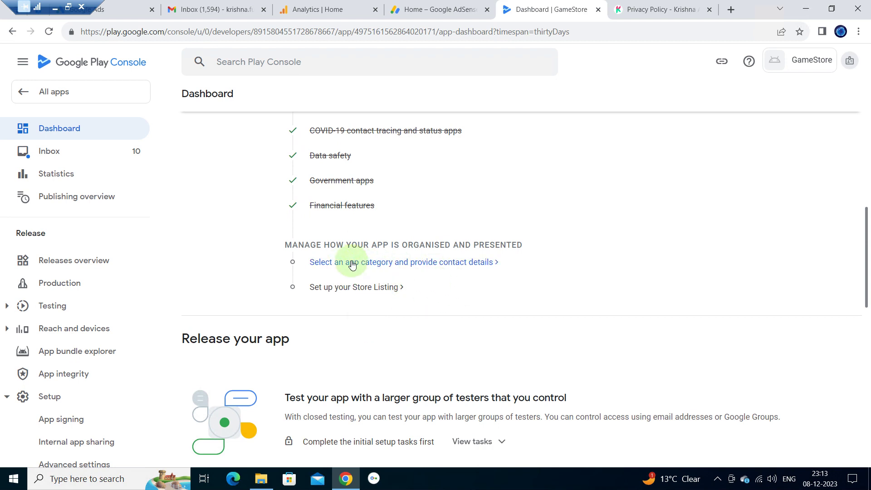
- Choose Action as GameStore's game category, save it, and close the category editor
click(400, 263)
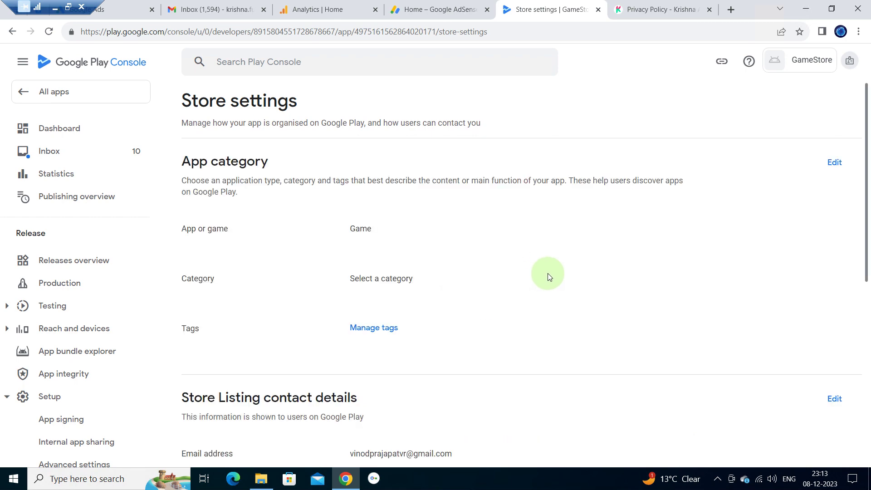
scroll(423, 312, down, 8)
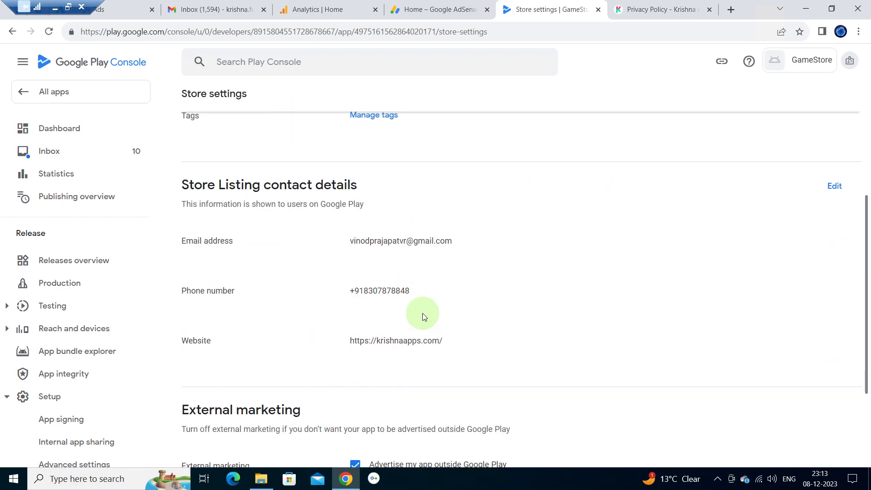
scroll(423, 312, up, 8)
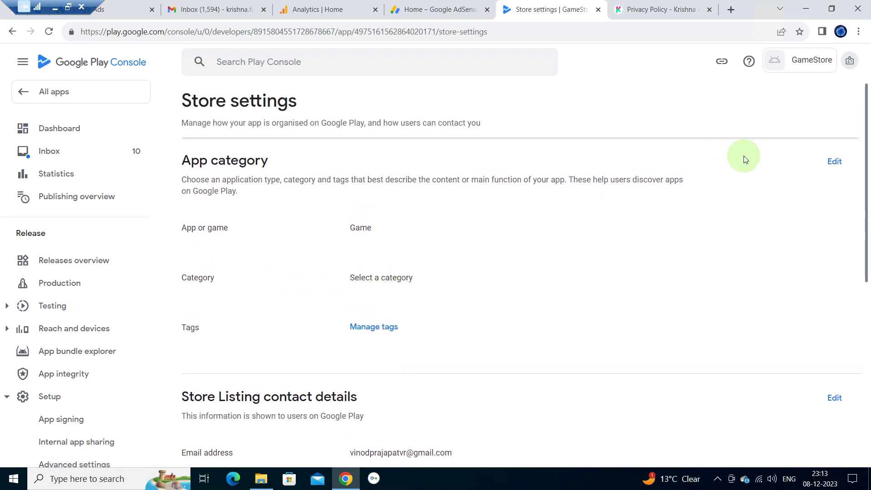
click(835, 165)
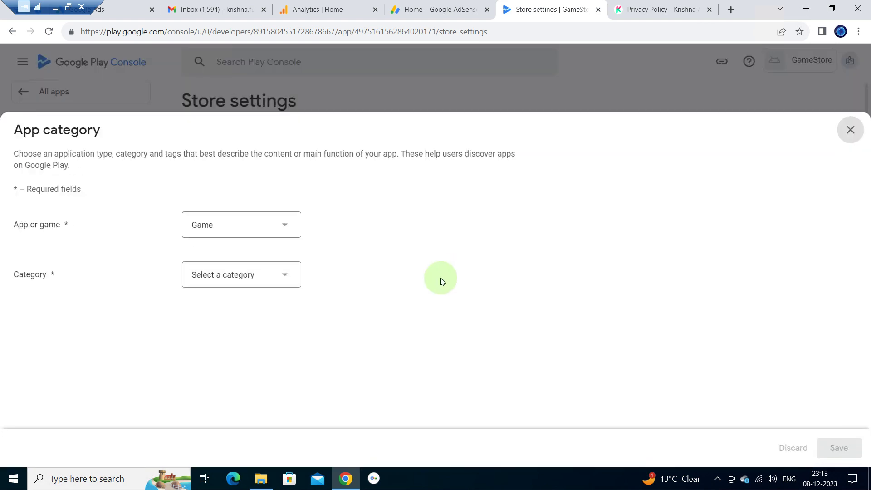
click(260, 272)
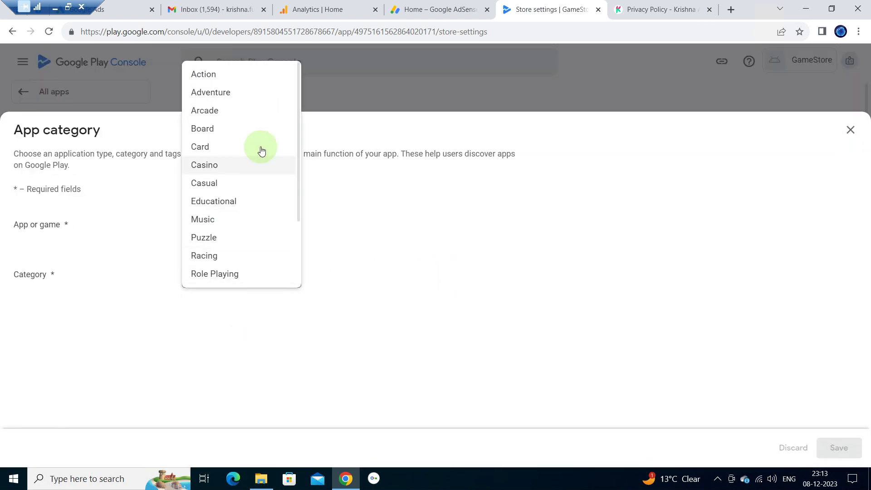
click(234, 76)
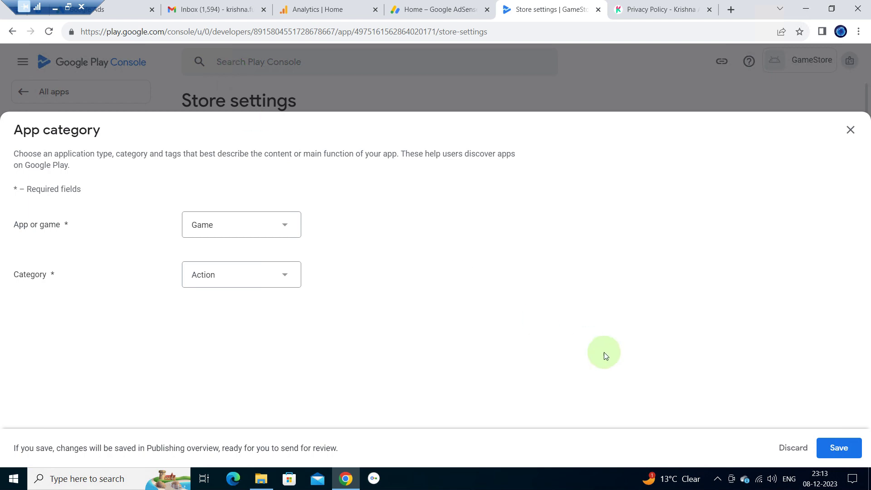
click(836, 446)
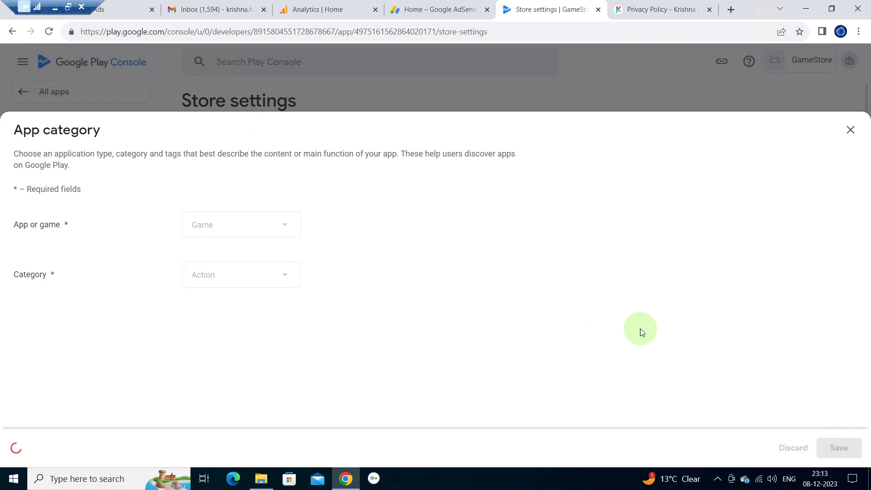
click(847, 135)
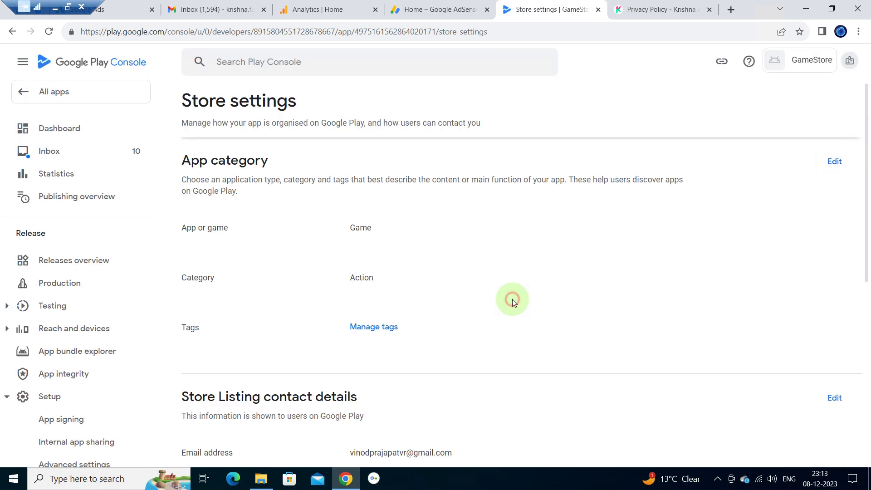
scroll(512, 298, down, 6)
scroll(513, 298, up, 6)
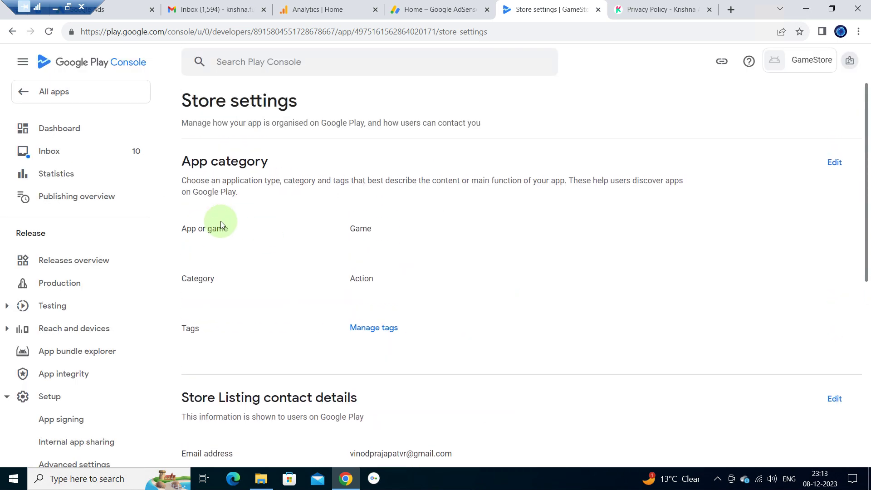
click(52, 91)
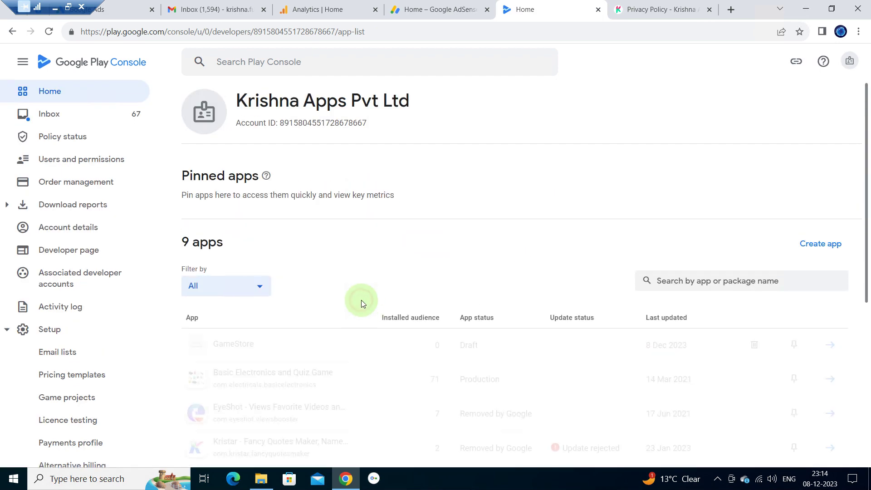
- Open GameStore's main store listing and enter the short description 'Play Games Online Unlimited & Free'
click(284, 345)
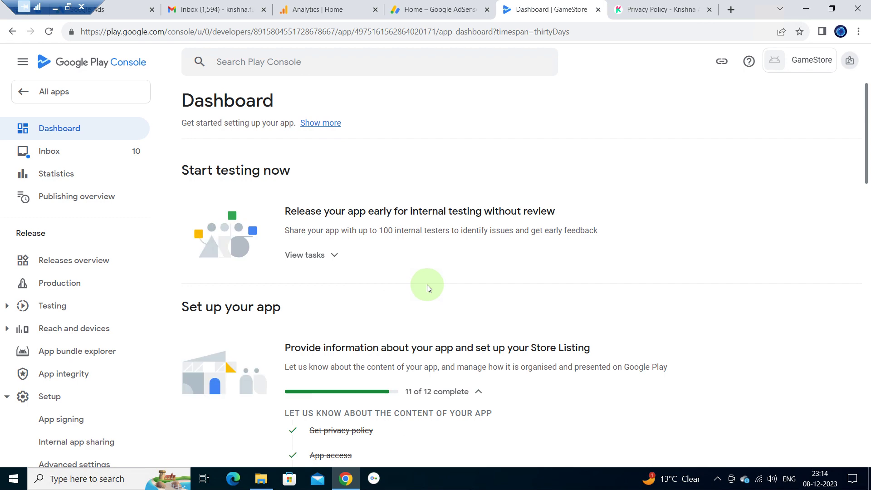
scroll(426, 286, down, 2)
scroll(426, 285, down, 8)
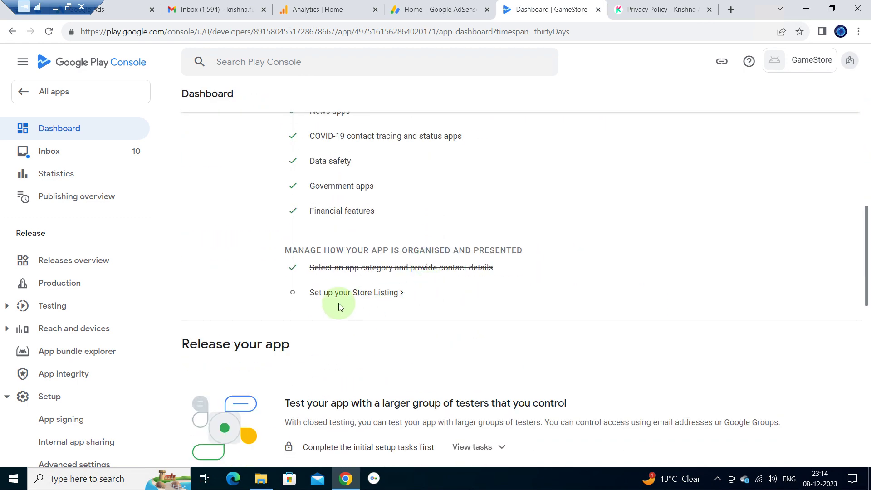
click(356, 294)
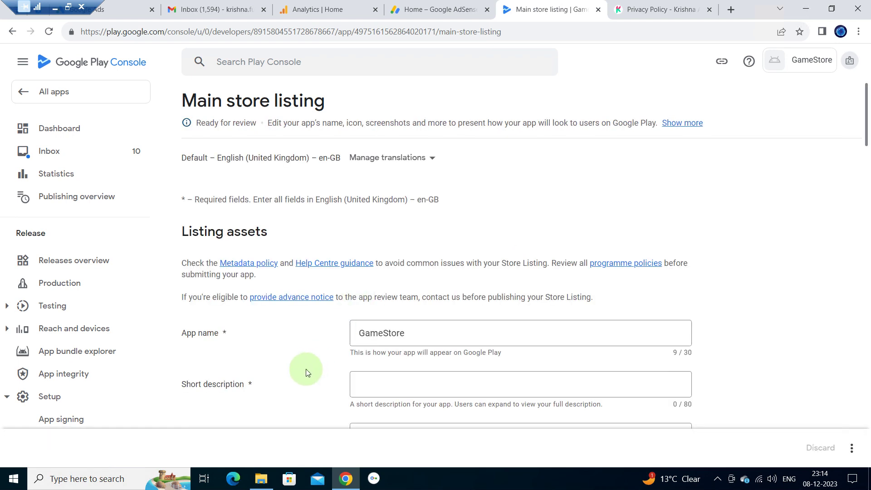
scroll(306, 369, down, 2)
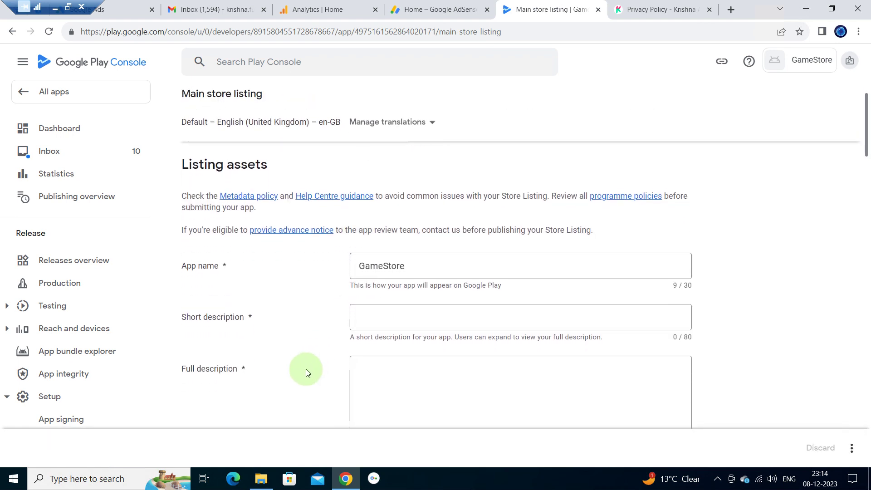
click(401, 314)
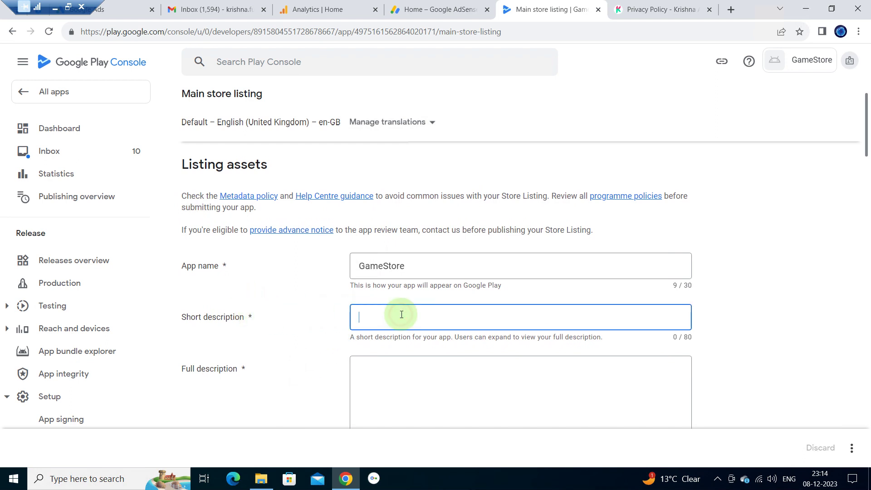
text(P)
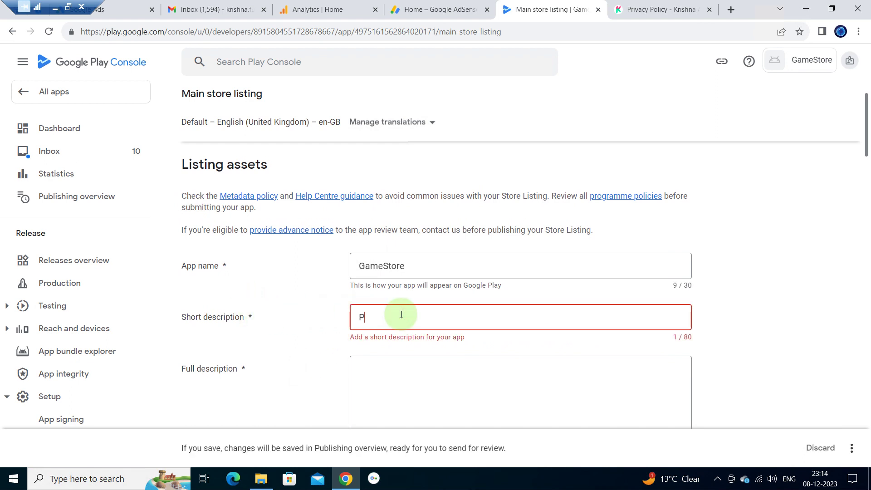
text(lay Games )
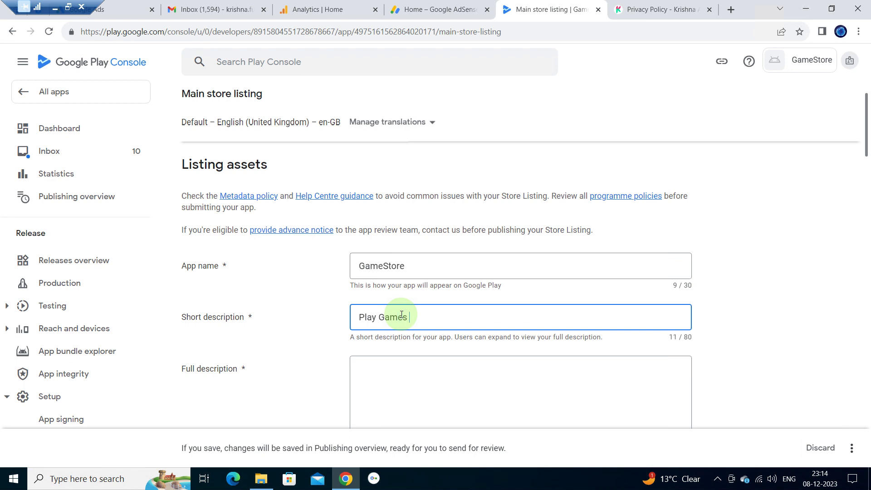
text(Online Unlimited )
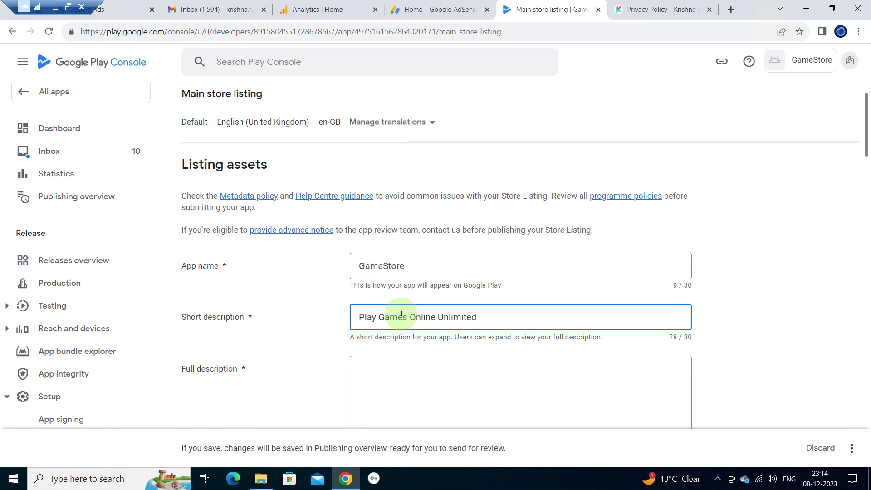
text(& Free)
click(424, 378)
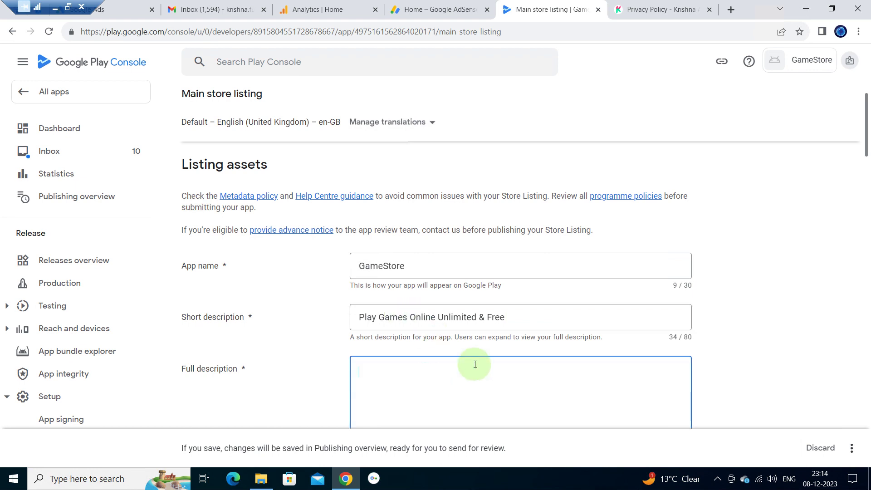
- Paste the short description text into the Full description box
click(541, 316)
triple_click(541, 315)
key(ctrl+c)
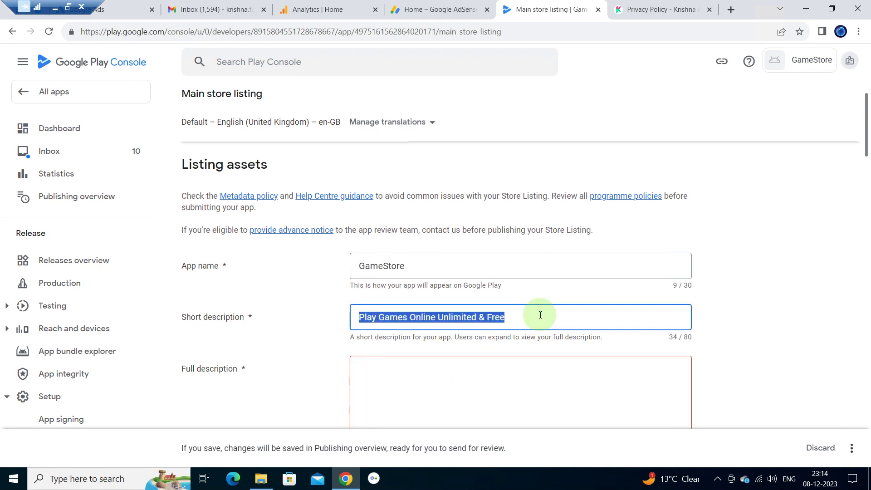
click(458, 371)
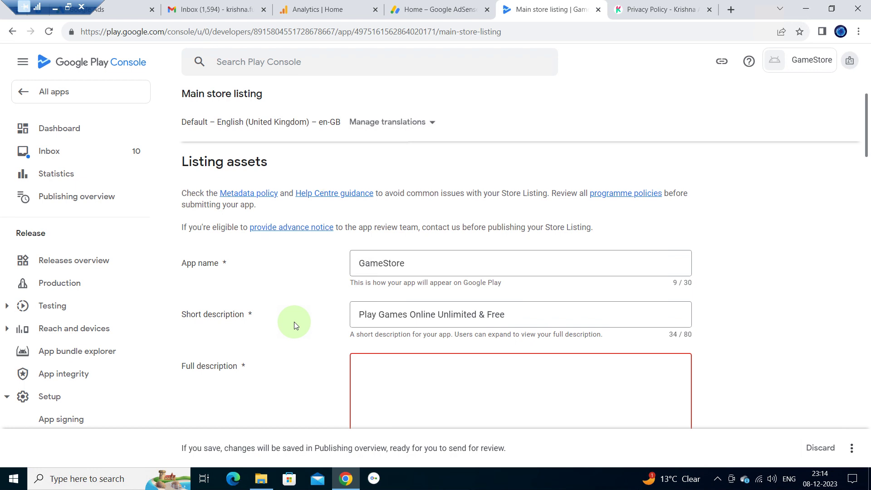
scroll(294, 322, down, 1)
scroll(283, 331, down, 2)
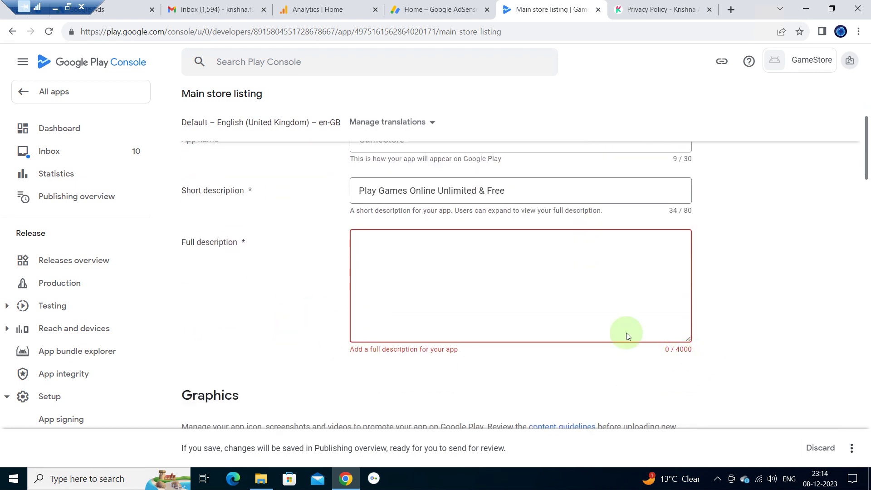
key(ctrl+v)
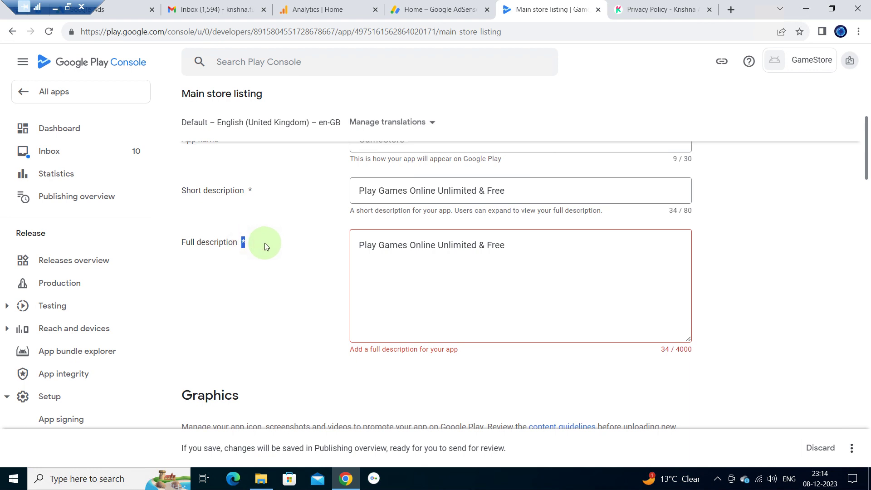
- Append 'Of Different Categories: 1. Action Games 2. Adventure Games 3. Sports Games'
click(604, 291)
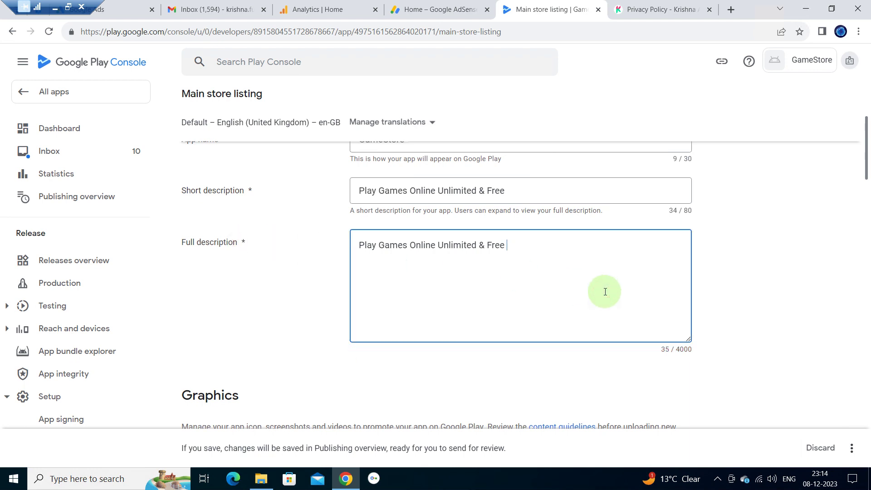
text(Of Different Categories)
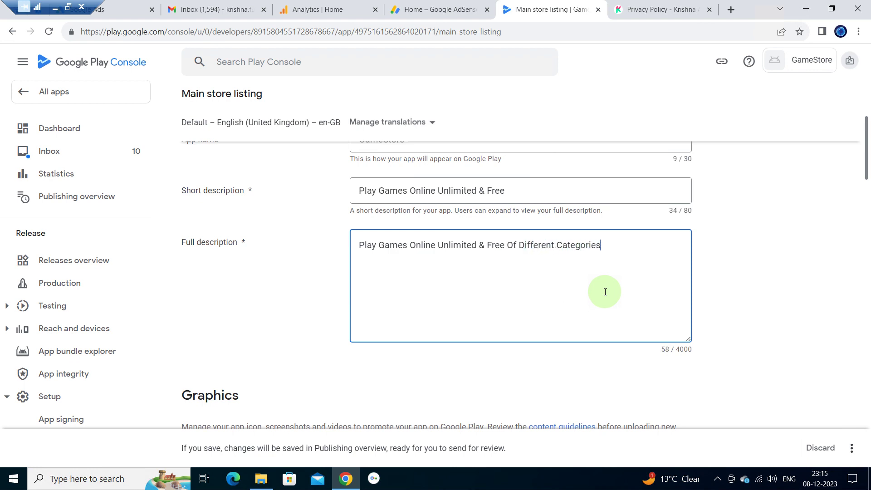
text(: 1.)
text( Action Ga)
text(mes )
text(2. Adve)
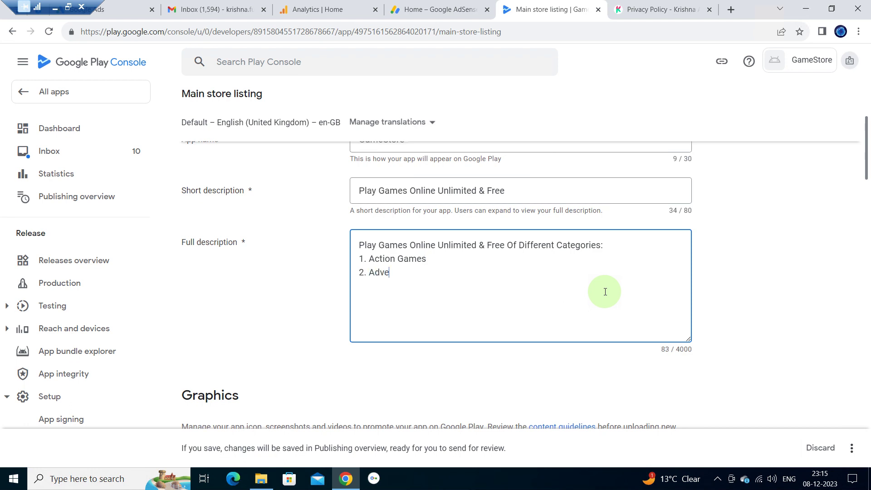
text(nture Games )
text(3. Spo)
text(rts)
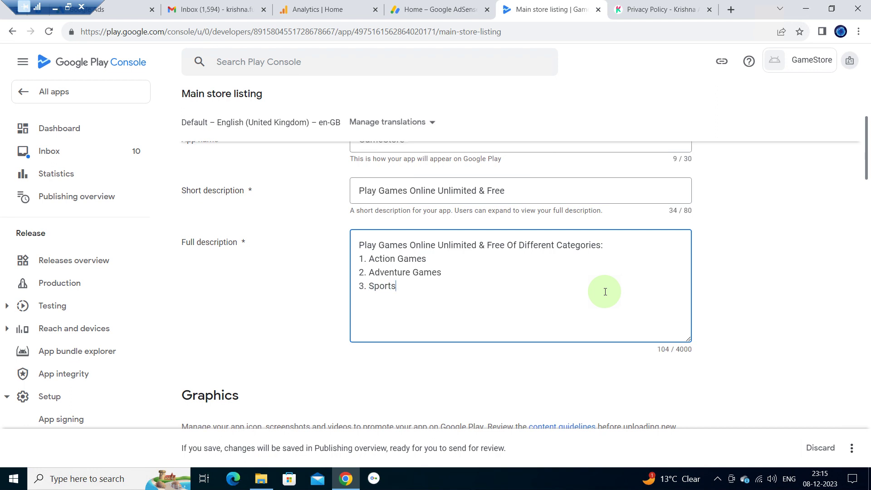
text( Games)
click(327, 283)
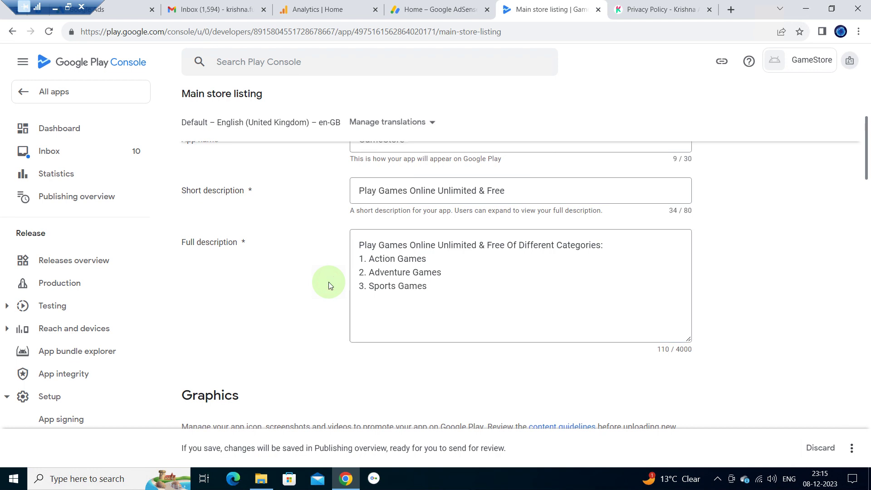
scroll(309, 271, down, 1)
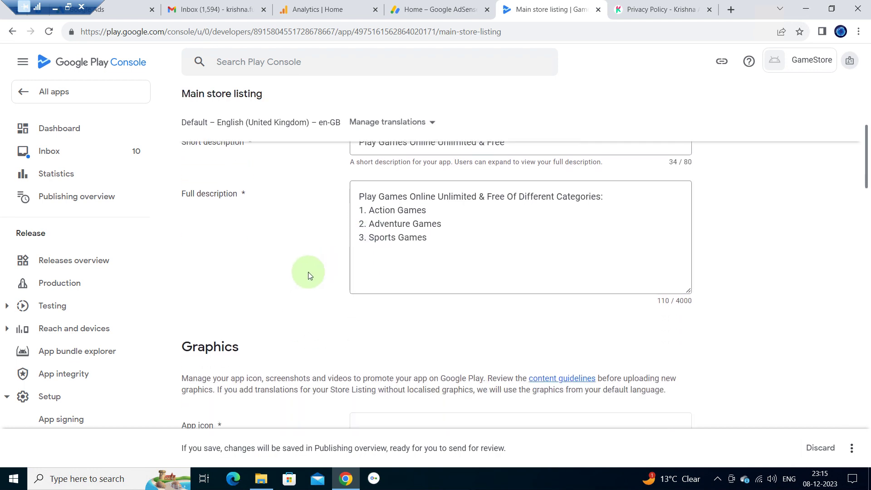
scroll(309, 266, down, 1)
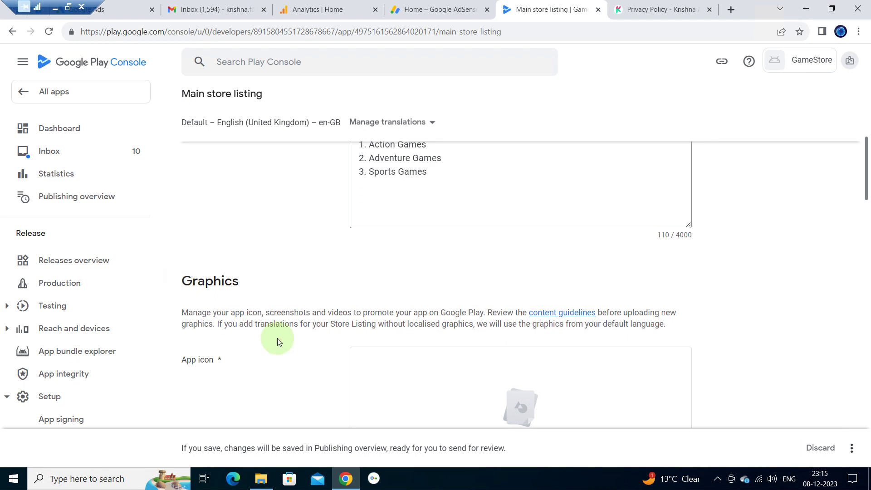
scroll(278, 339, down, 1)
drag(178, 308, 231, 307)
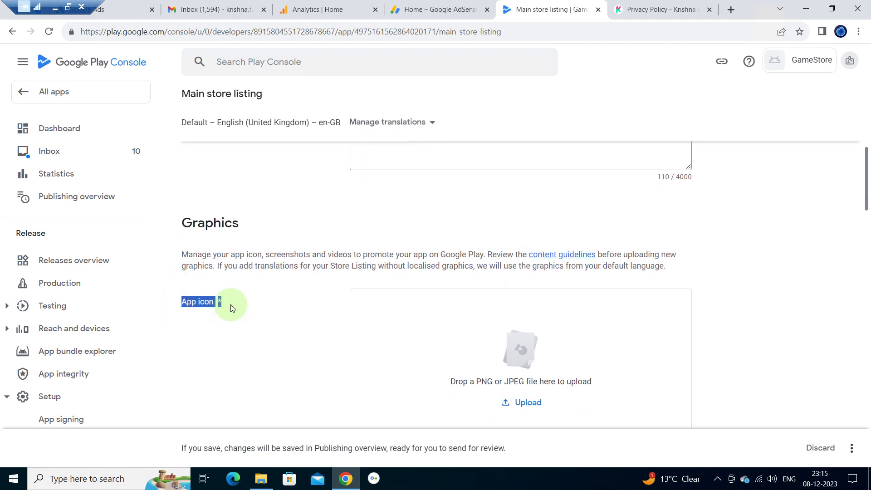
click(231, 303)
scroll(230, 304, down, 2)
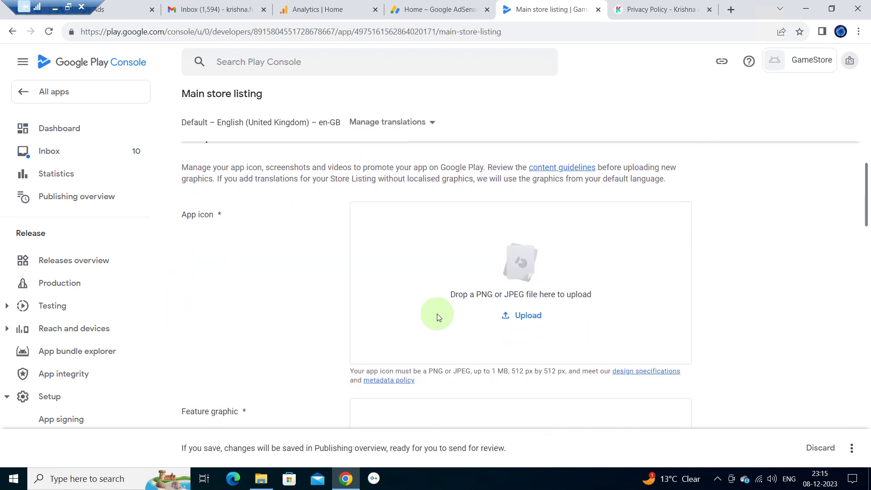
double_click(494, 371)
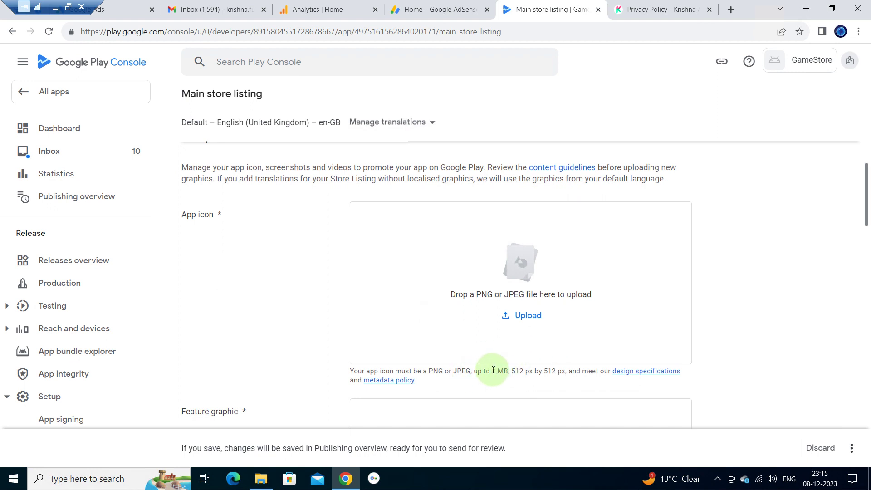
drag(510, 369, 564, 375)
click(515, 371)
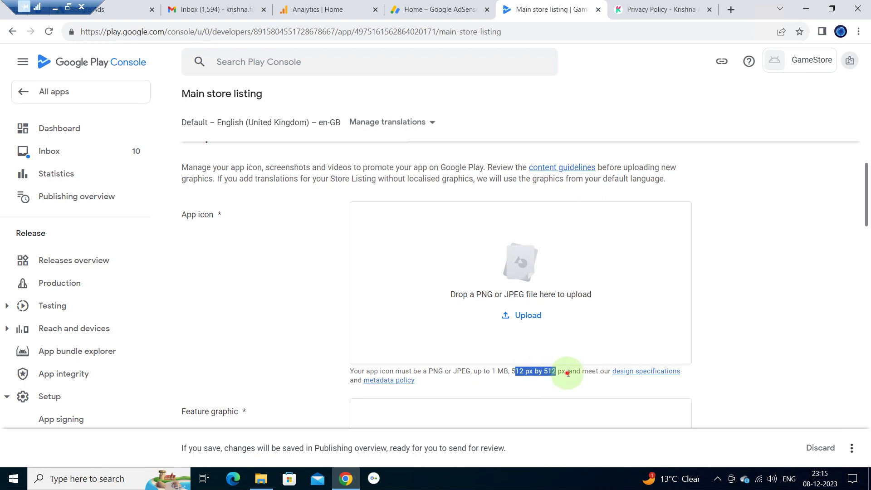
click(516, 304)
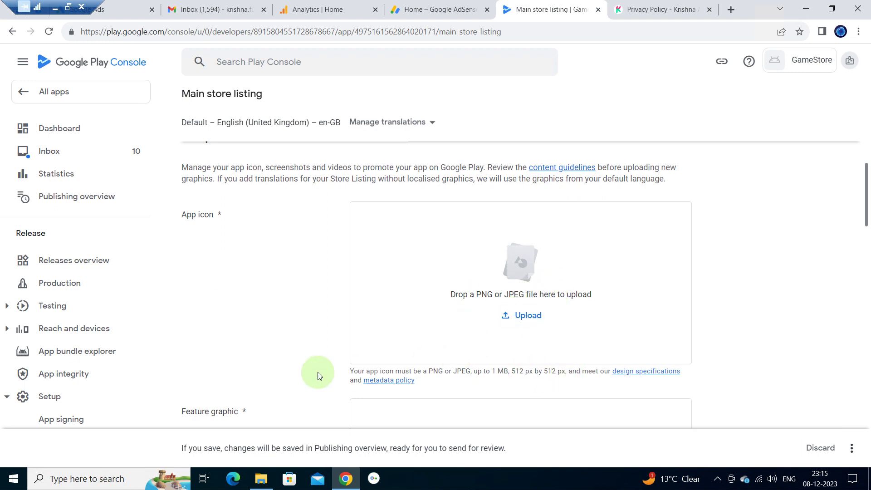
- Show the Screenshots folder with screenshots 1–3 and the gamestore graphics, leaving nothing selected
click(266, 484)
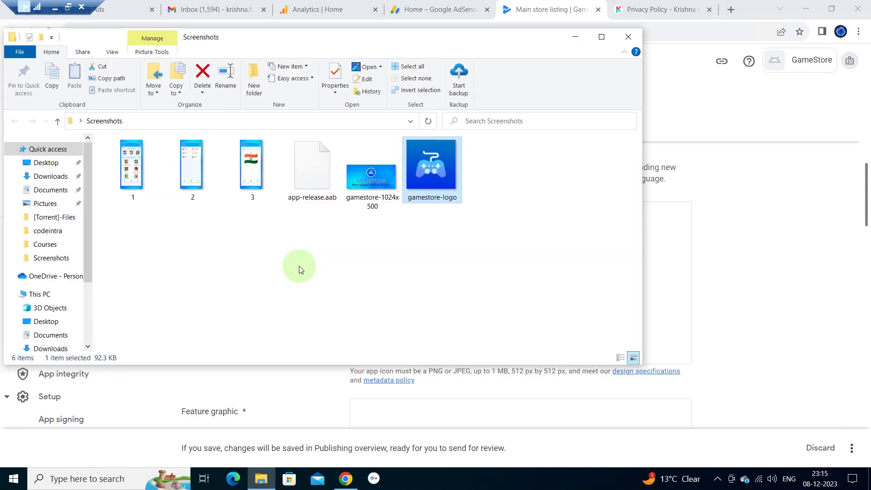
click(143, 180)
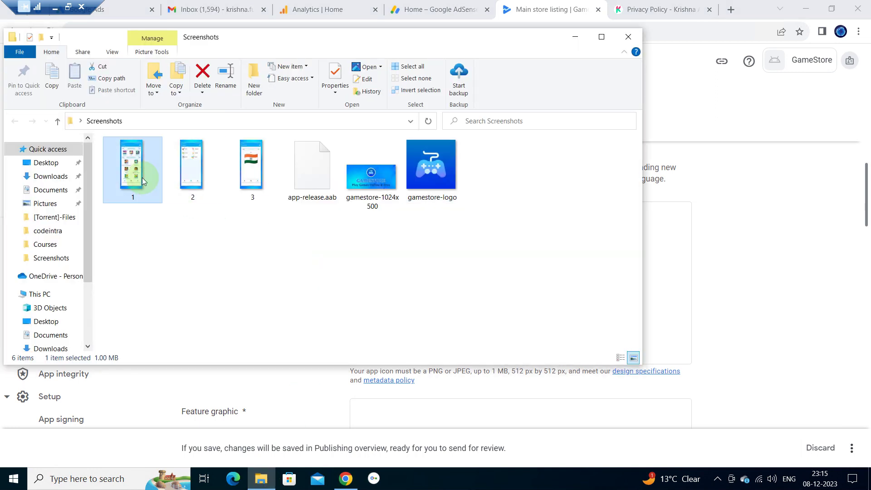
key(shift+Right)
key(shift+Right)
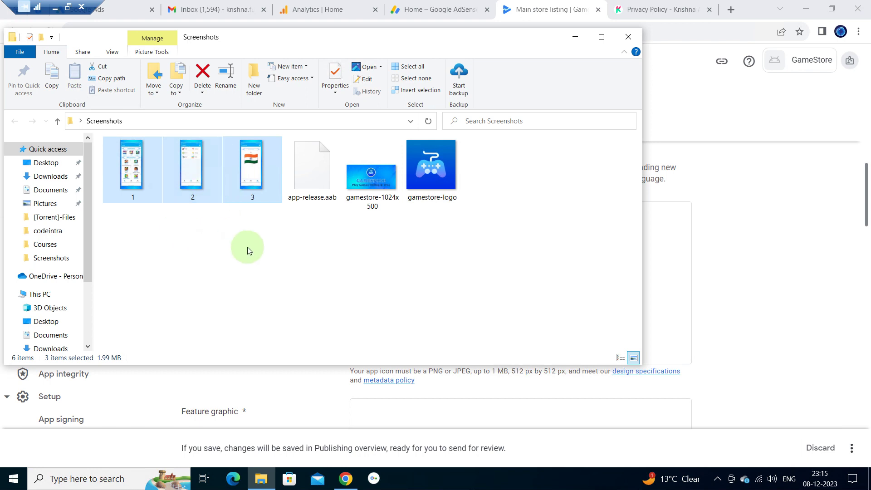
click(366, 262)
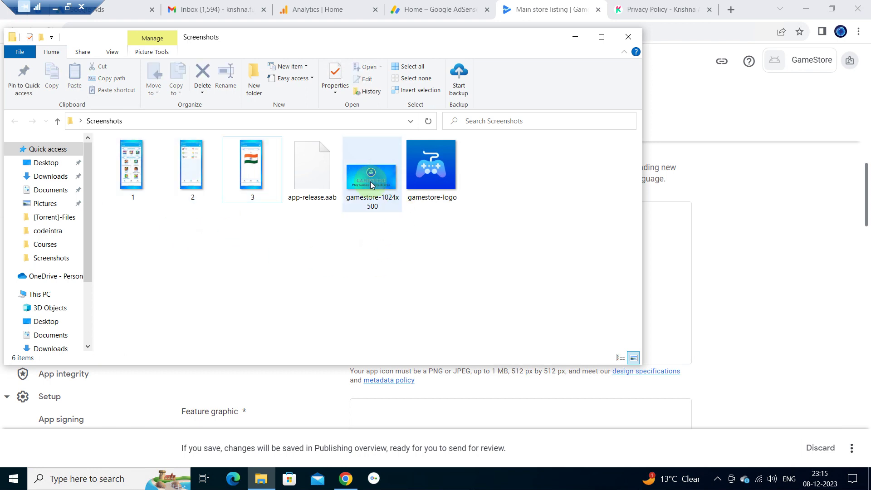
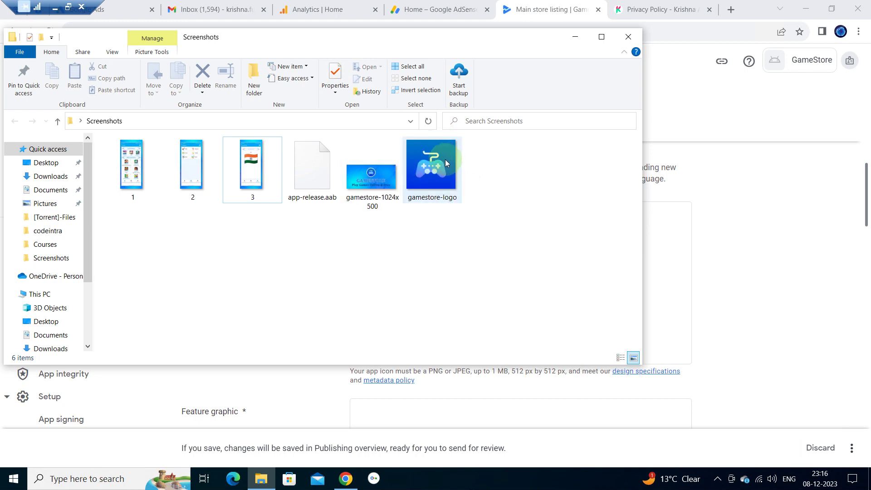
- Copy the gamestore-logo image file, then minimize the Screenshots folder window
mouse_move(445, 159)
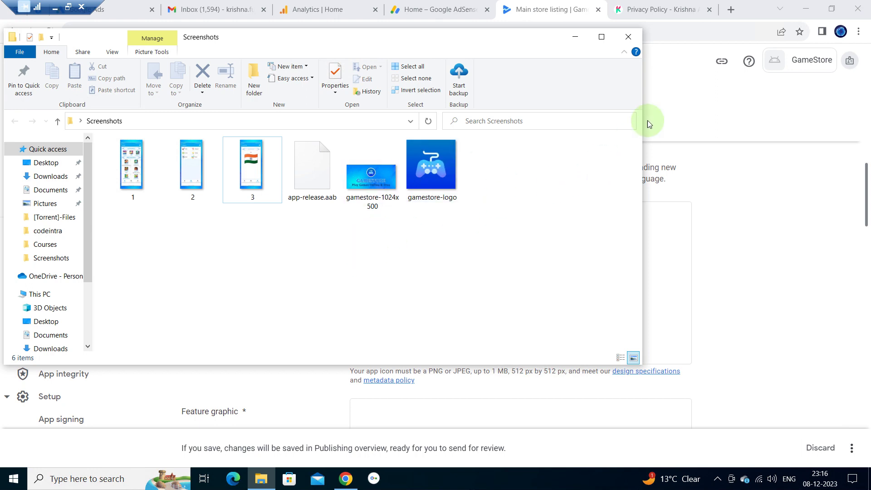
click(431, 171)
right_click(431, 172)
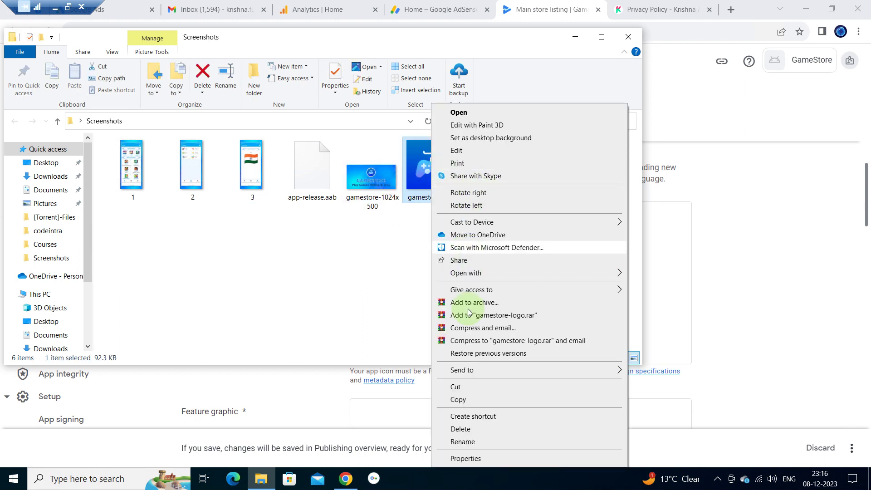
click(459, 399)
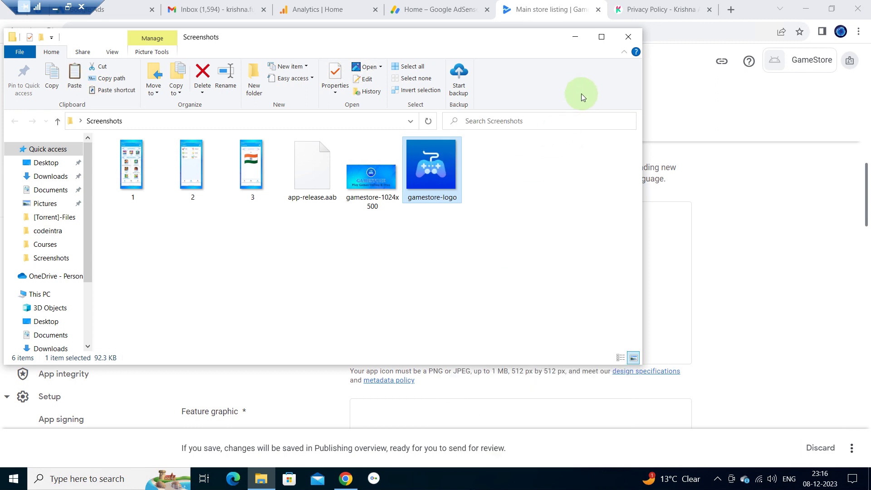
click(575, 37)
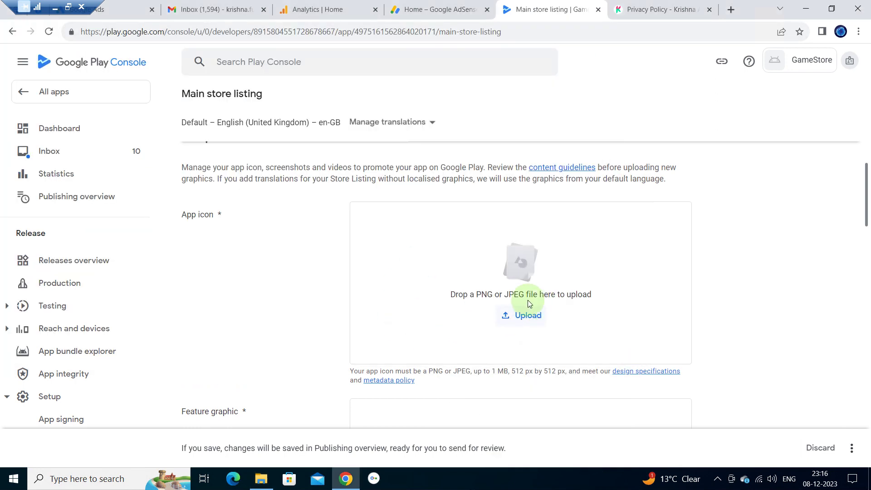
- Set the copied gamestore-logo controller image as the App icon
click(533, 308)
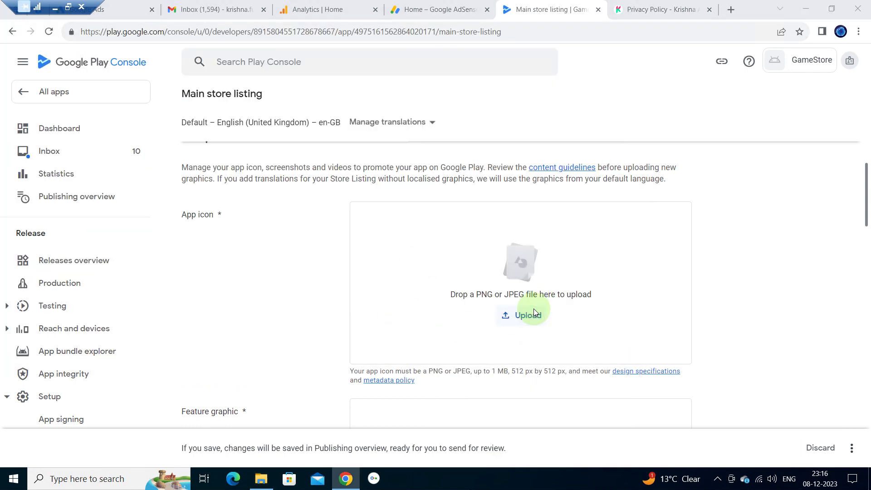
key(ctrl+v)
key(Return)
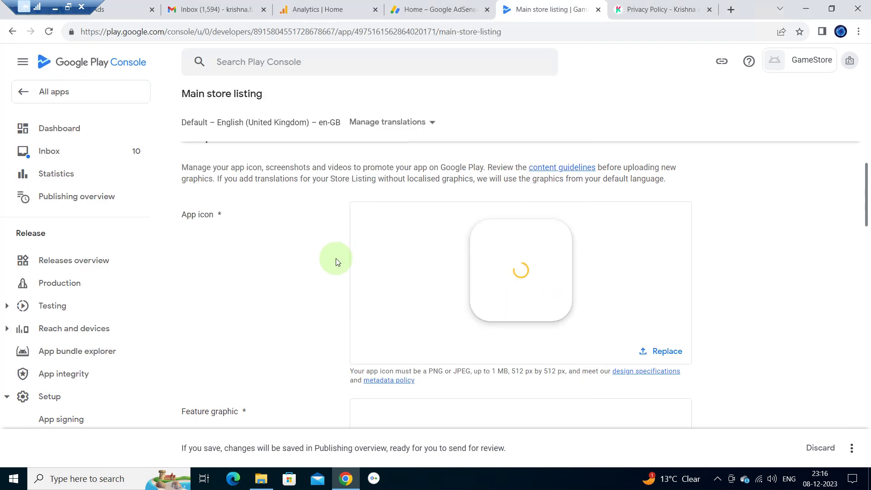
click(57, 12)
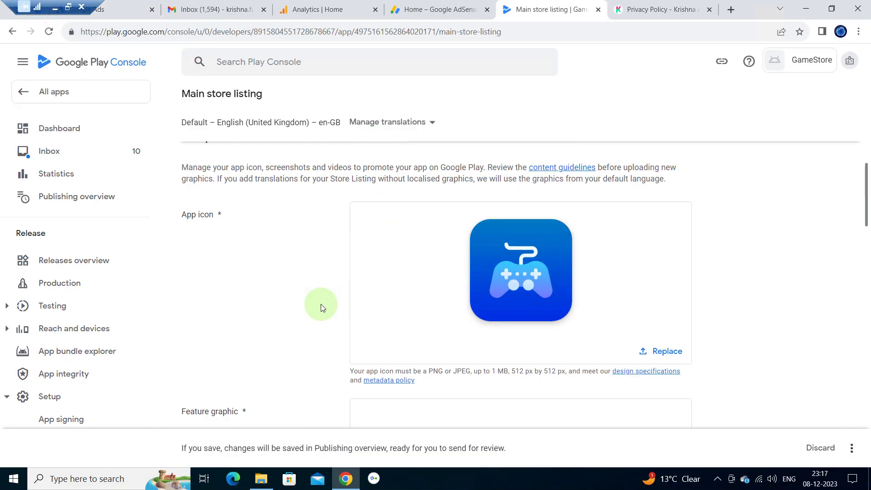
- Upload gamestore-1024x500 as the feature graphic
scroll(320, 305, down, 3)
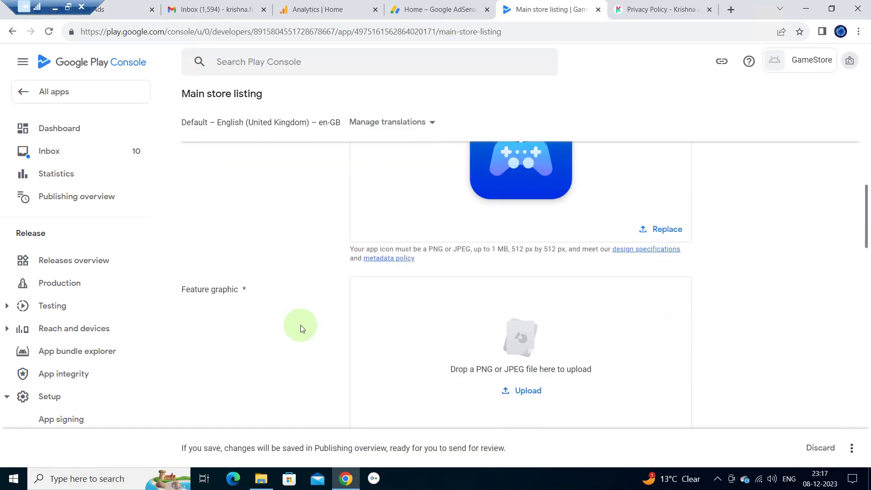
scroll(300, 325, down, 2)
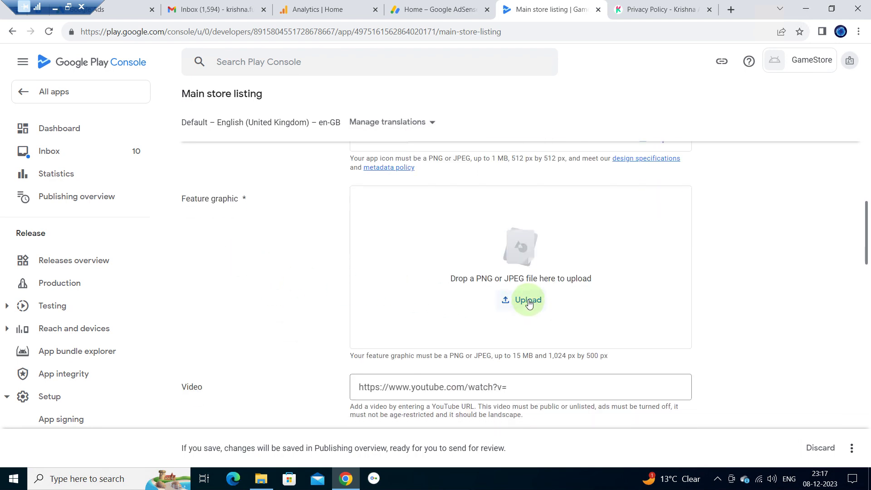
click(529, 303)
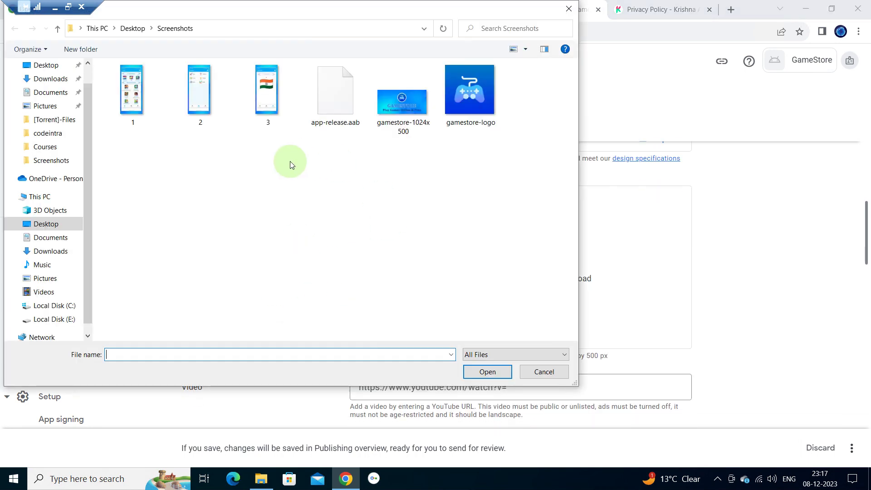
double_click(403, 99)
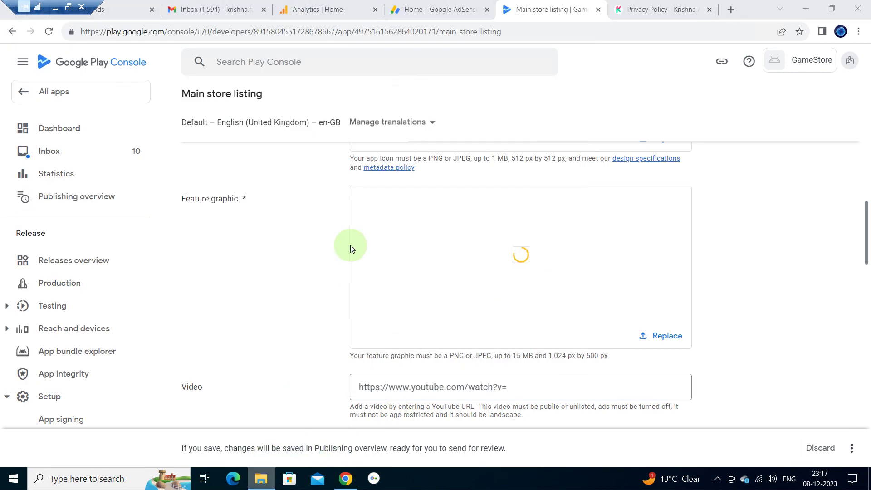
key(alt+Tab)
click(389, 185)
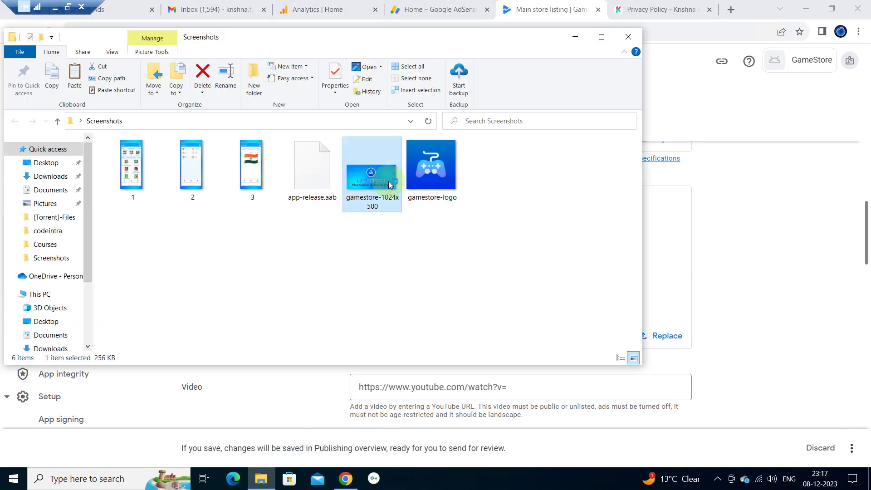
double_click(389, 185)
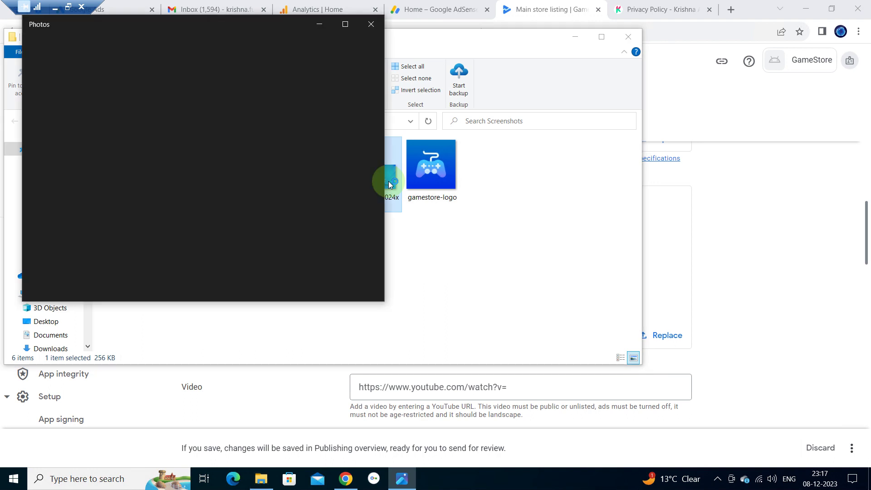
click(345, 25)
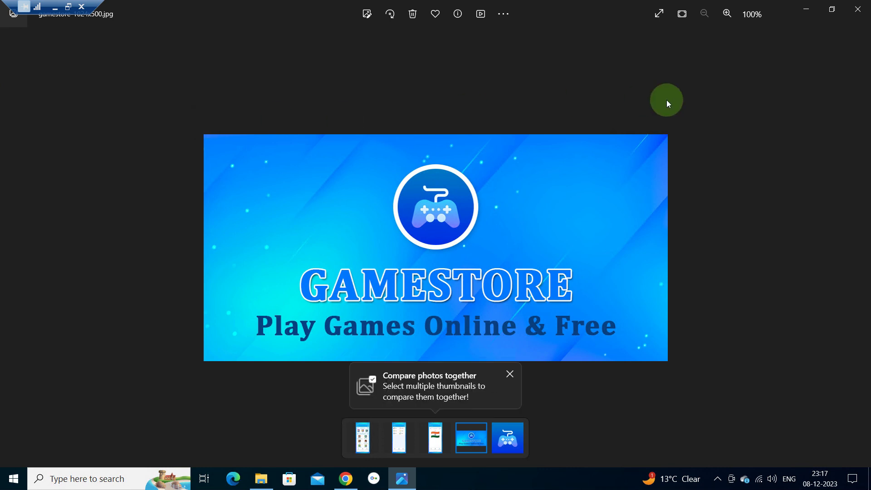
click(858, 6)
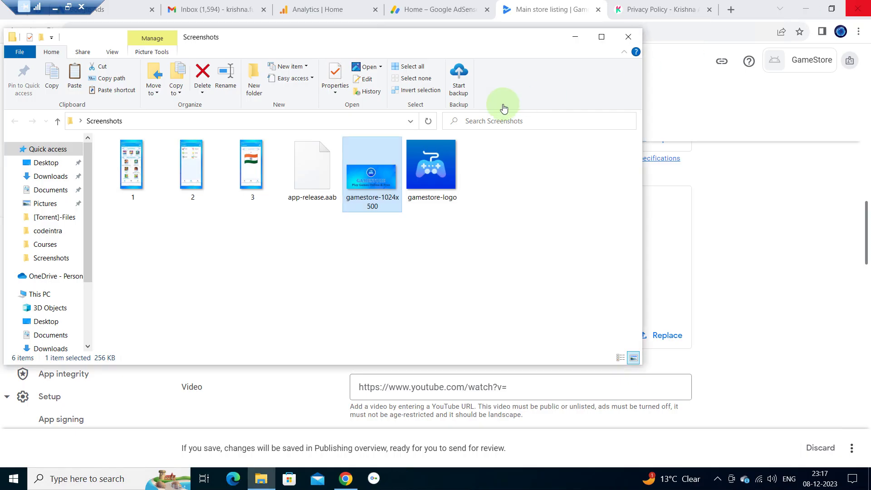
click(579, 40)
- Leave the promotional video URL field blank
scroll(268, 359, down, 2)
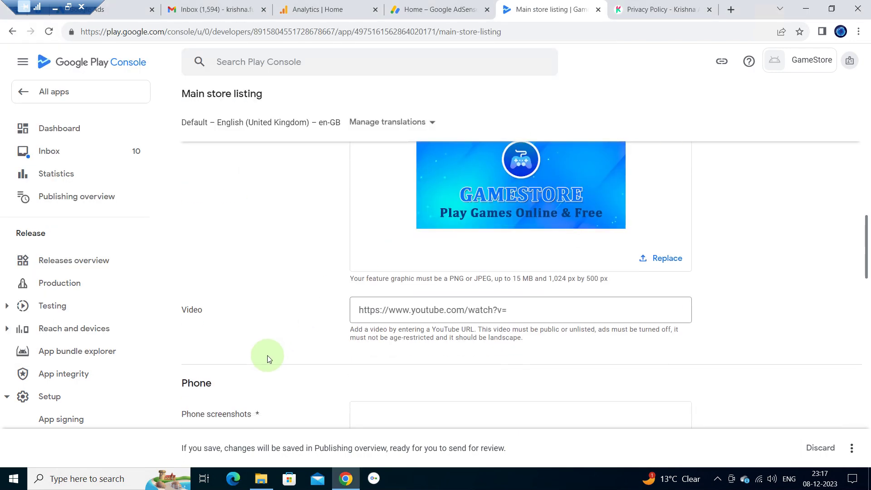
click(463, 308)
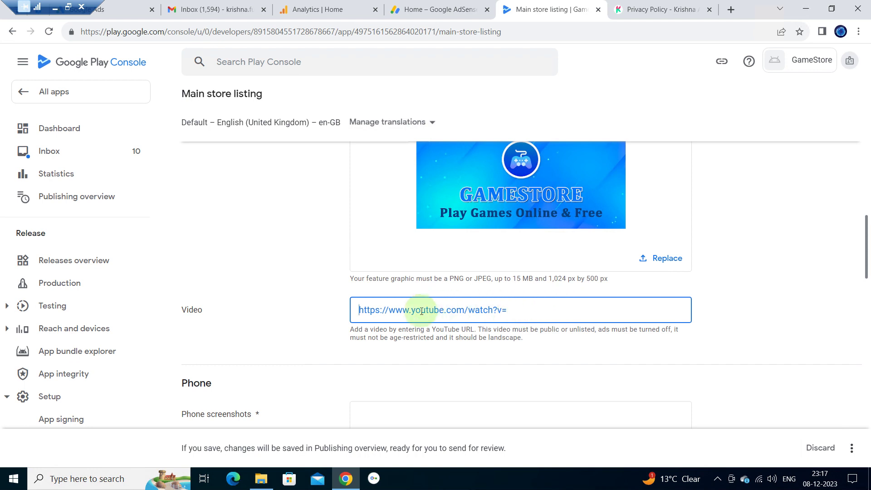
click(299, 309)
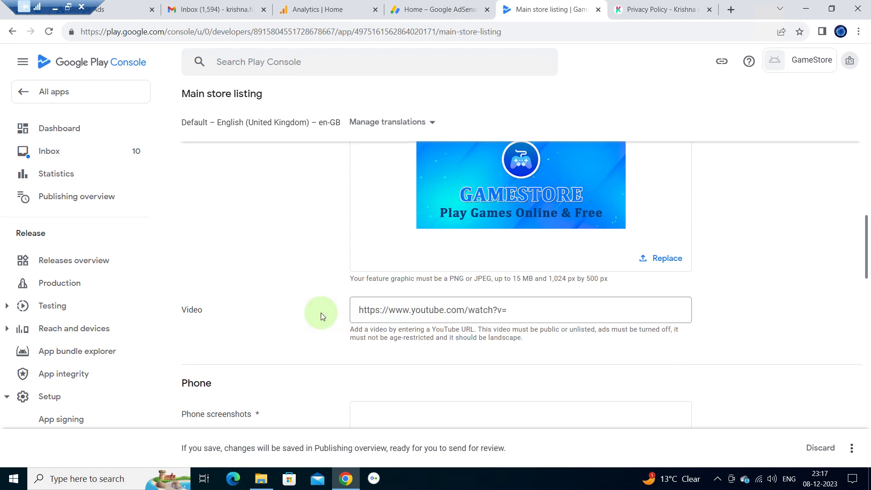
- Upload screenshots 1, 2 and 3 together as phone screenshots, showing 3/8
scroll(320, 312, down, 3)
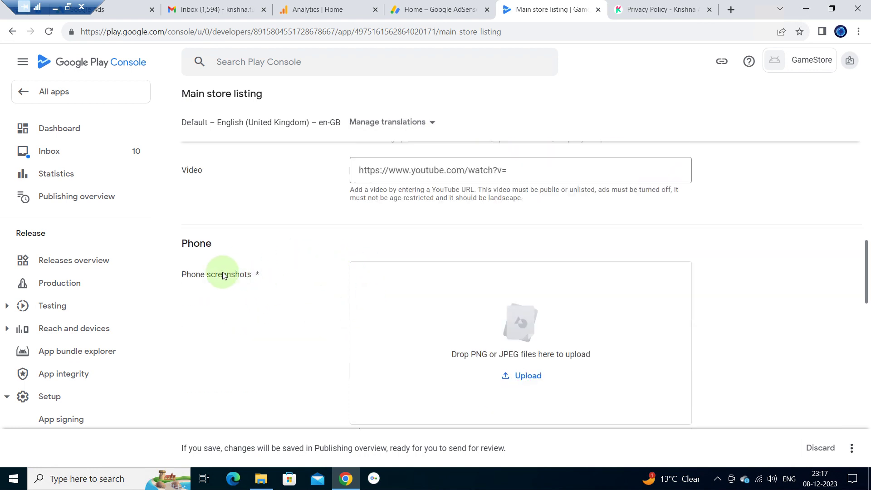
scroll(279, 285, down, 2)
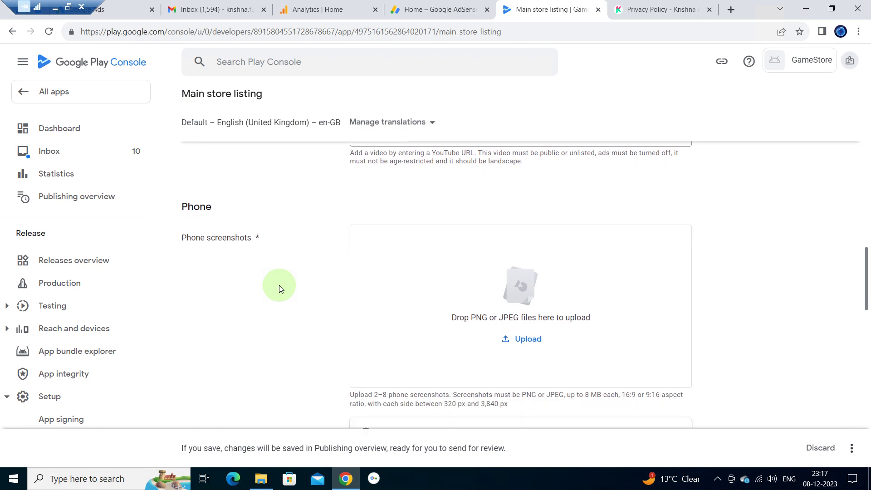
scroll(279, 285, down, 1)
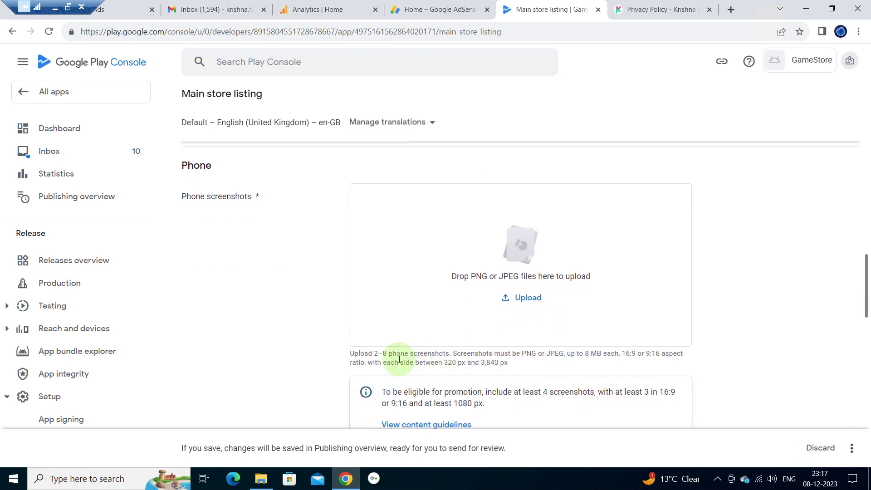
drag(353, 353, 383, 353)
click(528, 306)
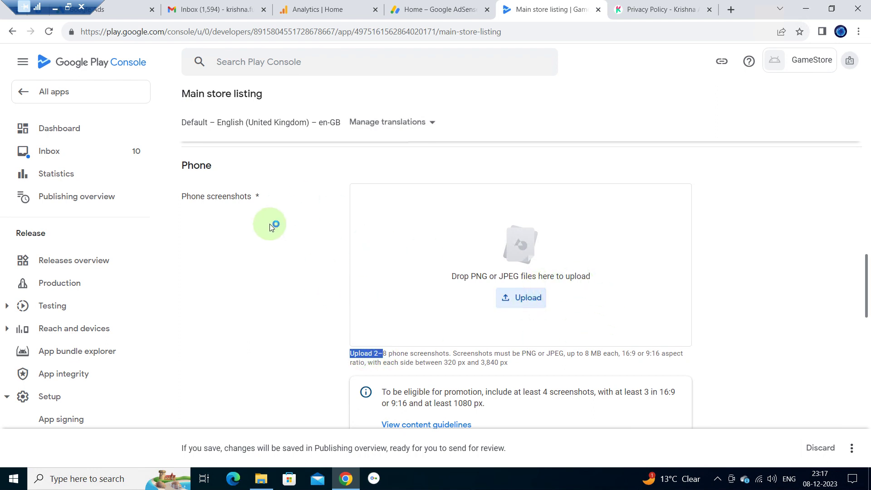
click(136, 105)
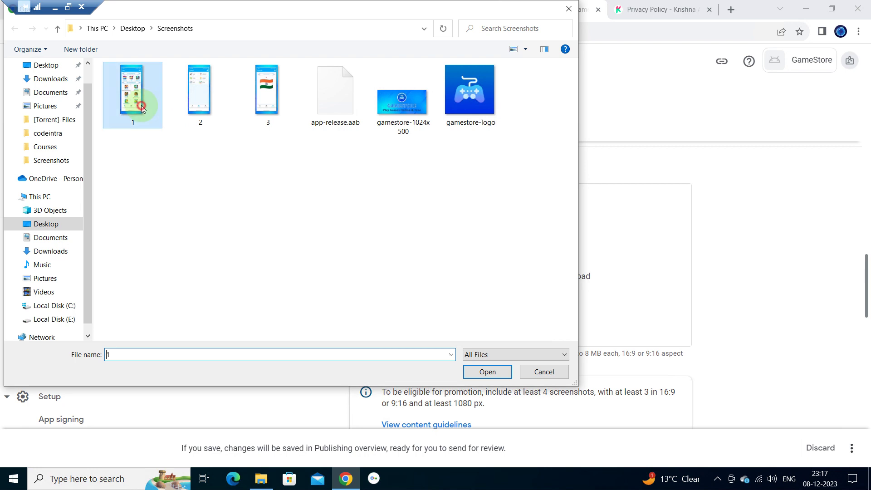
key(shift+Right)
key(shift+Right)
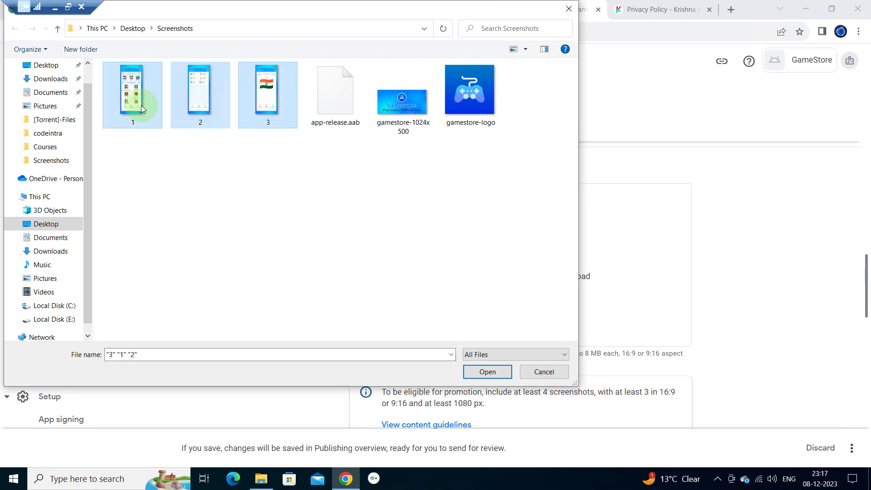
click(493, 370)
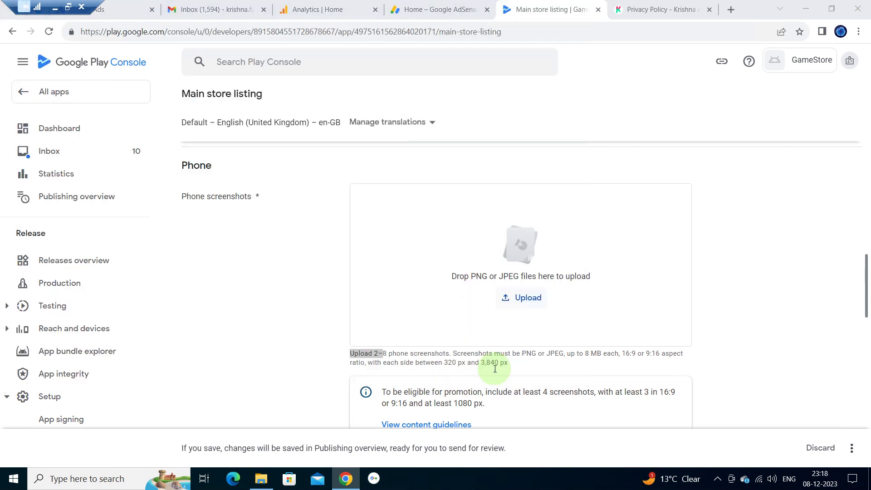
click(245, 282)
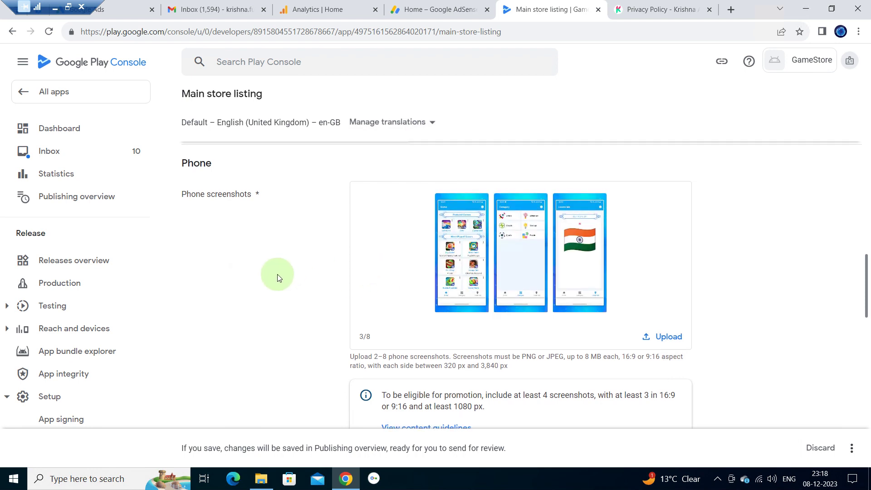
scroll(278, 277, down, 3)
- Upload screenshots 1, 2 and 3 as 7-inch tablet screenshots, leaving 10-inch tablet empty
scroll(277, 274, down, 4)
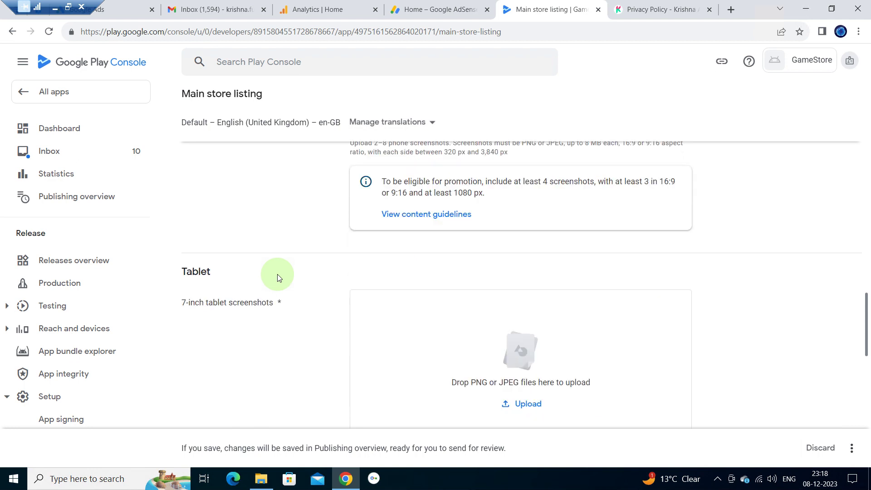
click(537, 343)
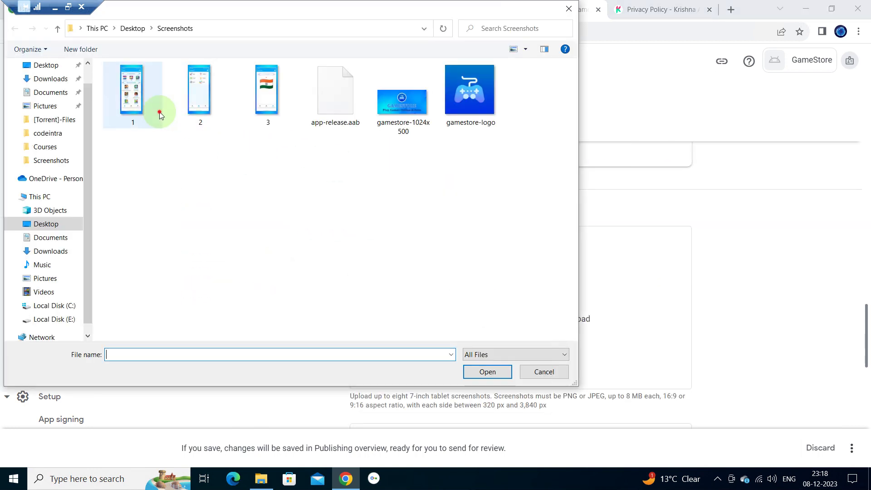
click(160, 113)
key(shift+Right)
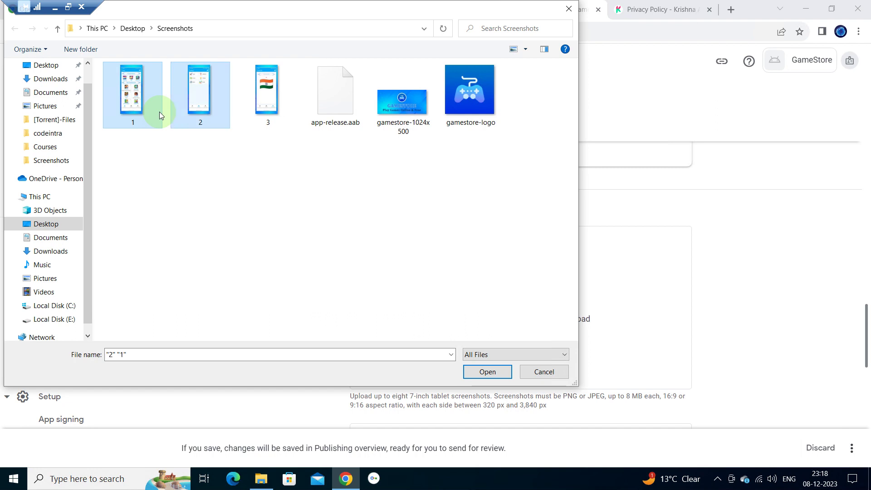
key(shift+Right)
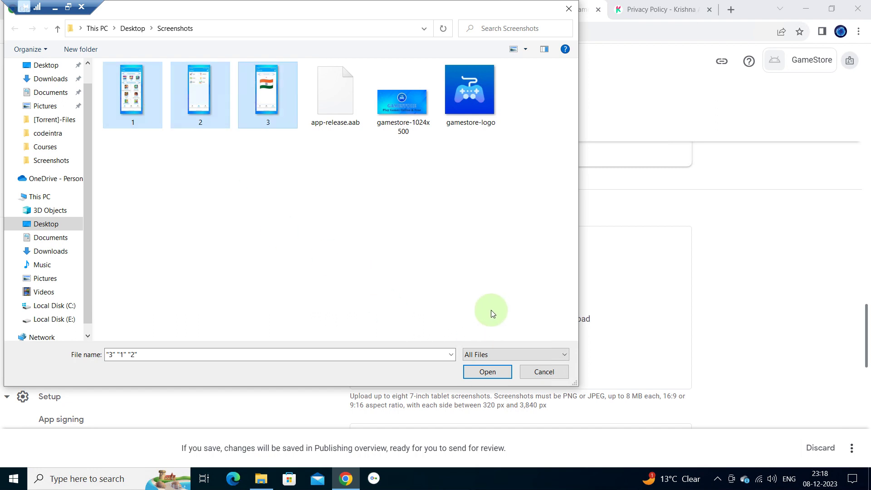
click(487, 372)
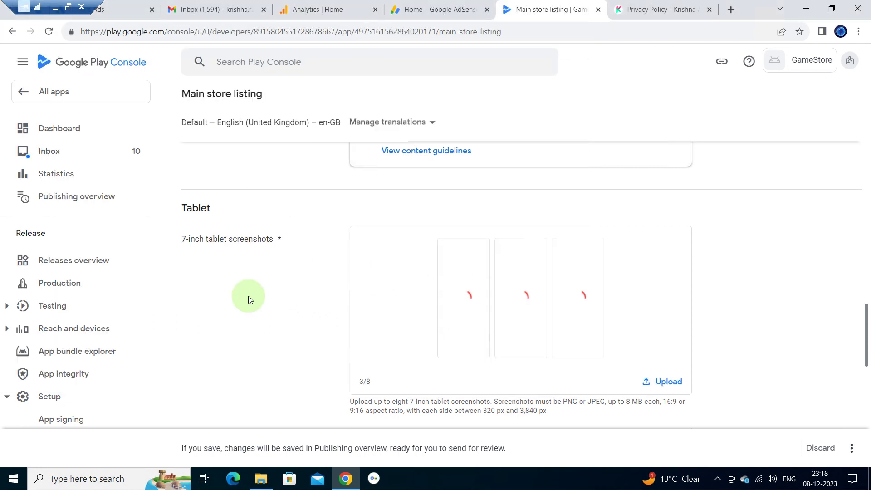
scroll(249, 295, down, 2)
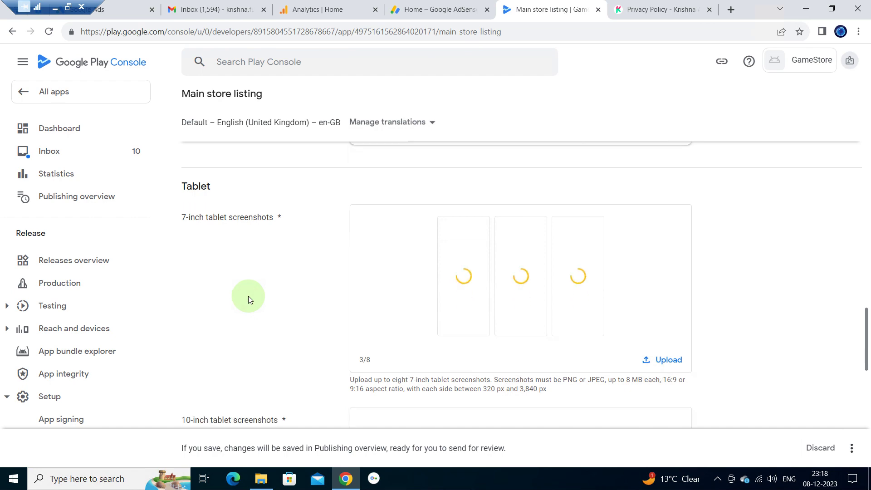
scroll(249, 296, down, 4)
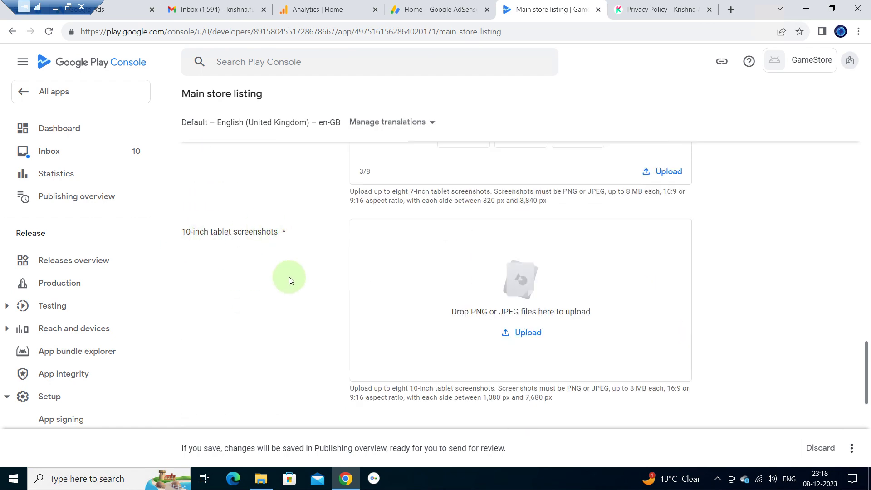
scroll(290, 277, down, 6)
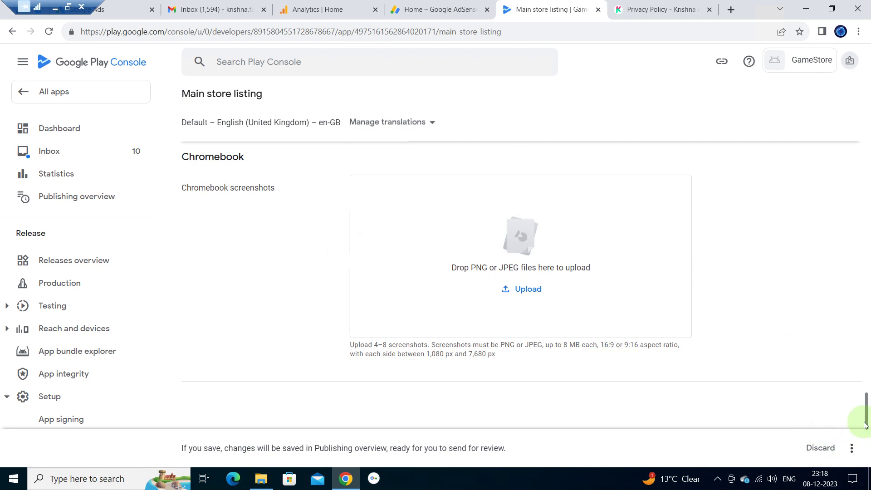
- Save the main store listing from the menu beside Discard until 'Change saved' appears
click(853, 451)
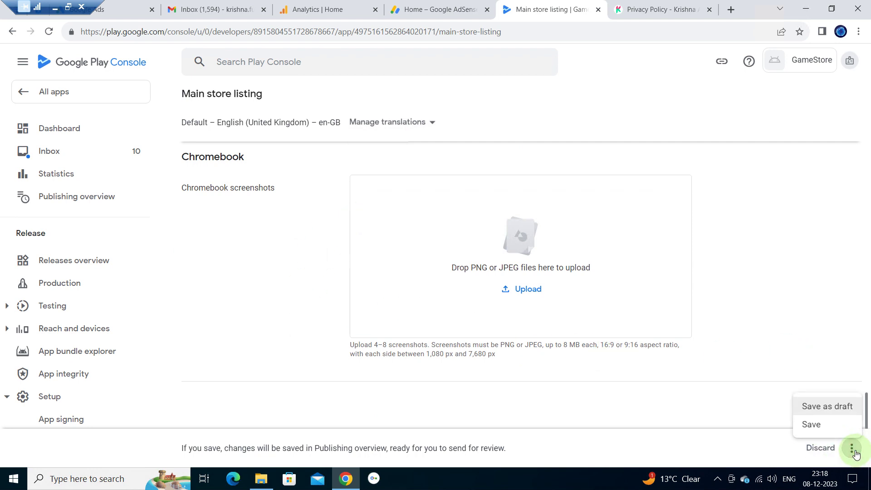
click(811, 425)
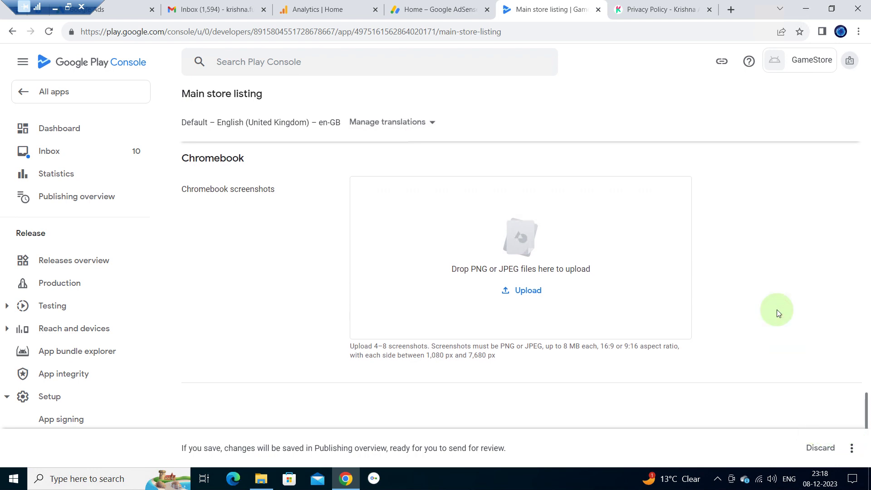
scroll(670, 231, up, 8)
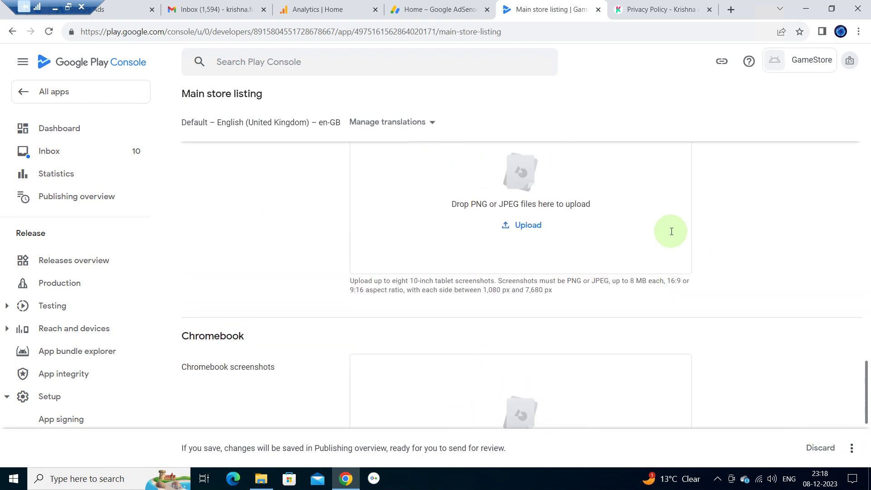
scroll(670, 234, up, 3)
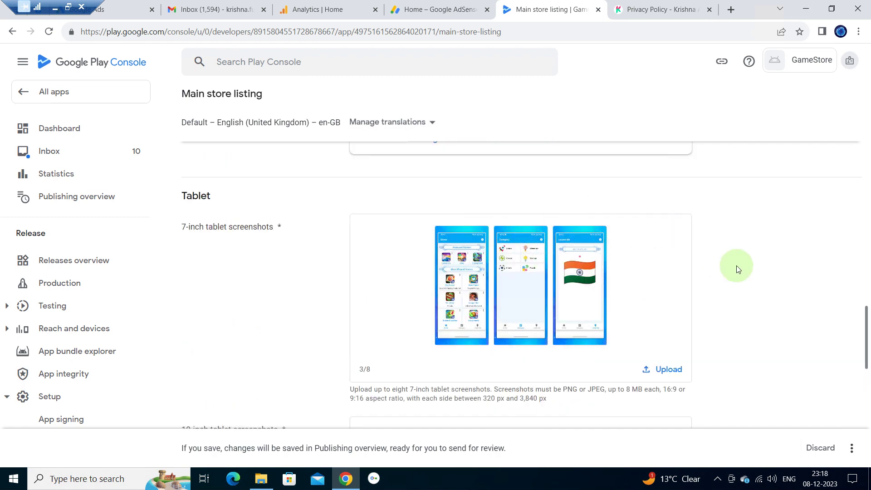
scroll(737, 268, down, 2)
scroll(736, 268, down, 10)
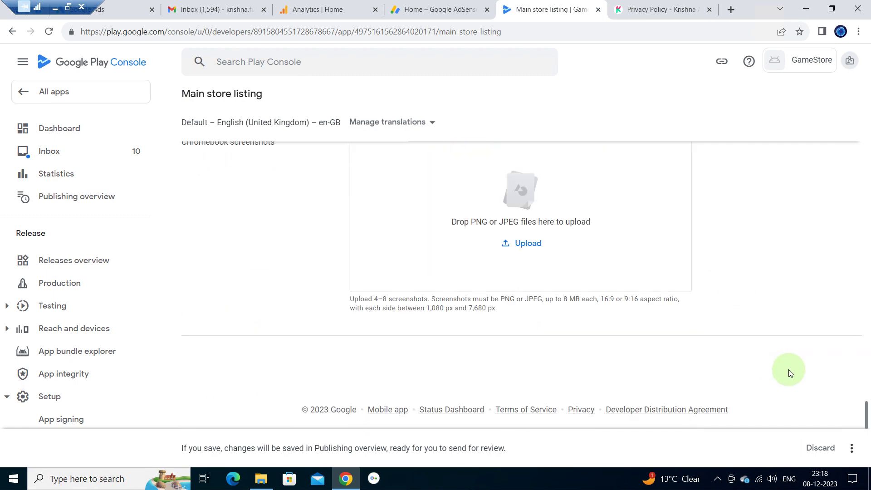
click(852, 448)
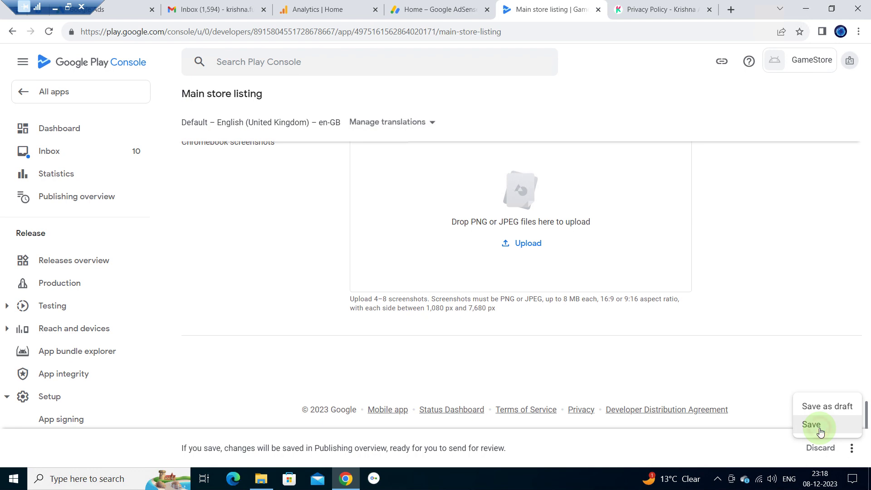
click(812, 425)
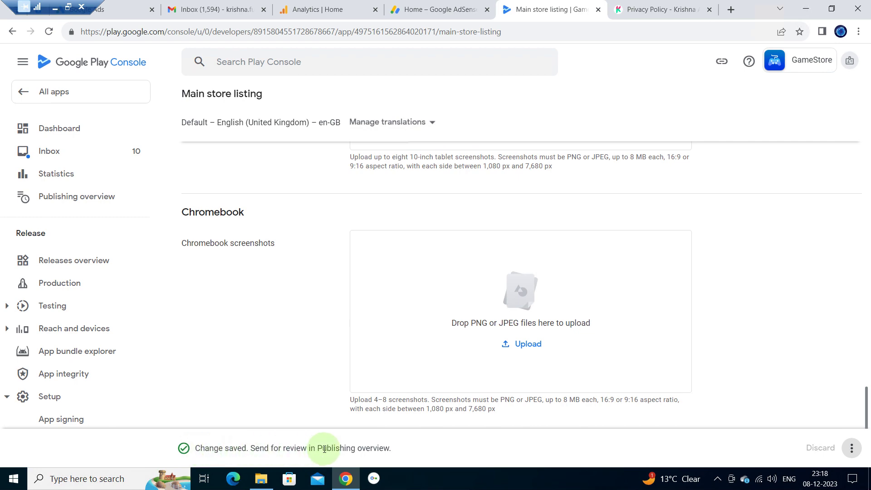
scroll(294, 245, up, 10)
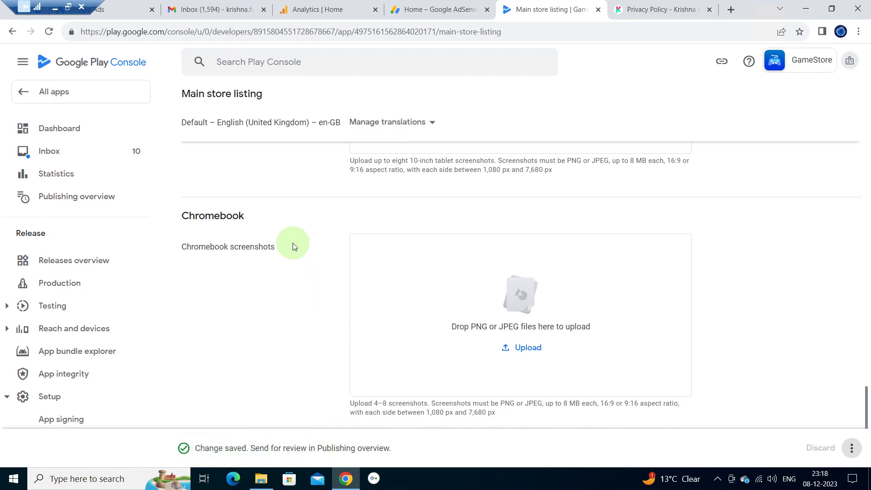
scroll(293, 246, up, 10)
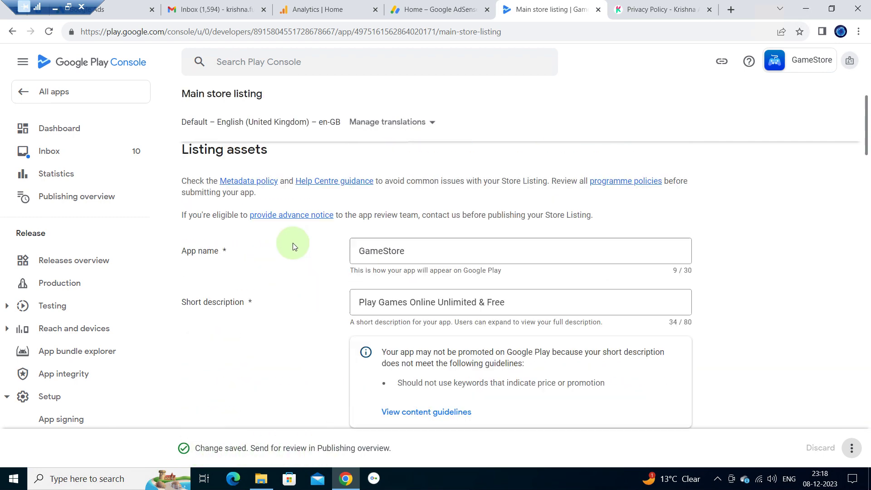
- Open the GameStore app's dashboard from the All apps list
click(58, 93)
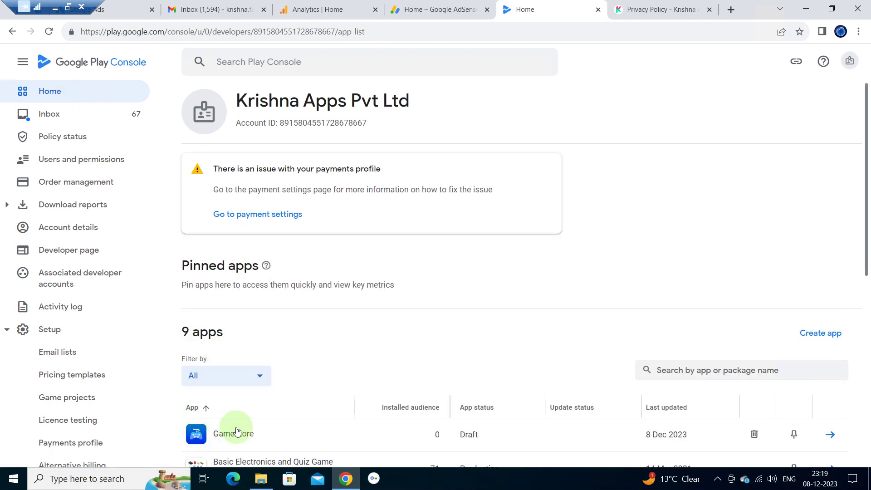
scroll(328, 384, down, 2)
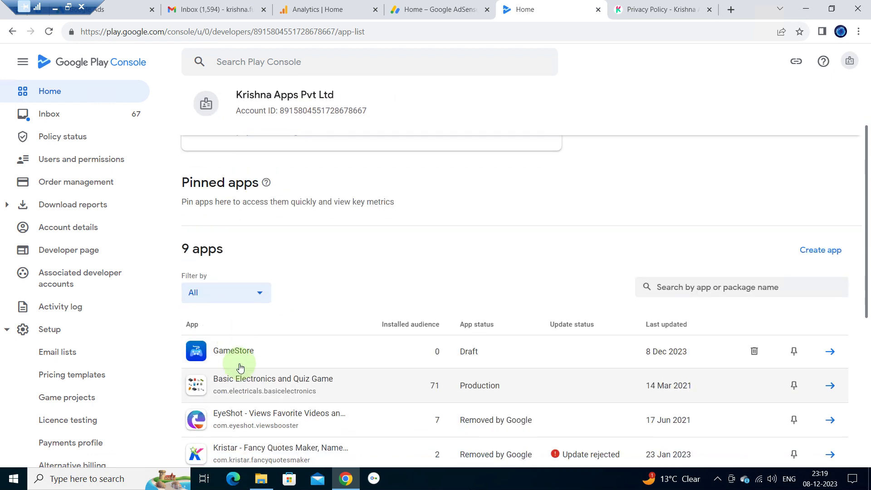
click(256, 343)
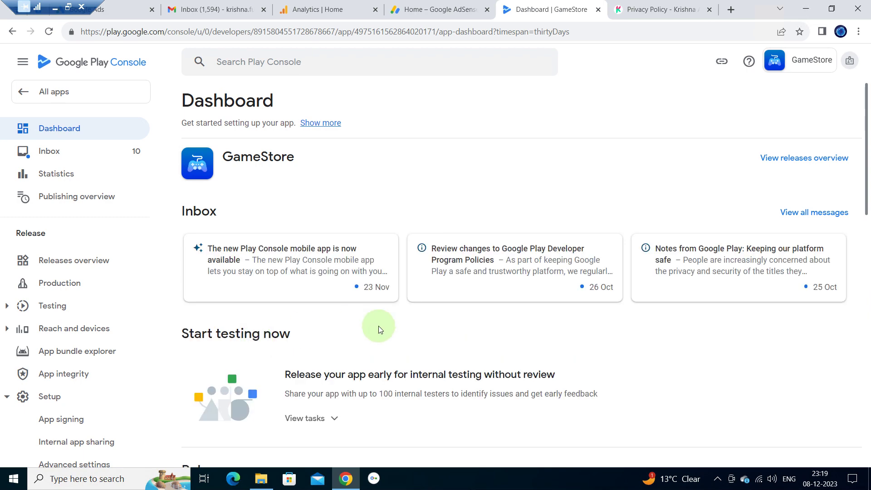
- Open 'Select countries and regions' under 'Create and publish a release'
scroll(379, 328, down, 5)
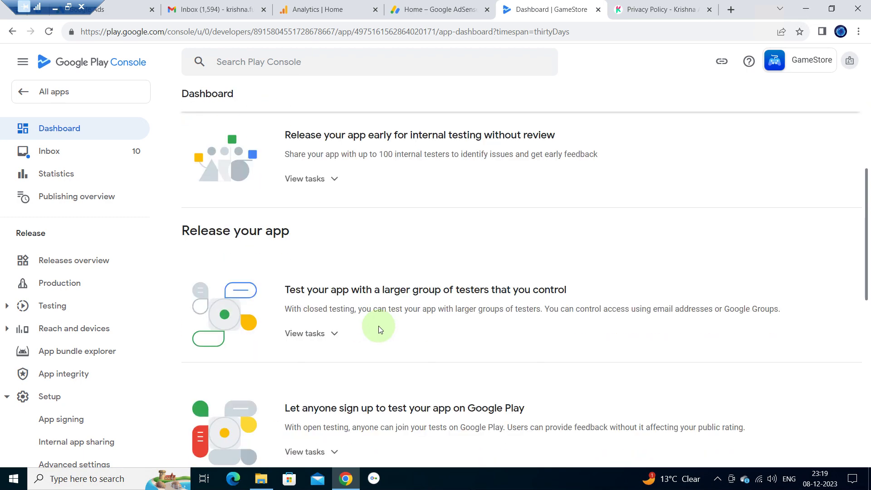
scroll(380, 328, down, 4)
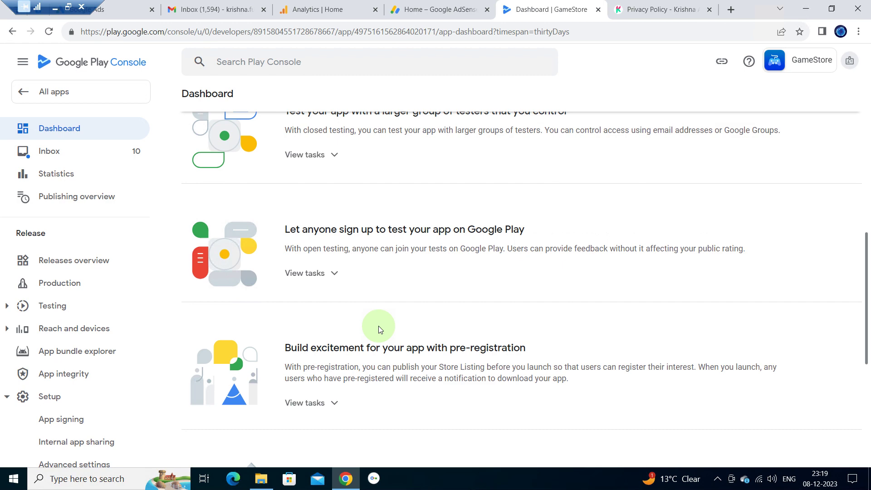
scroll(380, 328, down, 4)
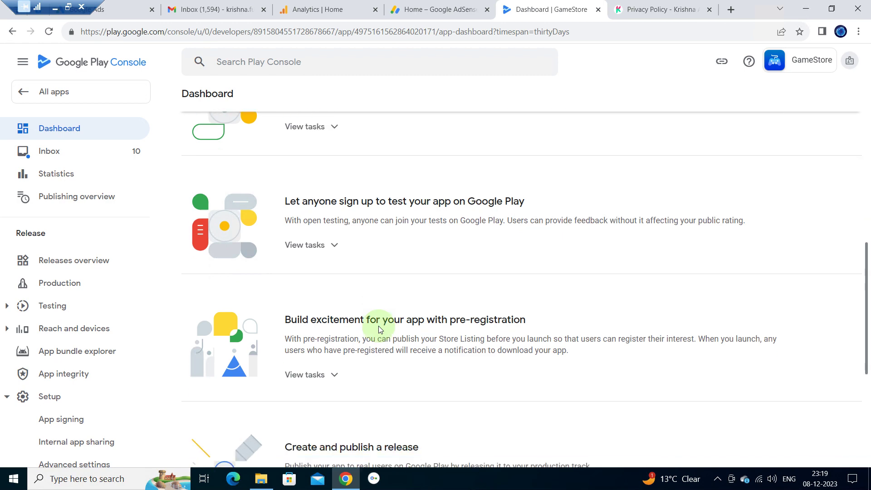
scroll(379, 327, down, 2)
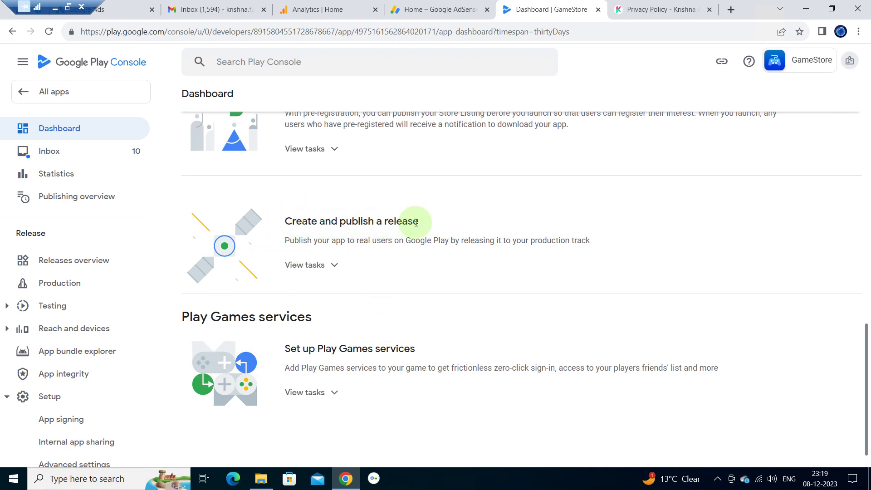
click(333, 268)
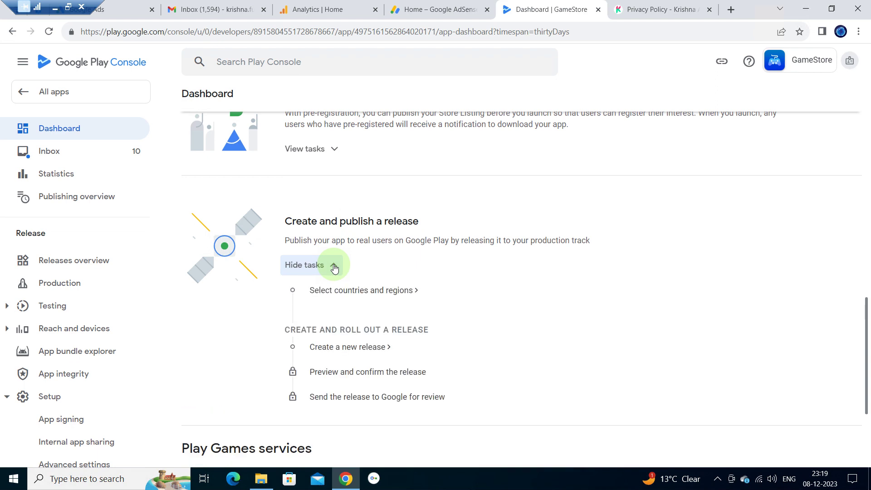
click(385, 293)
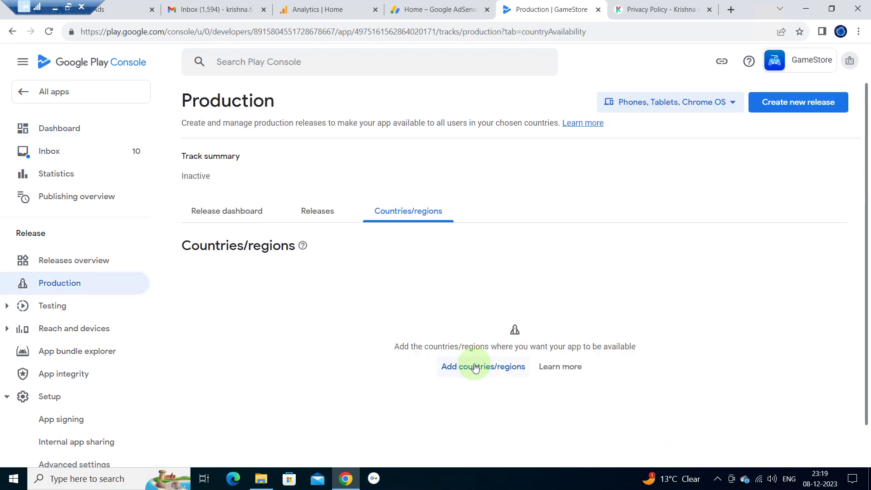
- Select all 177 countries/regions and save them as targeted for the Production track
click(479, 365)
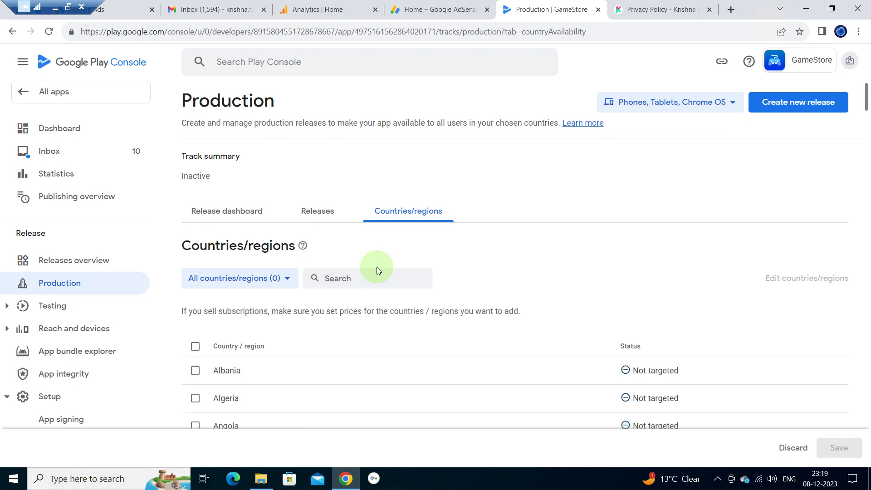
scroll(376, 267, down, 2)
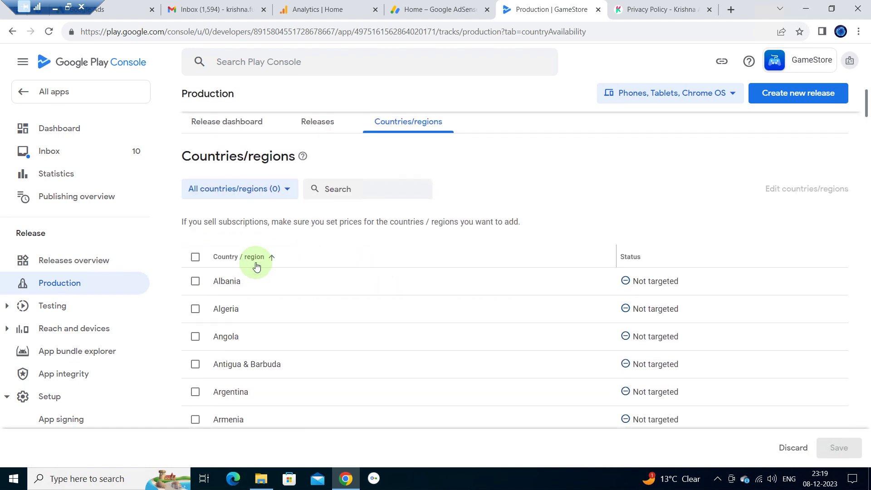
click(195, 309)
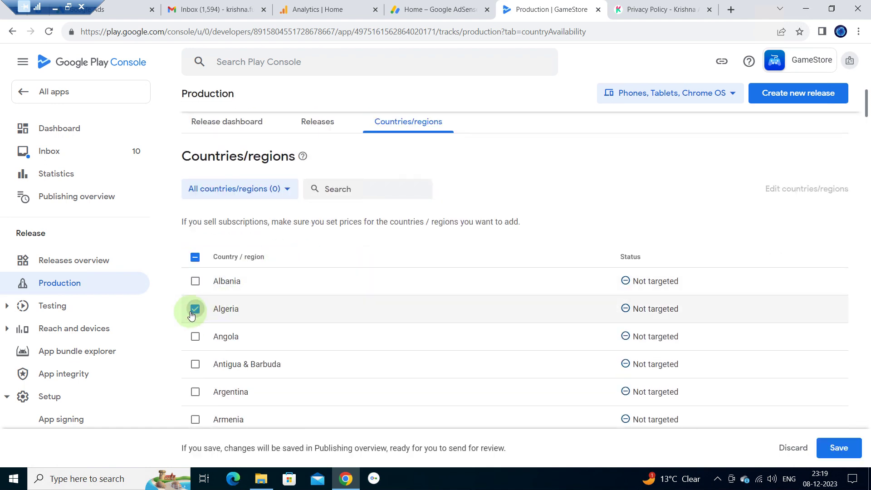
click(195, 337)
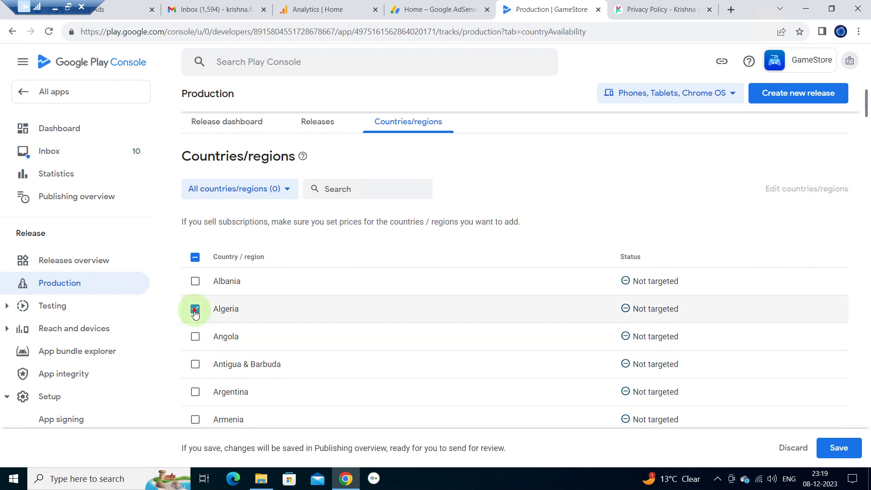
click(194, 309)
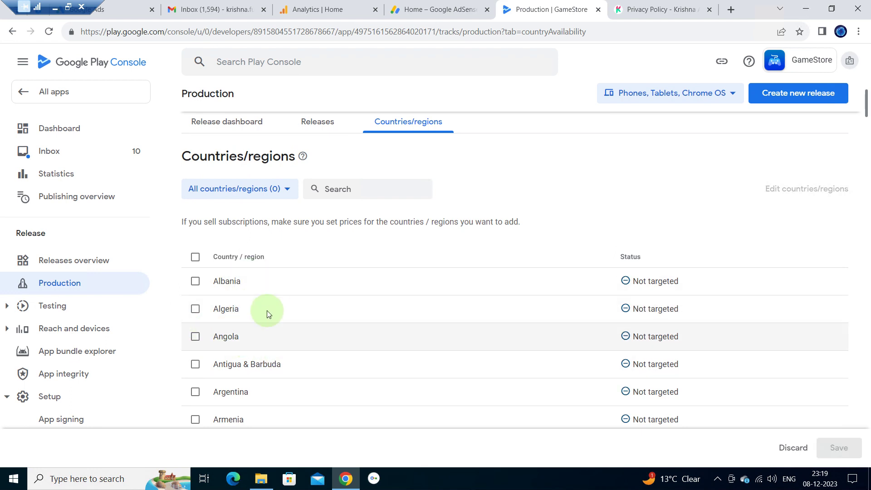
click(195, 258)
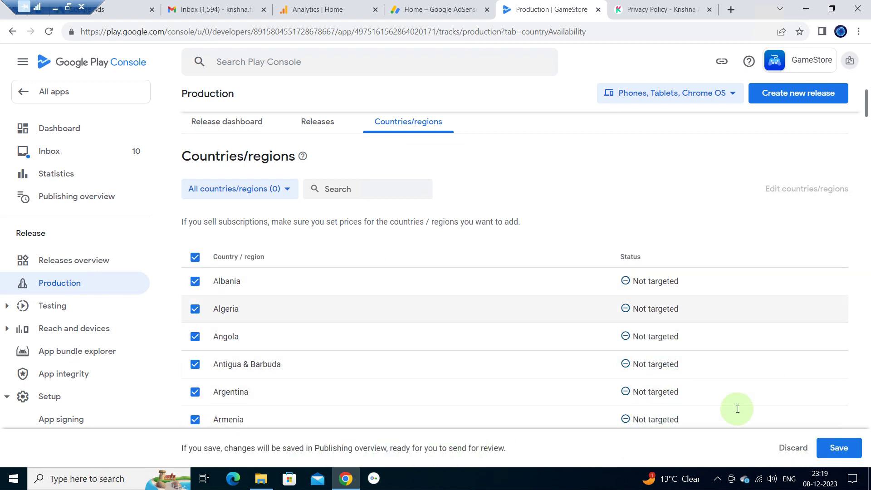
click(839, 454)
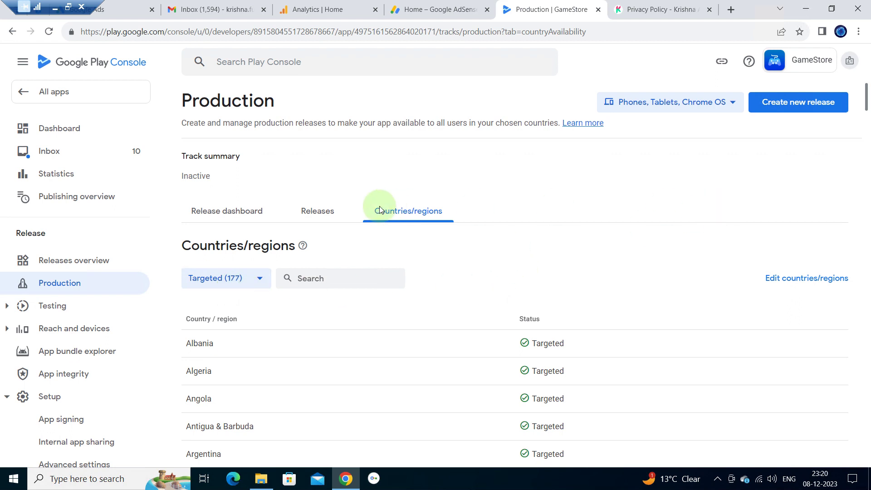
scroll(524, 259, down, 1)
scroll(524, 259, down, 4)
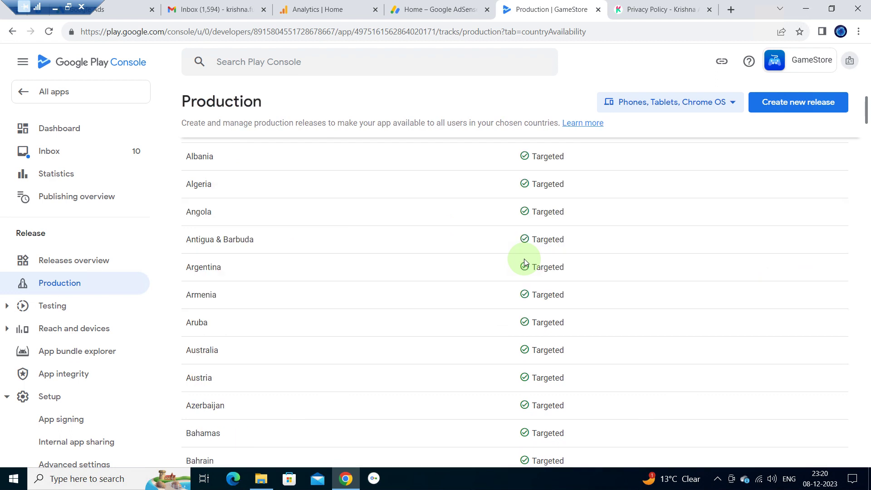
scroll(280, 194, up, 5)
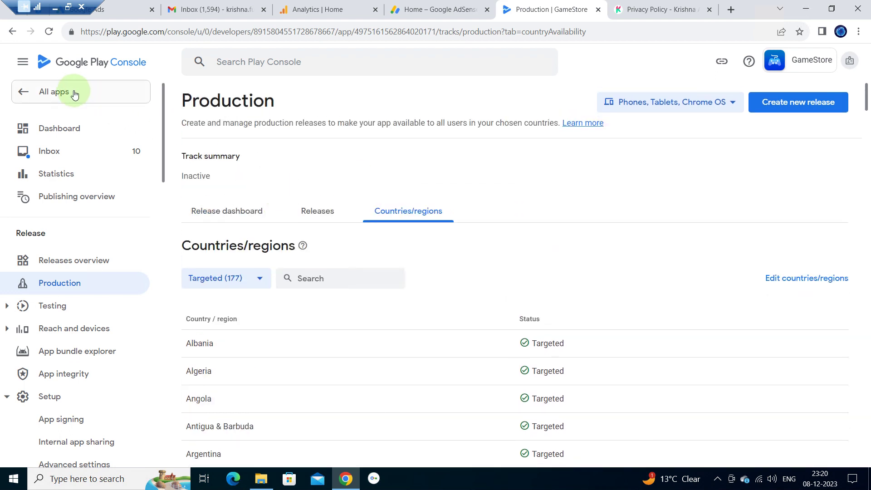
- Return to the GameStore dashboard and open the open testing track setup
click(12, 36)
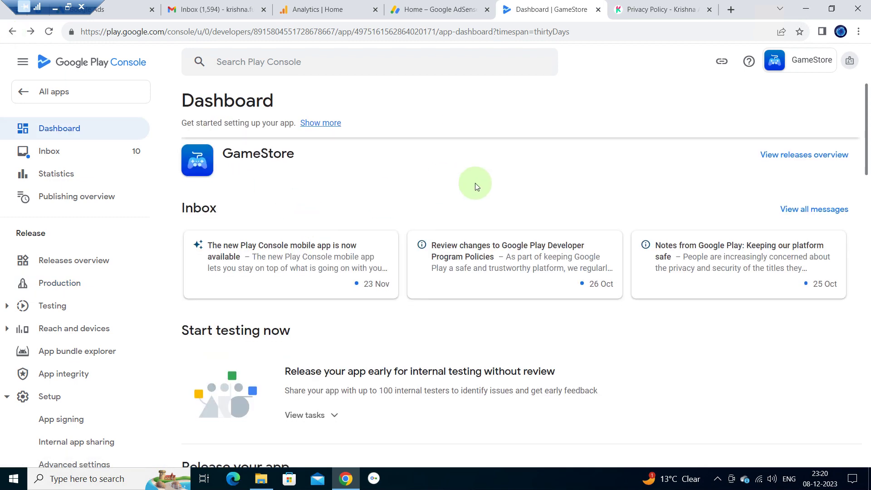
scroll(475, 183, down, 7)
scroll(475, 184, down, 4)
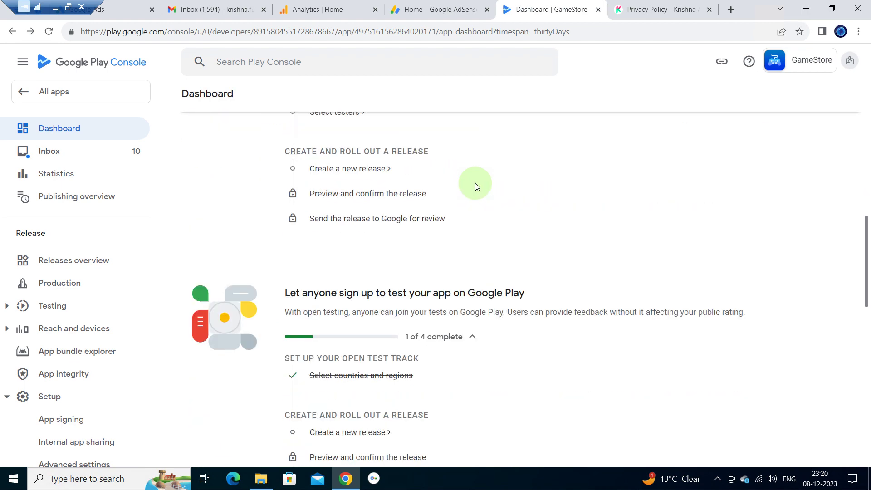
scroll(475, 183, down, 1)
scroll(475, 183, down, 2)
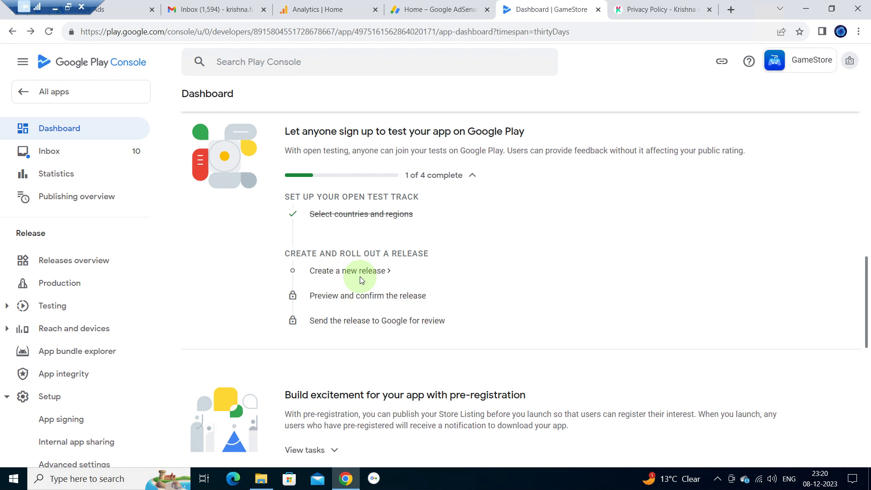
click(345, 272)
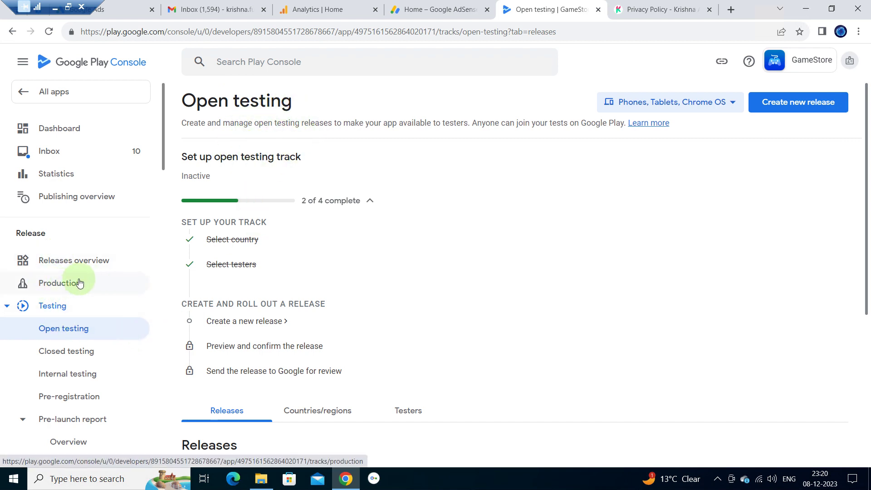
- Reopen GameStore's dashboard from the All apps list
click(58, 91)
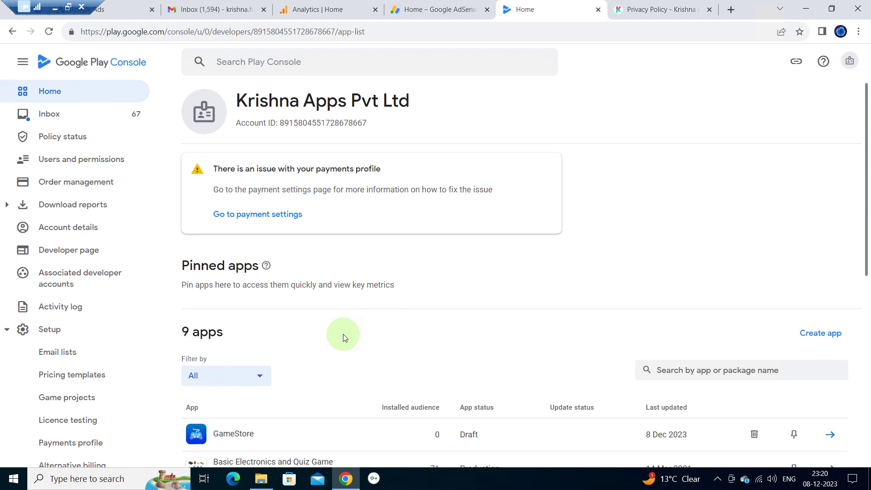
scroll(343, 333, down, 1)
scroll(343, 336, down, 2)
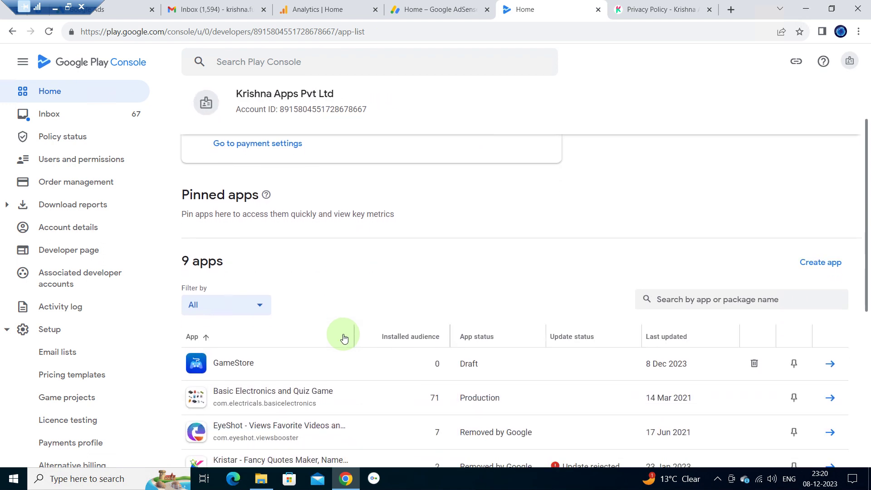
click(261, 365)
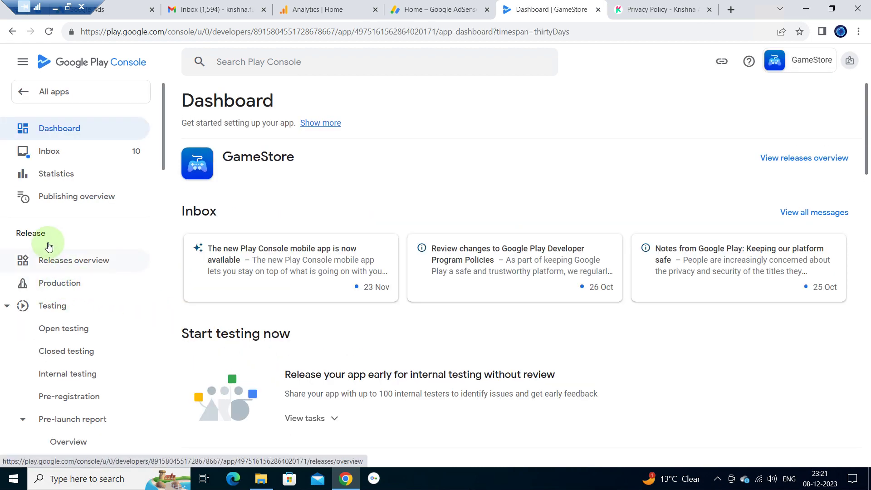
- Open the Production track and create a new production release
click(88, 285)
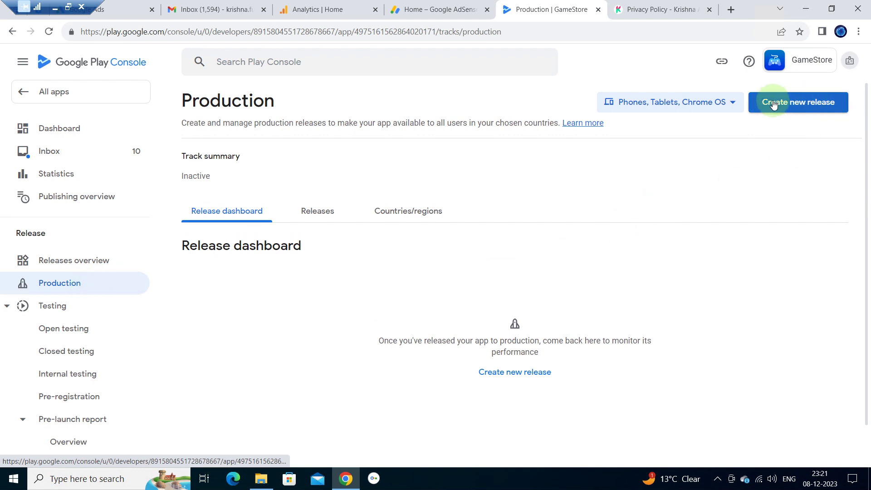
click(520, 376)
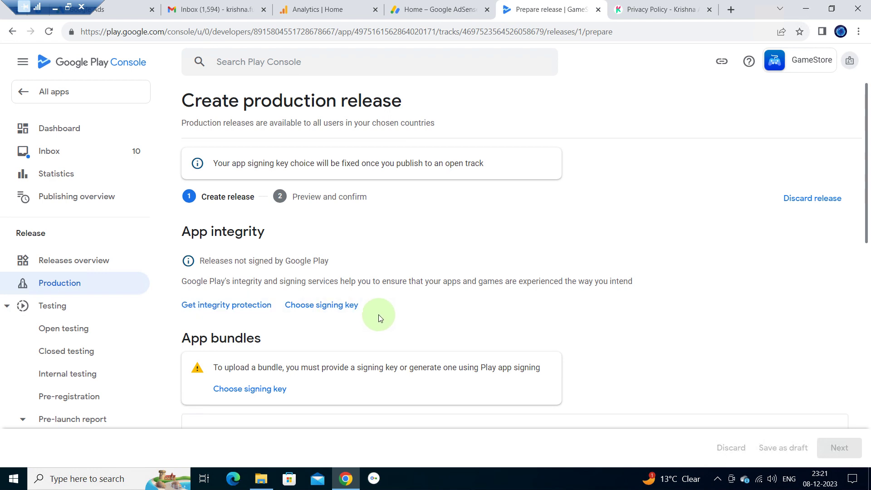
scroll(378, 314, down, 1)
scroll(378, 315, down, 1)
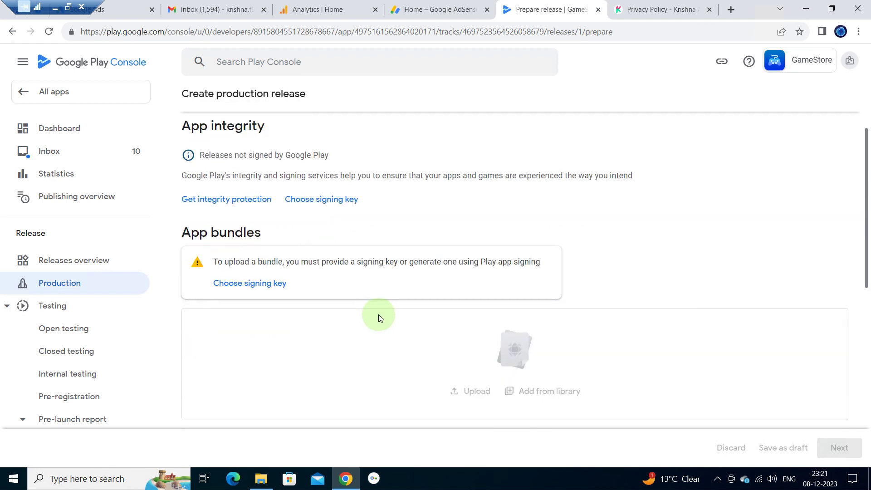
scroll(378, 314, down, 3)
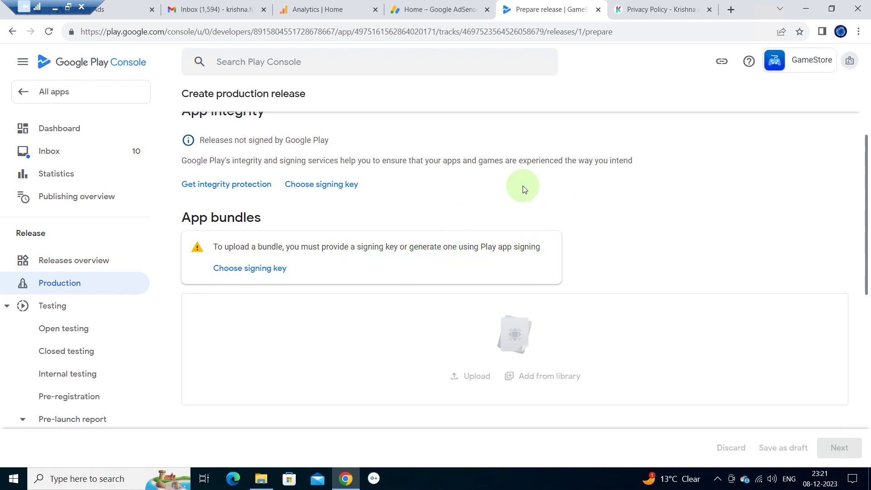
scroll(523, 186, down, 2)
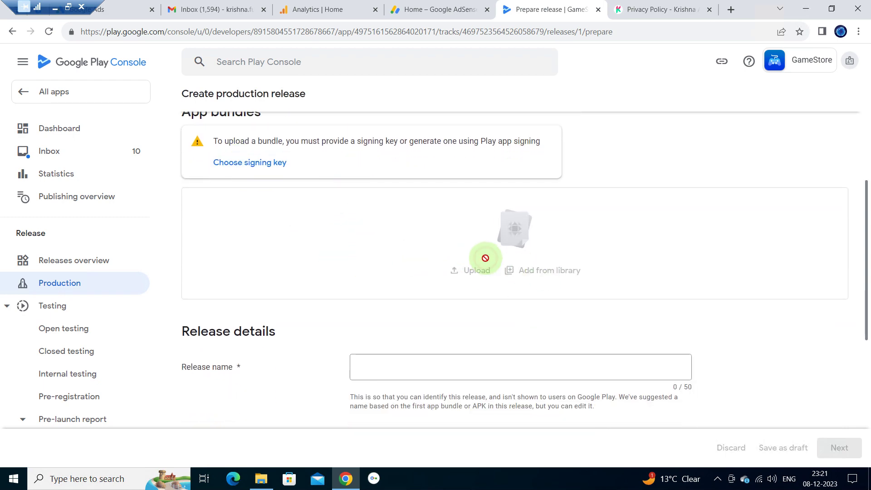
scroll(486, 257, up, 5)
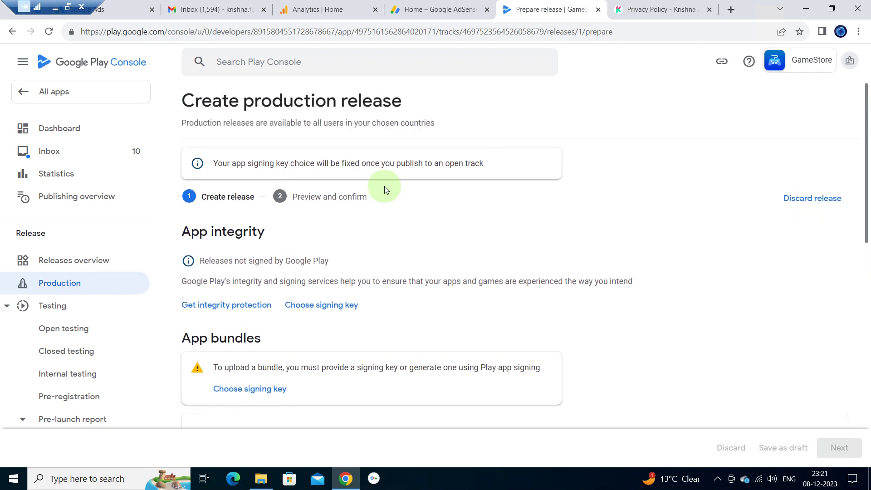
scroll(222, 362, down, 1)
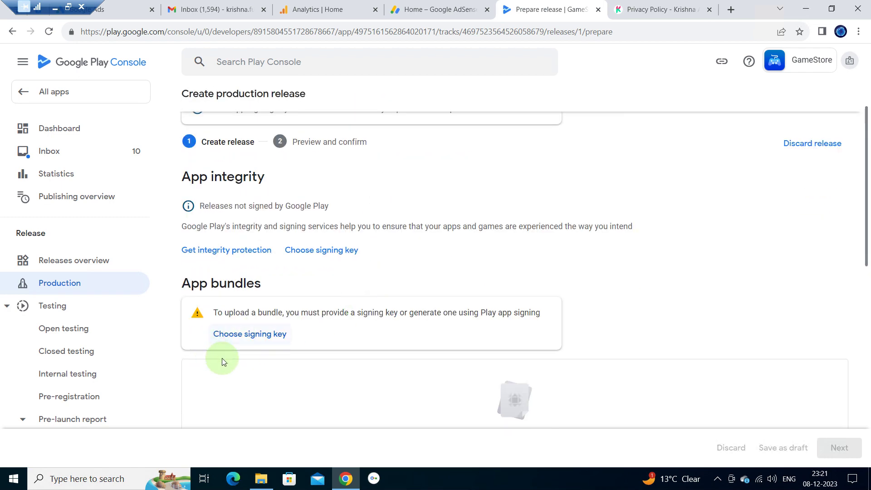
- Choose 'Use Google-generated key' as GameStore's app signing key
click(263, 336)
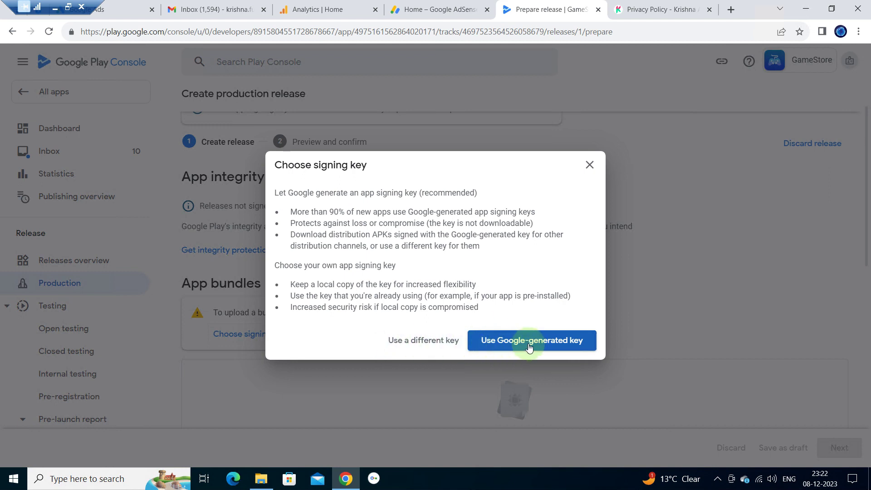
click(544, 344)
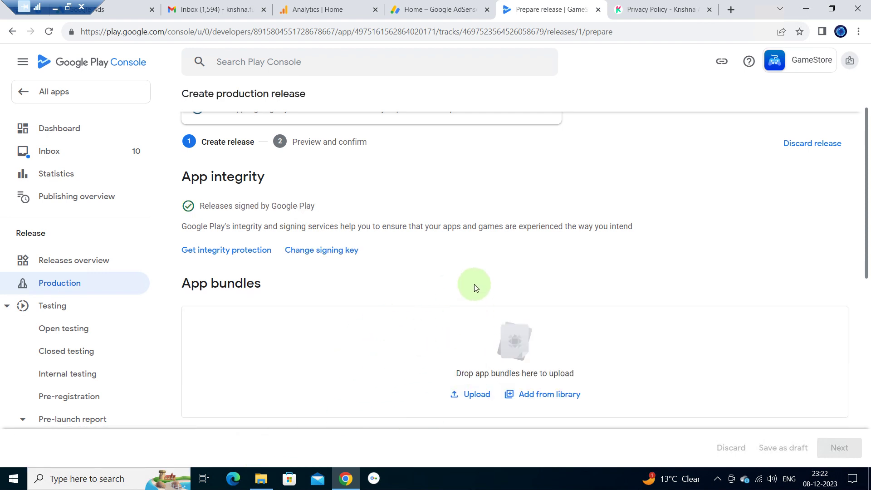
scroll(474, 284, down, 2)
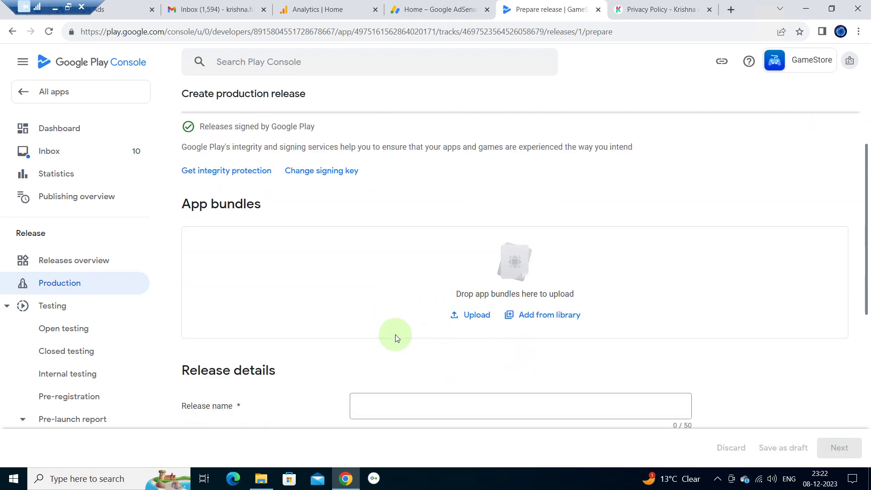
- Upload app-release.aab as the production release's app bundle, version 1 (1.0), target SDK 34
click(484, 315)
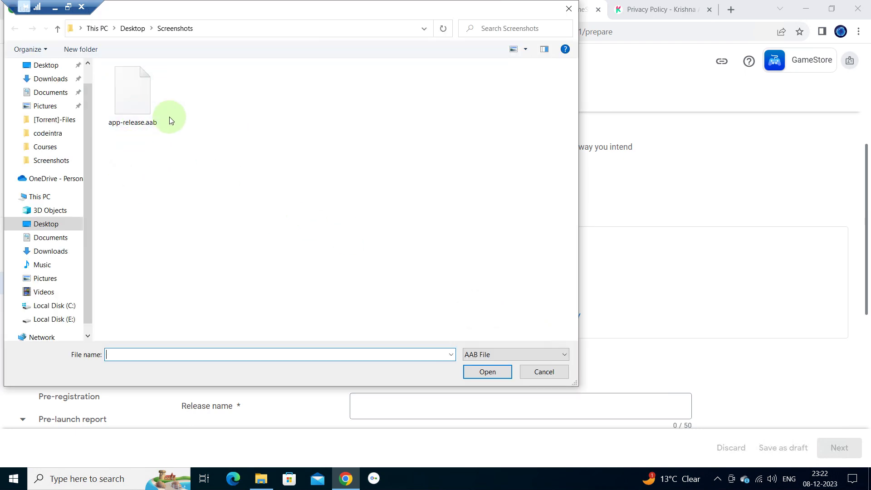
double_click(137, 93)
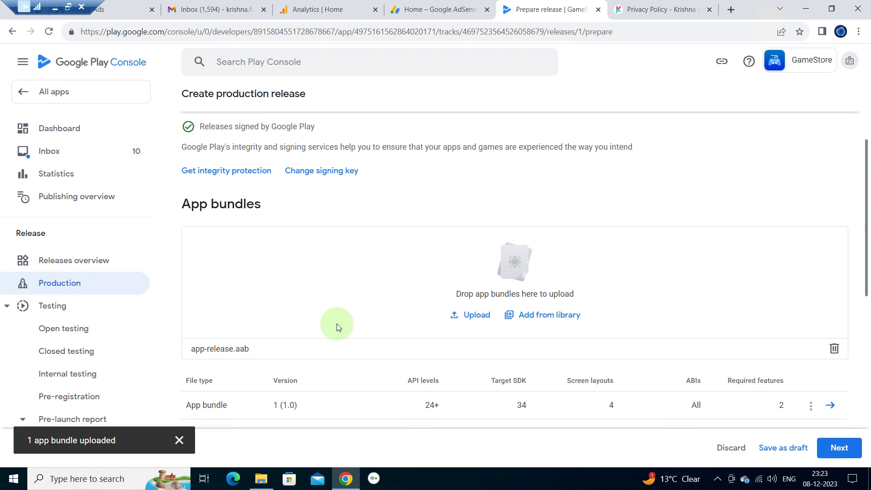
scroll(346, 358, down, 1)
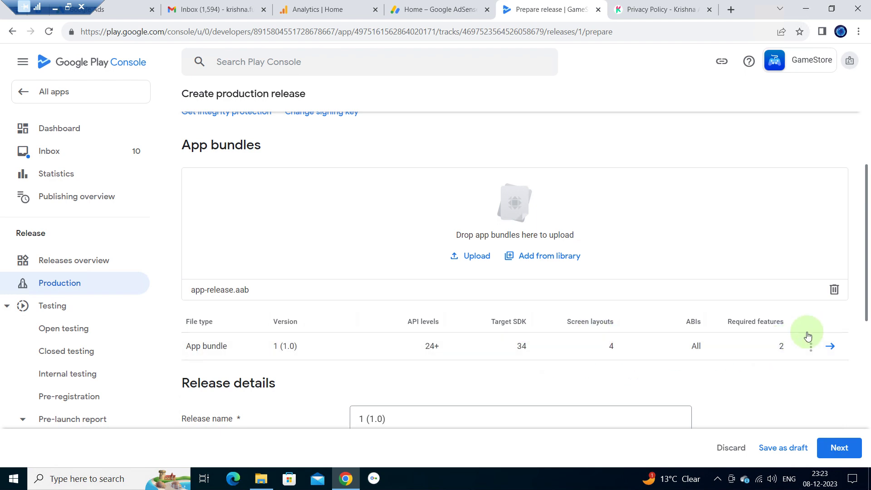
scroll(657, 376, down, 3)
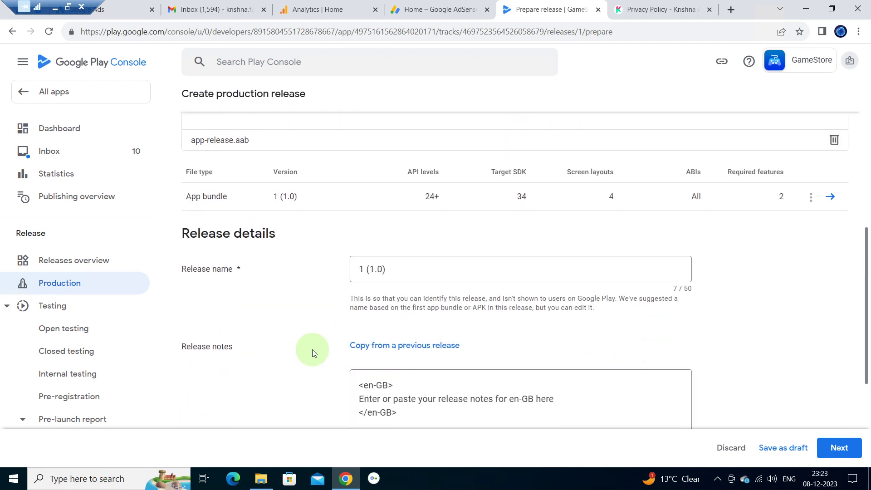
- Replace the en-GB release notes with 'Version 1st Released' and continue to Preview and confirm
scroll(312, 352, down, 1)
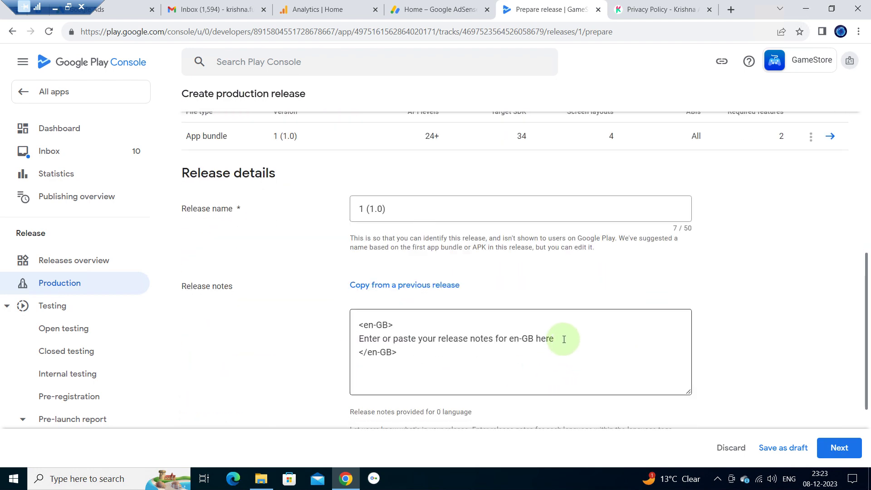
drag(564, 339, 330, 342)
key(BackSpace)
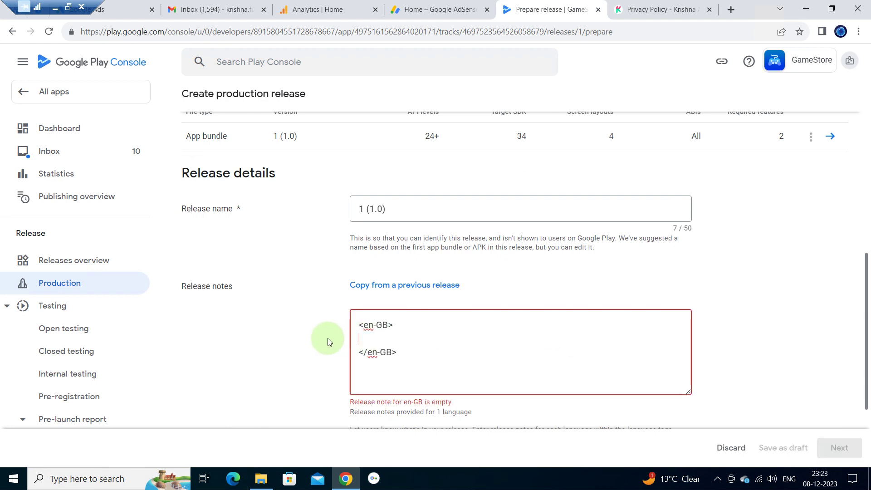
text(Version 2)
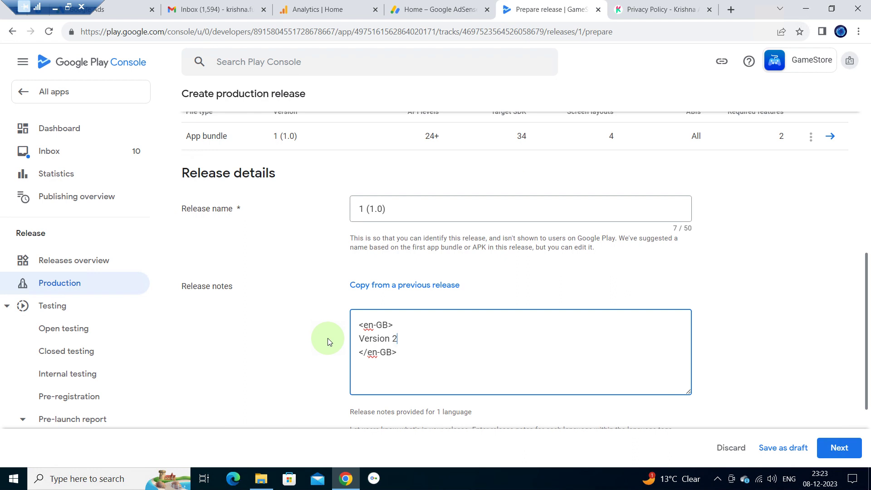
key(BackSpace)
text(1st Released)
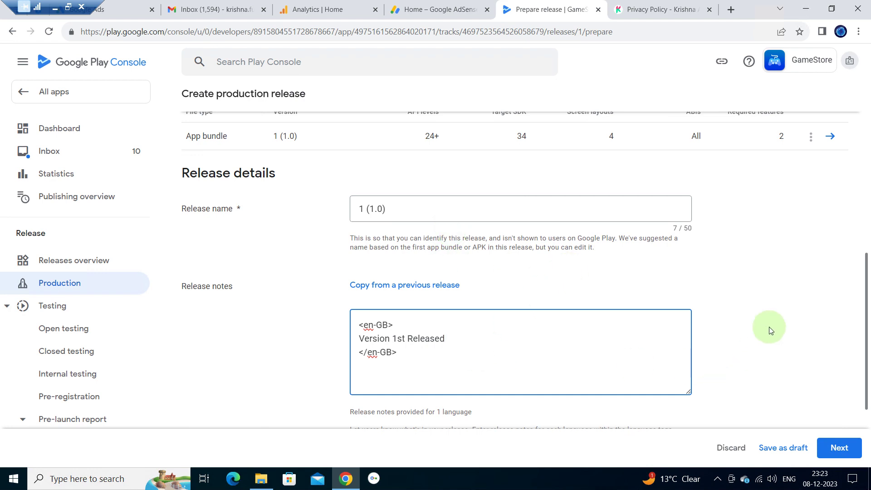
click(736, 340)
scroll(736, 340, down, 3)
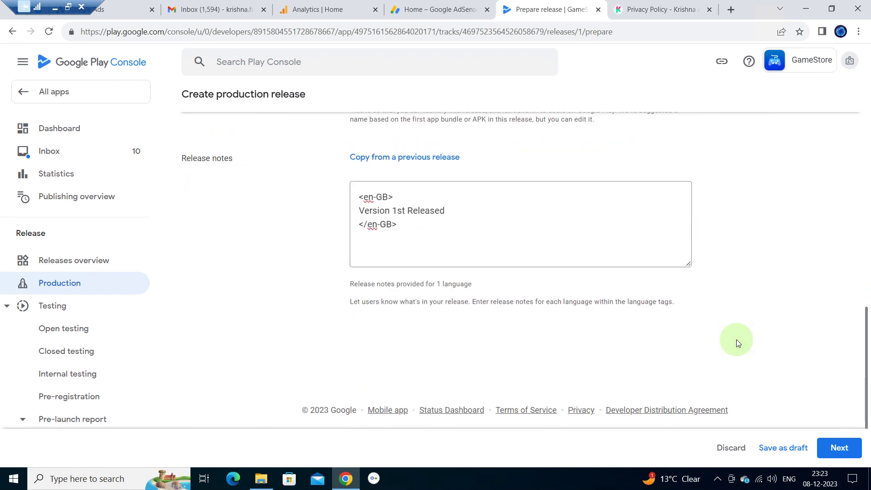
click(849, 448)
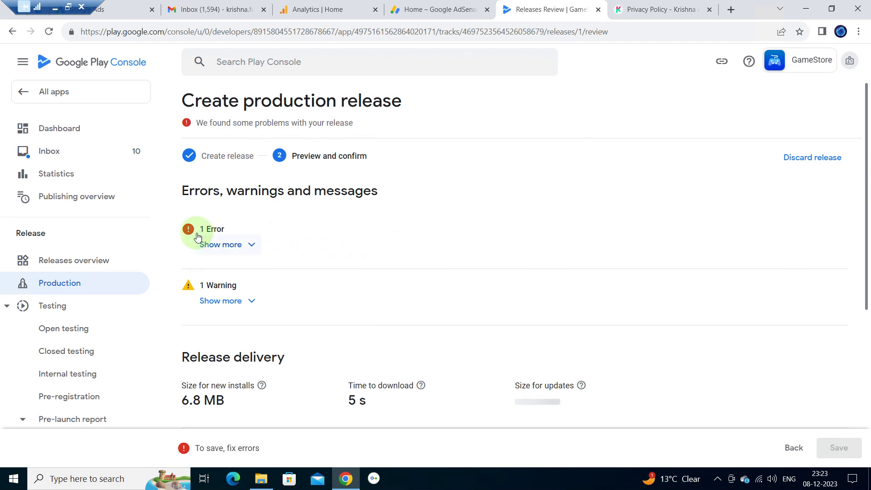
- Expand the single release error and follow its Complete declaration link for Advertising ID
click(253, 245)
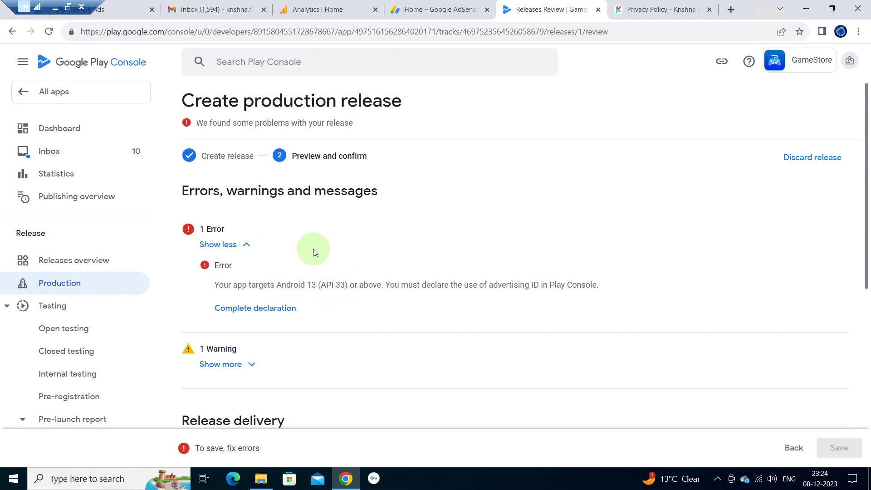
click(250, 312)
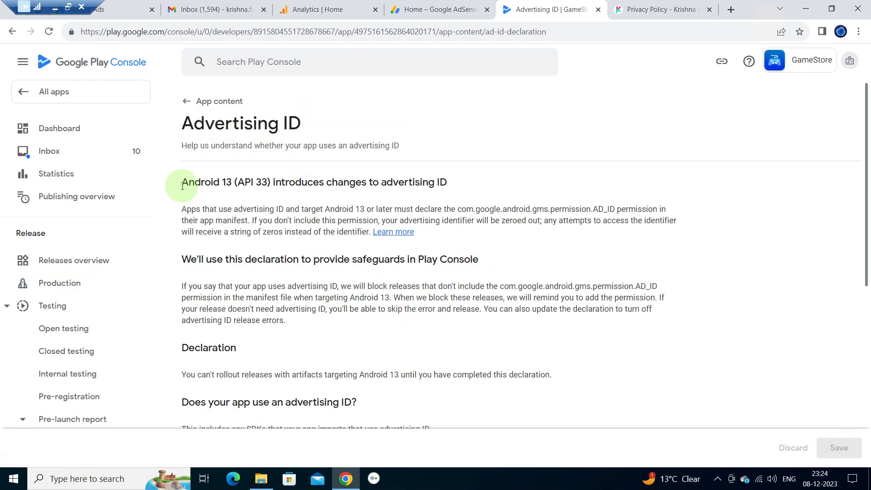
drag(182, 186, 488, 189)
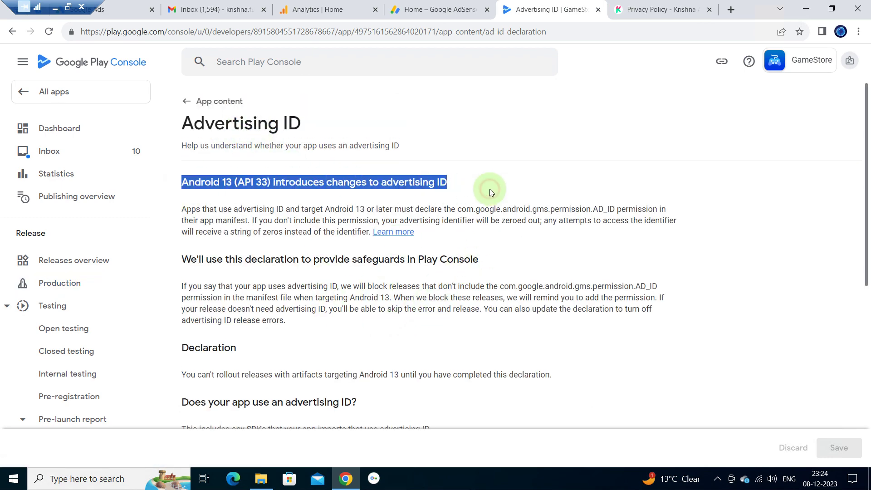
click(489, 189)
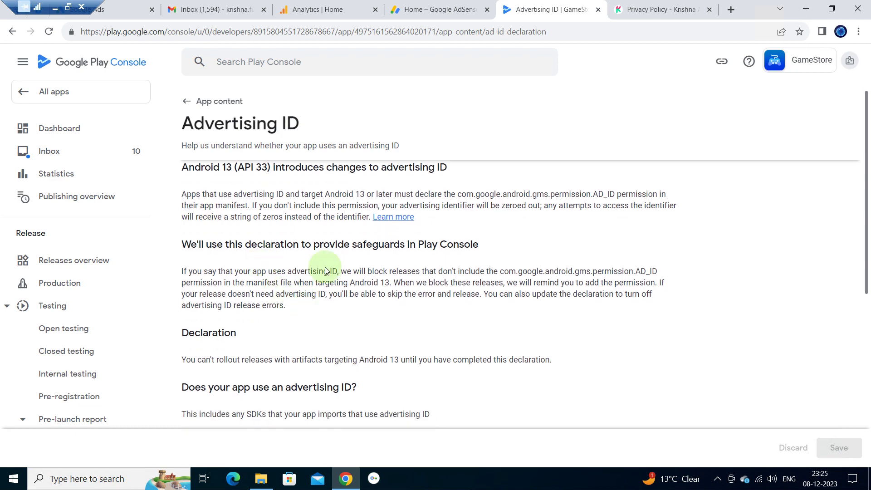
scroll(308, 245, down, 1)
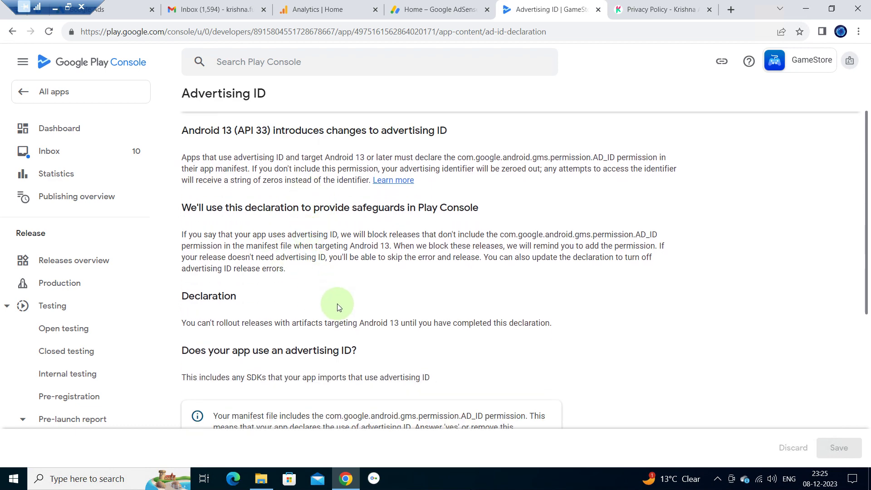
scroll(340, 277, down, 2)
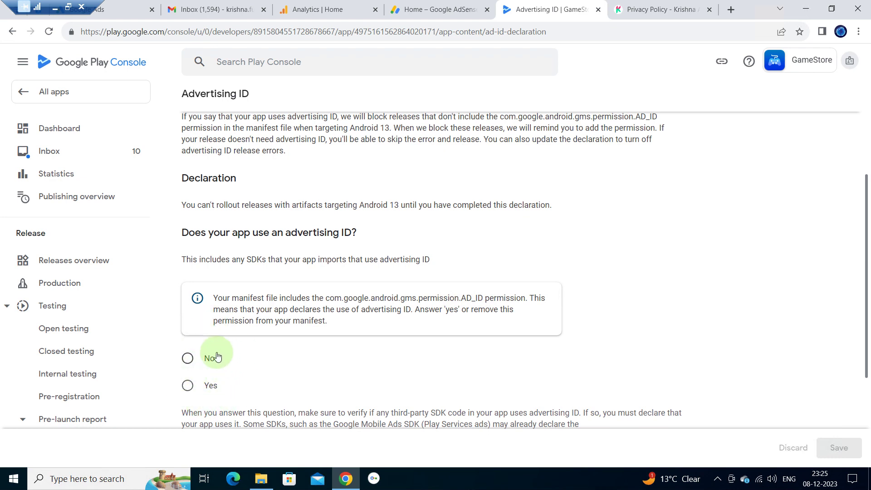
- Answer Yes to the app using an advertising ID (AD_ID permission)
click(188, 386)
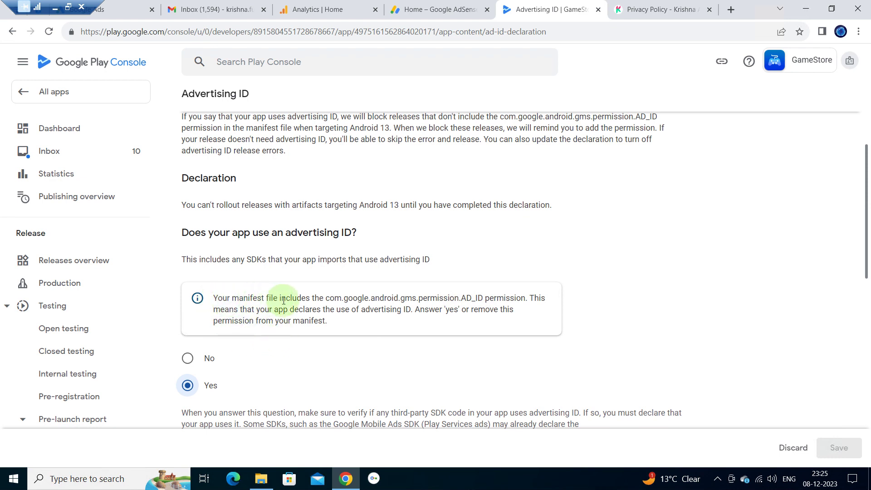
drag(326, 297, 484, 299)
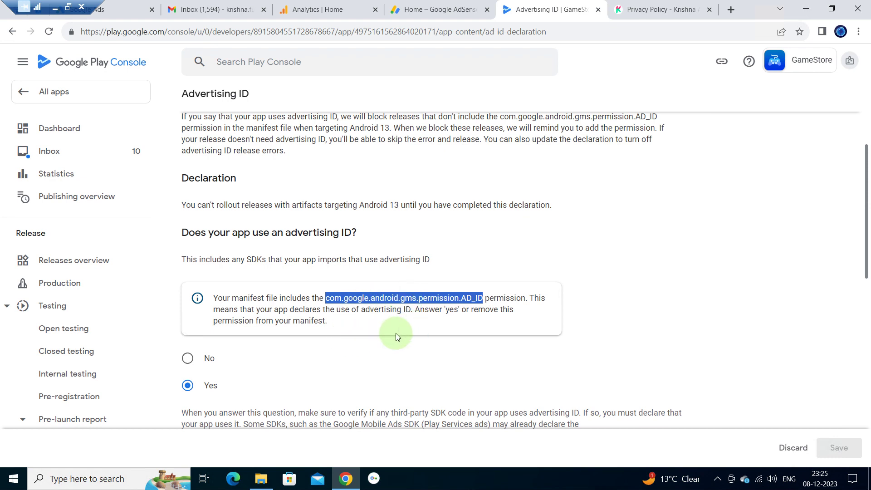
scroll(396, 333, down, 1)
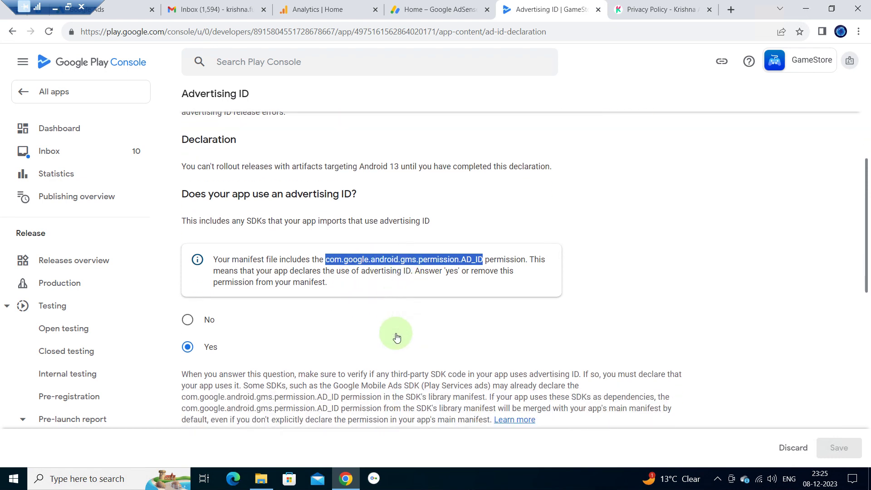
click(325, 327)
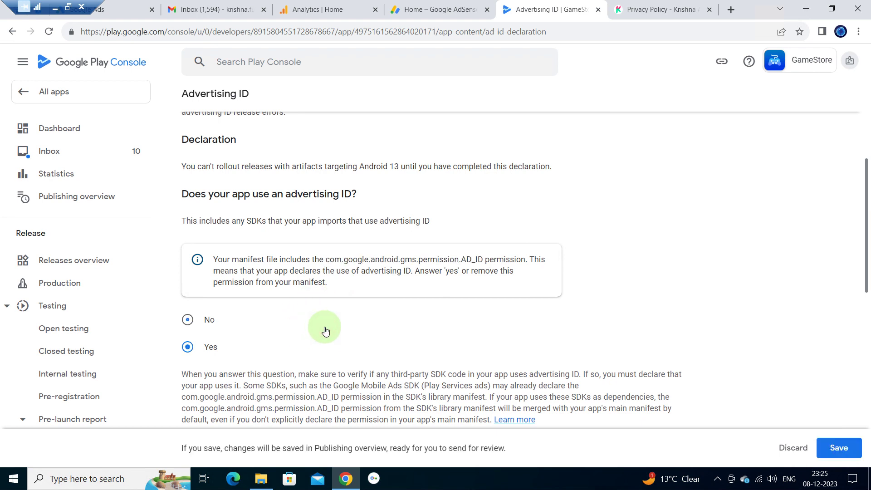
click(312, 360)
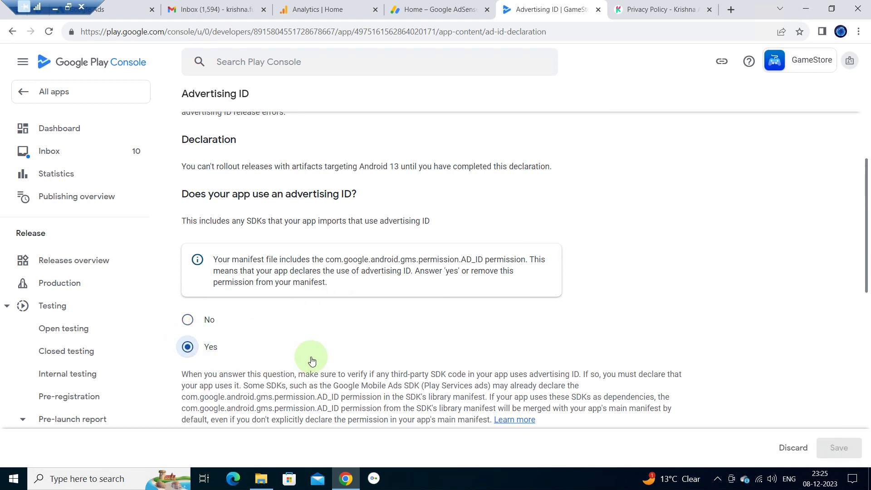
scroll(311, 358, down, 1)
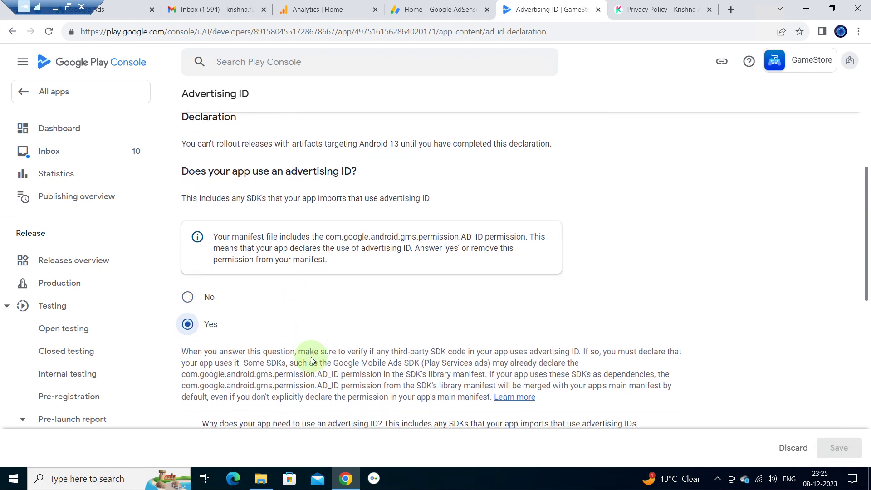
scroll(561, 379, down, 1)
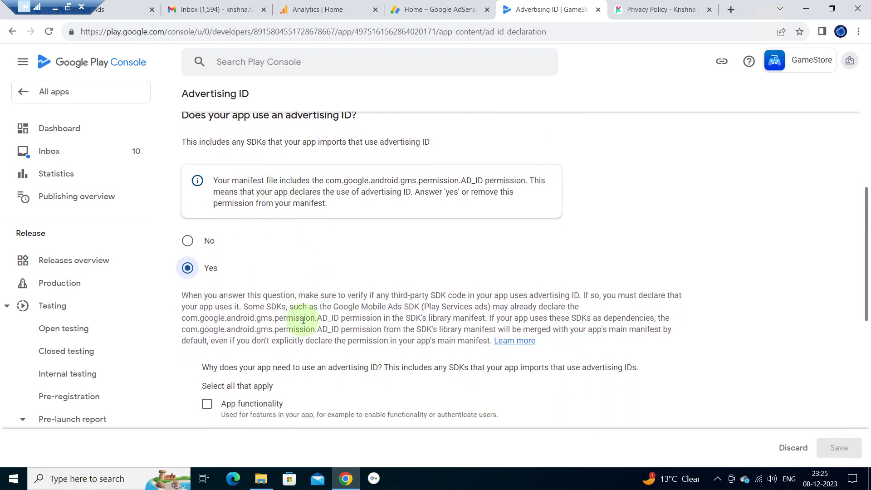
scroll(296, 338, down, 4)
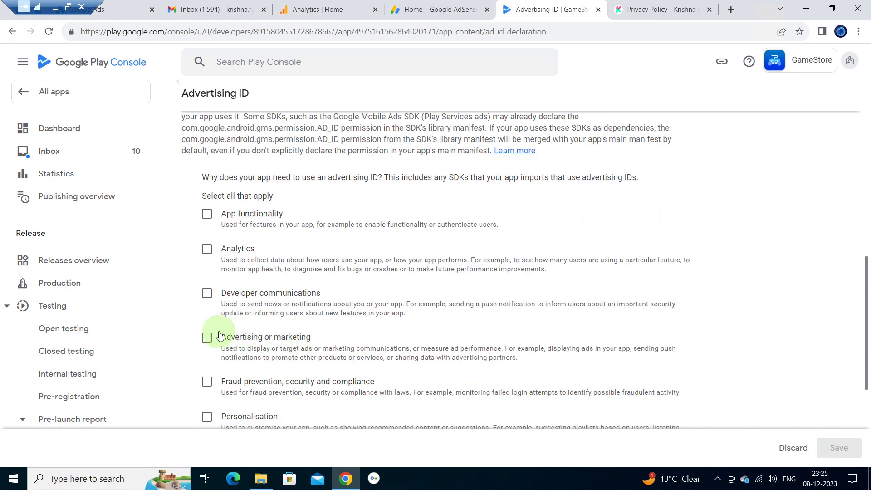
- Tick Advertising or marketing as the reason and save the declaration
click(208, 338)
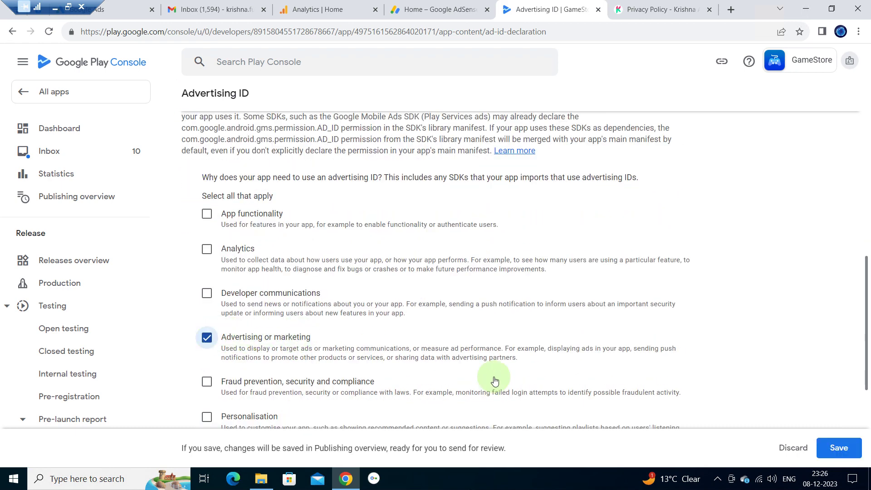
scroll(495, 380, down, 5)
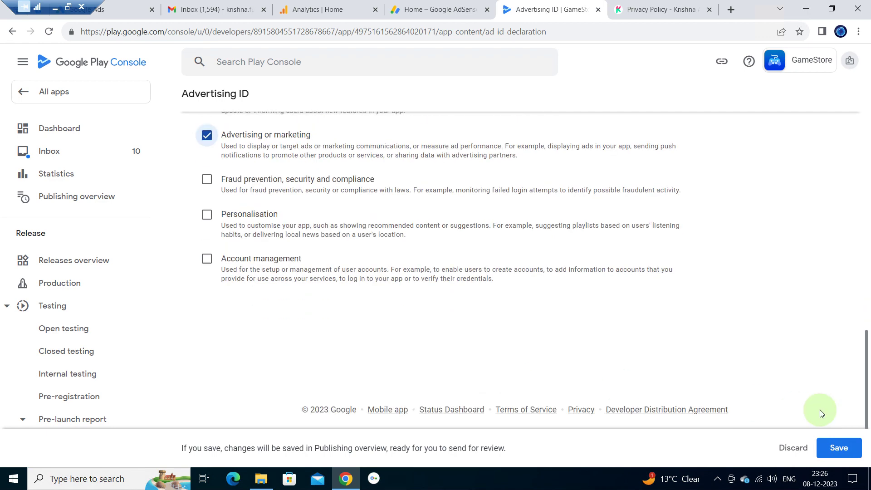
click(839, 447)
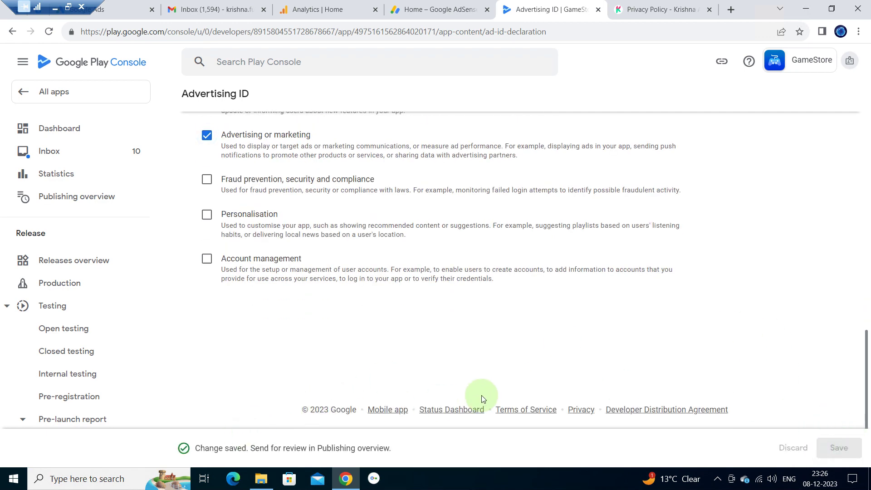
scroll(494, 293, up, 10)
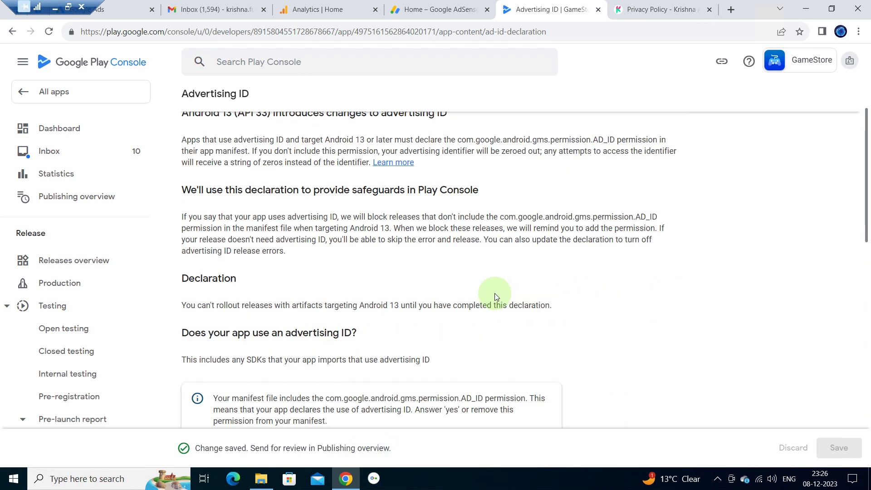
scroll(280, 175, up, 1)
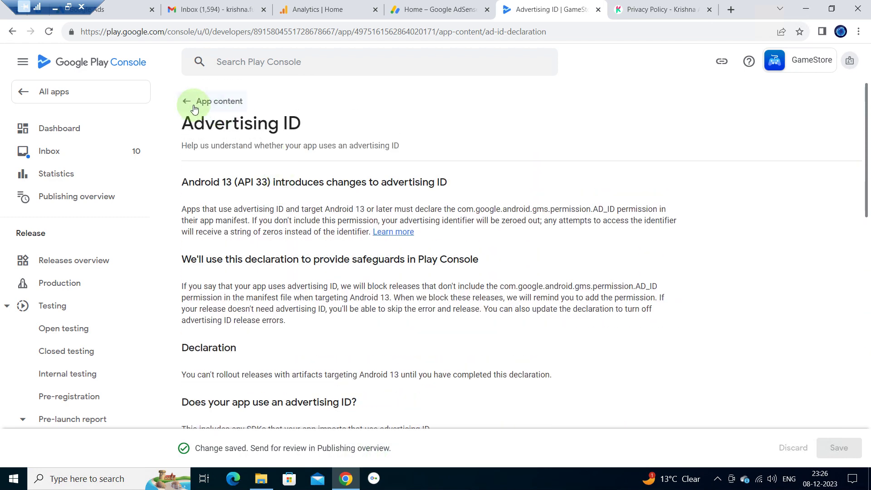
- Check that all 11 declarations appear under Actioned in App content, then go to Production
click(218, 101)
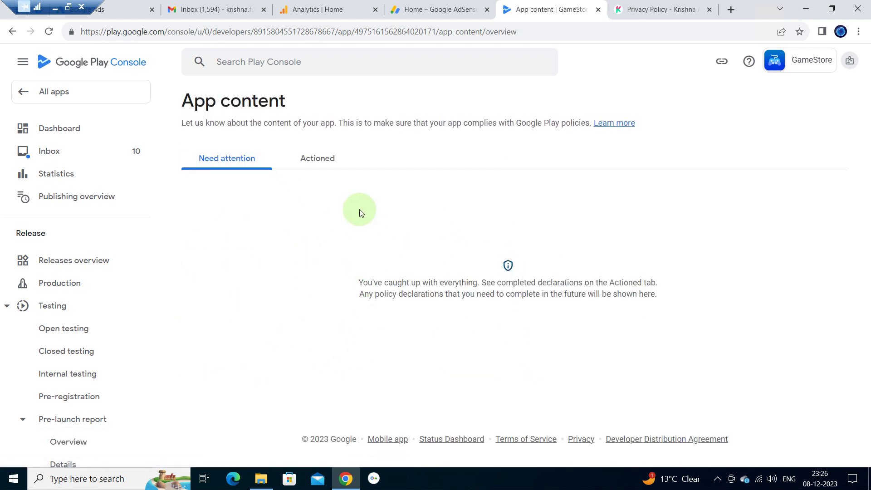
click(311, 158)
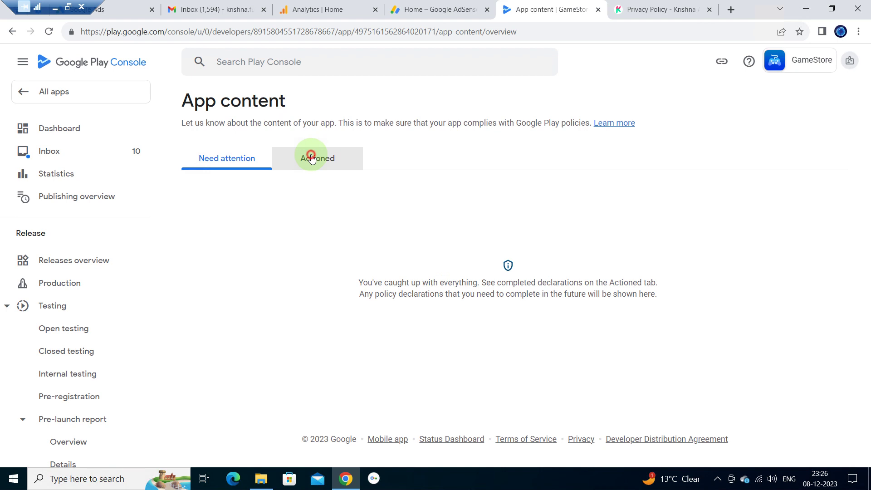
click(241, 157)
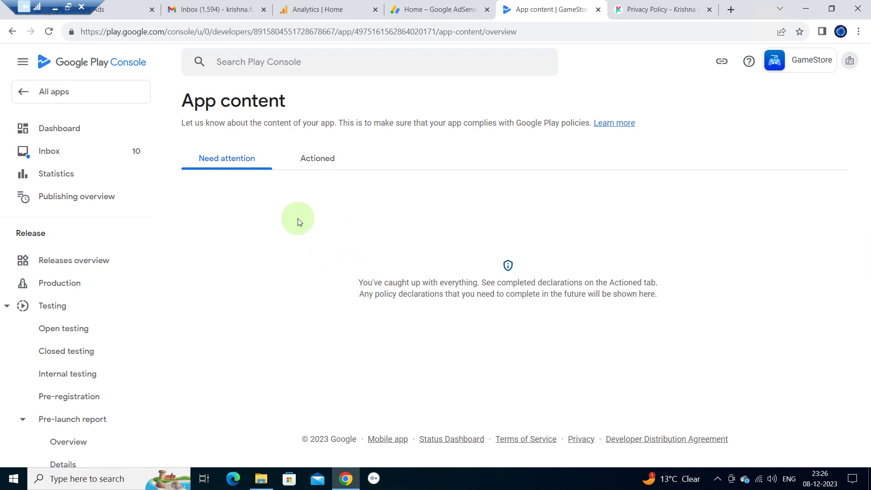
click(325, 159)
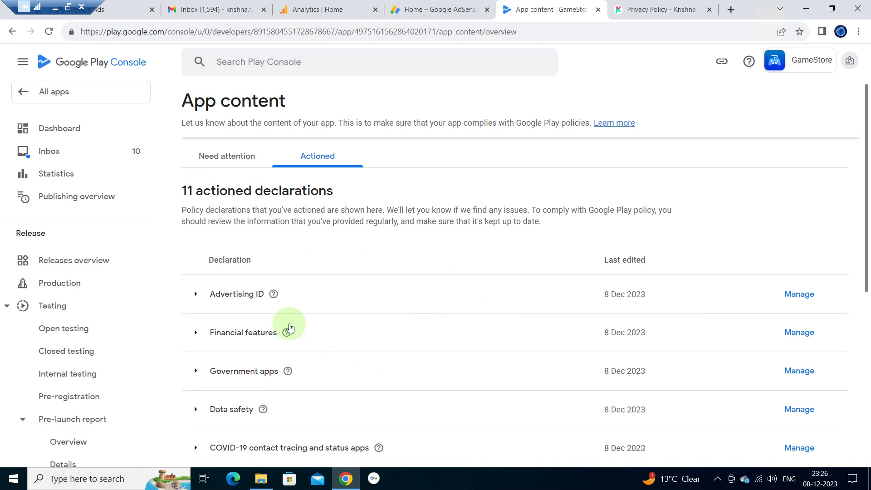
scroll(289, 323, down, 2)
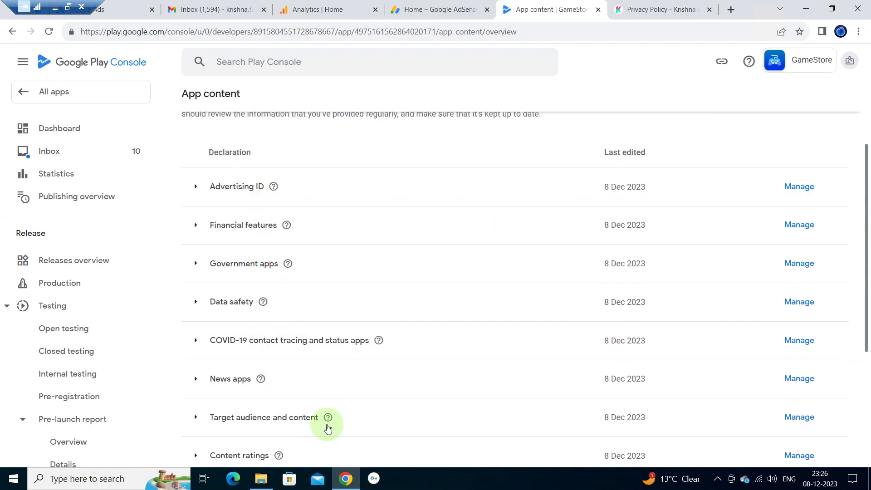
scroll(333, 430, down, 3)
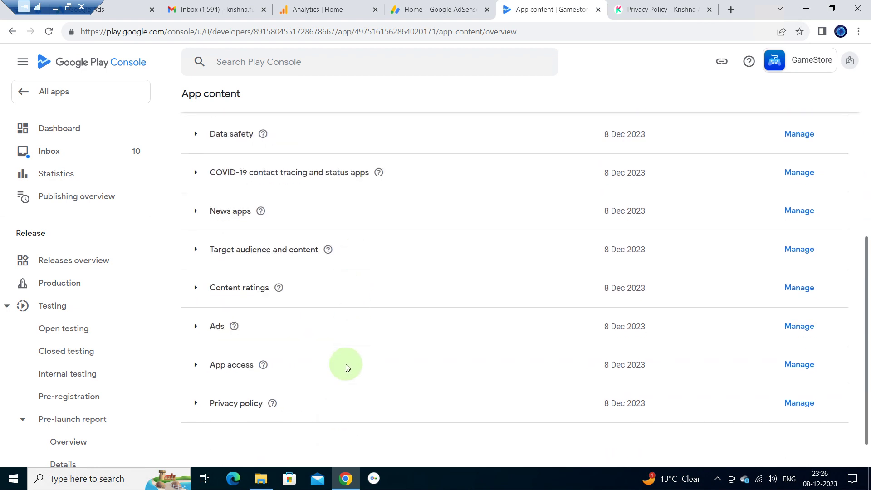
scroll(346, 364, up, 6)
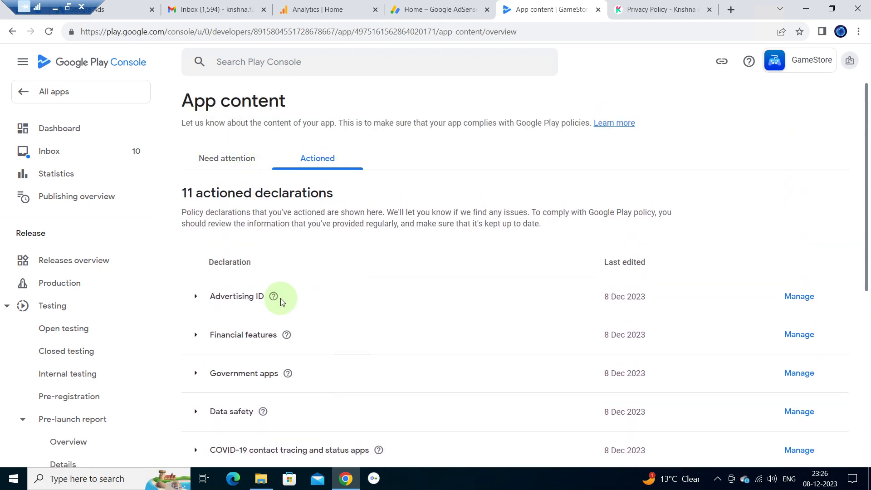
click(71, 285)
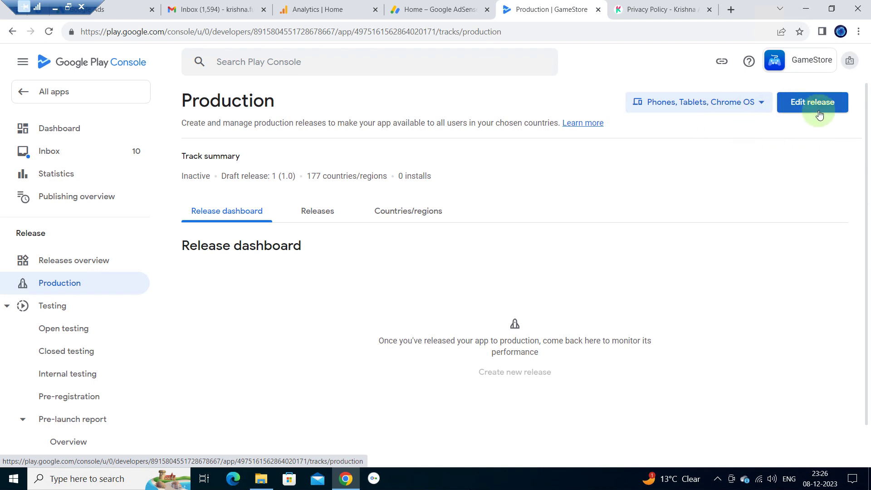
- Resume editing draft release 1 (1.0) and move on to its preview
click(805, 106)
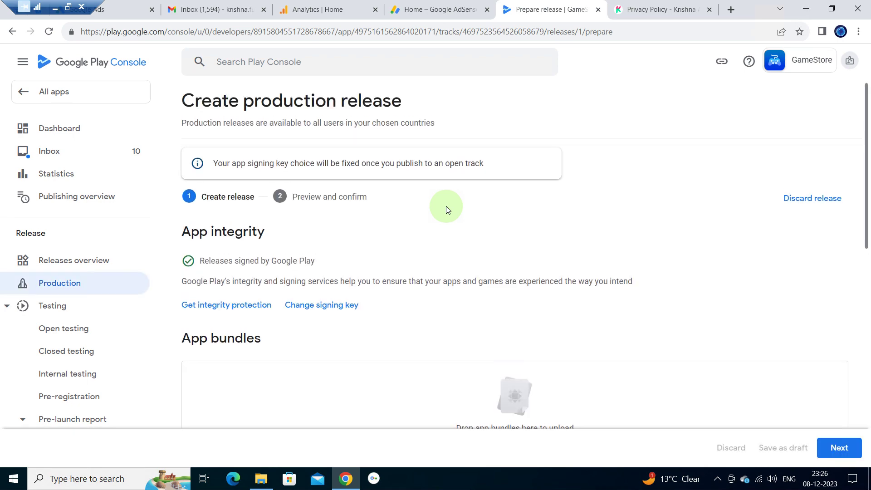
scroll(446, 206, down, 3)
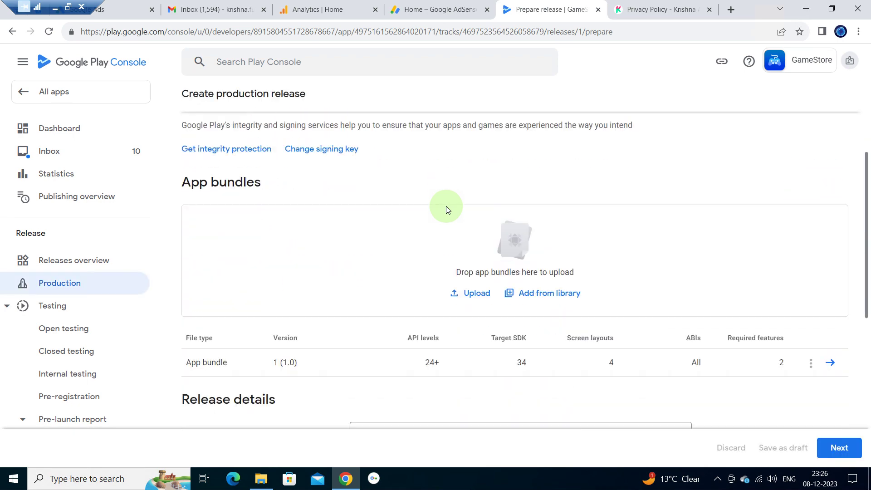
scroll(445, 206, down, 6)
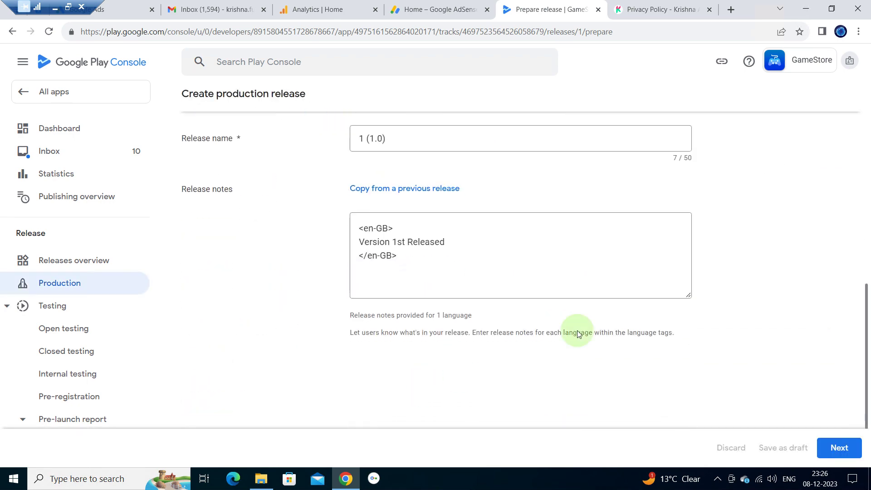
click(840, 448)
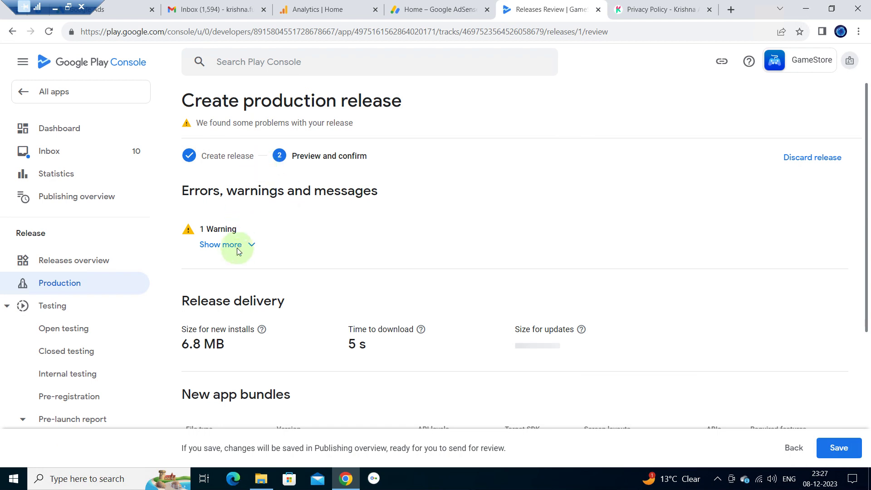
- Read the deobfuscation file warning, review the preview, and save the release
click(250, 245)
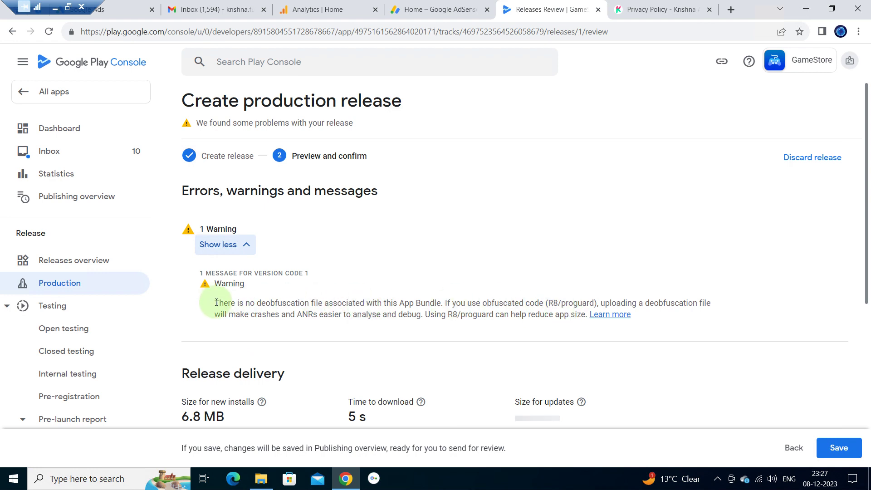
drag(214, 303, 575, 313)
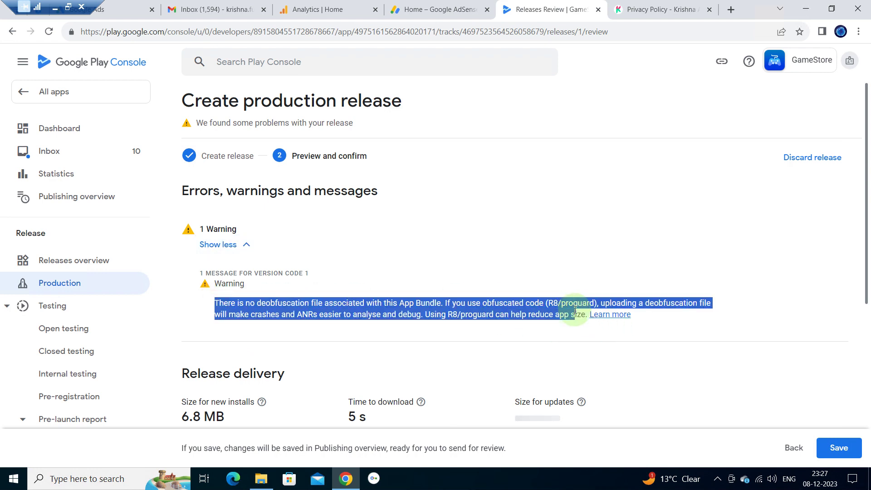
click(279, 257)
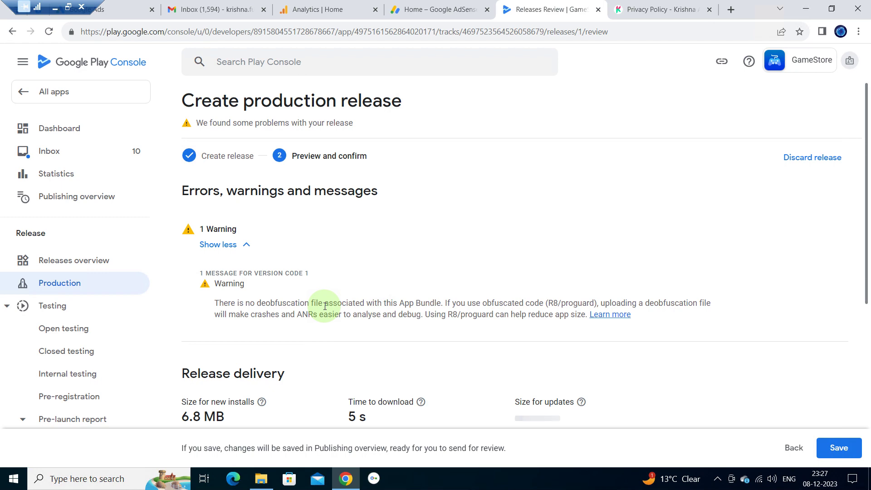
scroll(241, 320, down, 1)
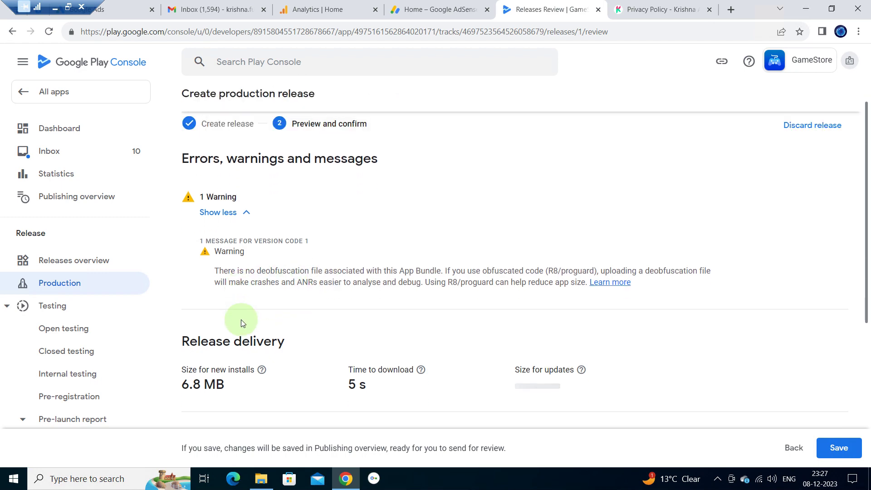
scroll(241, 319, down, 3)
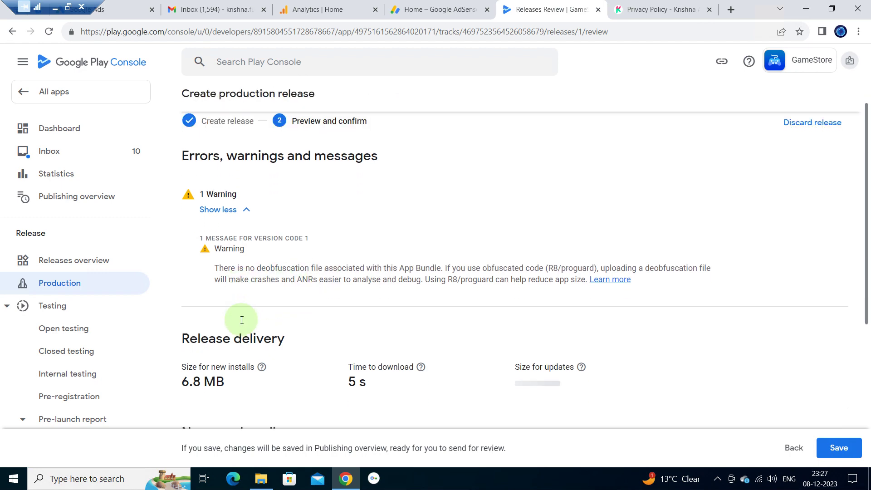
scroll(287, 308, down, 3)
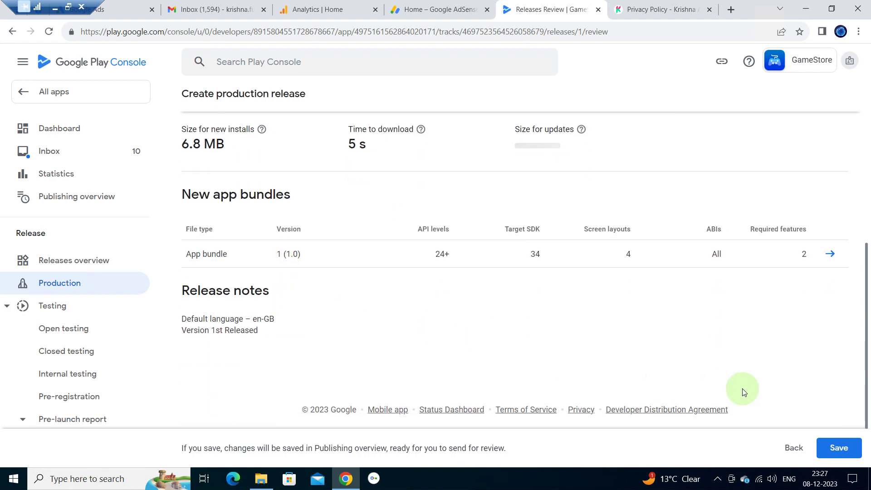
click(838, 449)
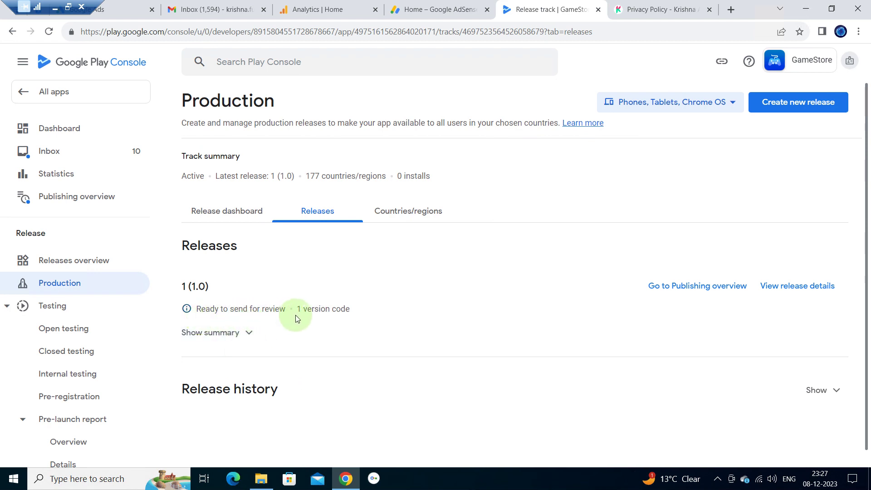
- Expand the release 1 (1.0) summary, then go to Publishing overview
click(248, 334)
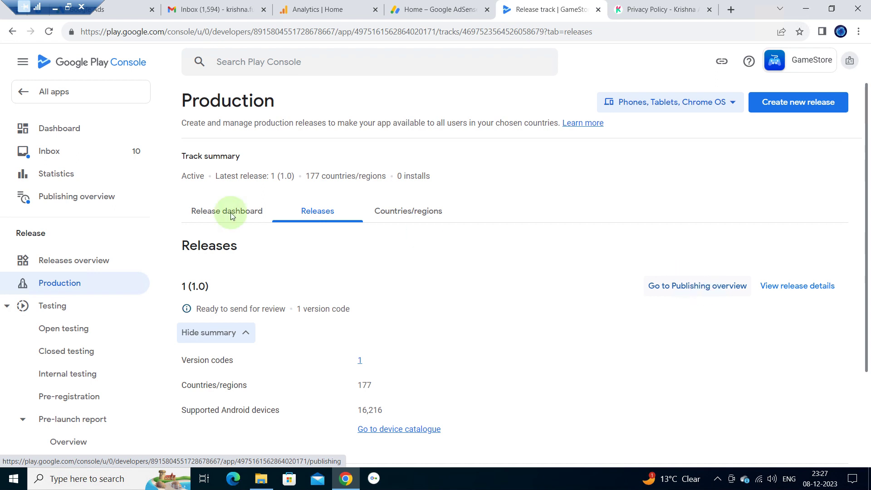
click(52, 200)
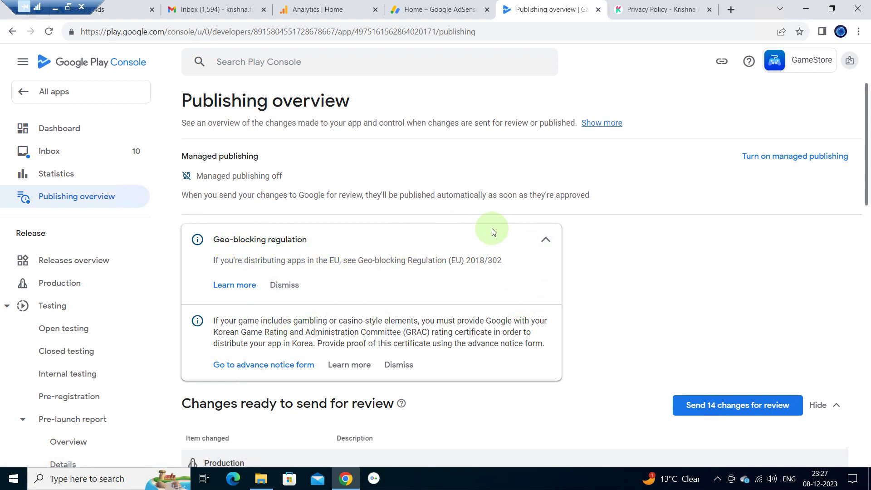
- Send the 14 pending changes for review and confirm in the dialog
scroll(479, 331, down, 5)
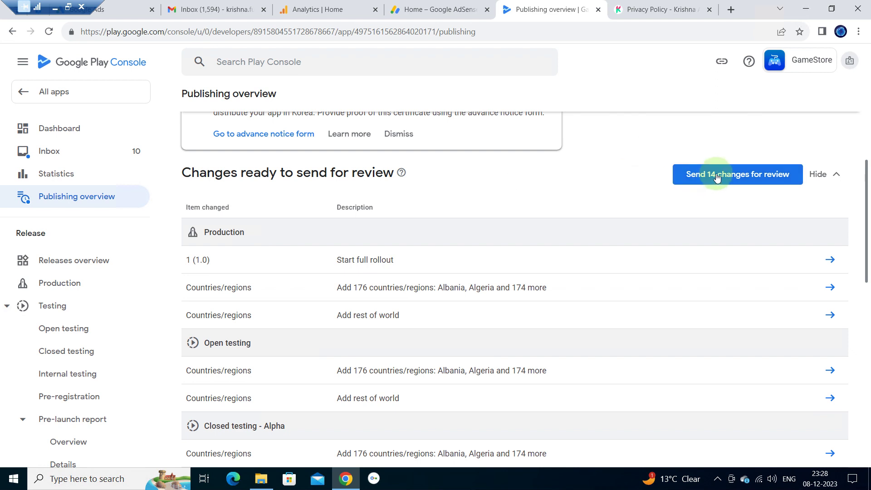
click(693, 180)
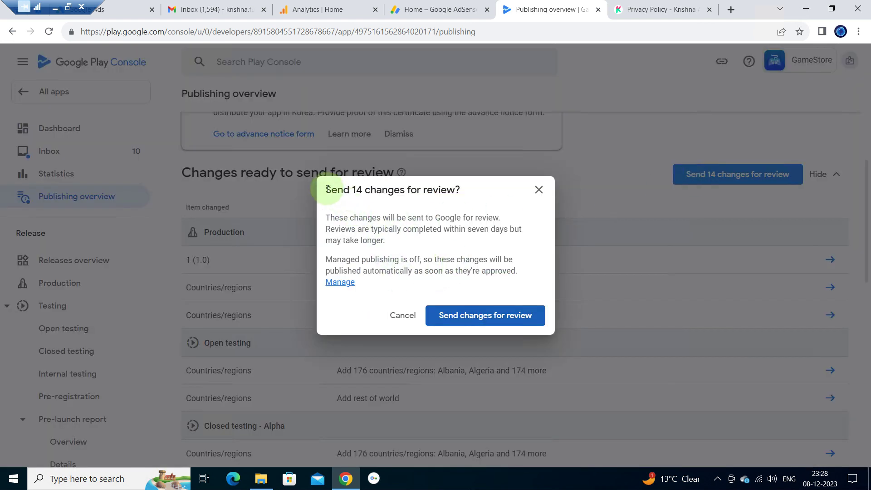
triple_click(473, 199)
click(473, 199)
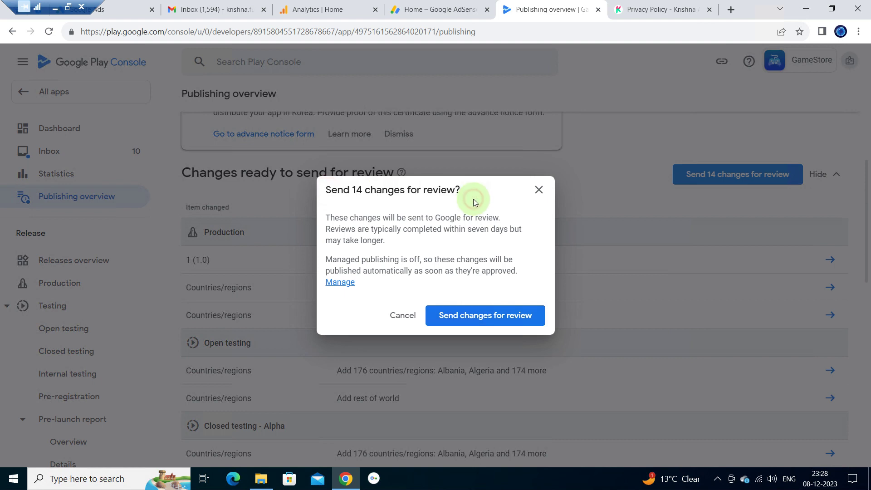
click(485, 315)
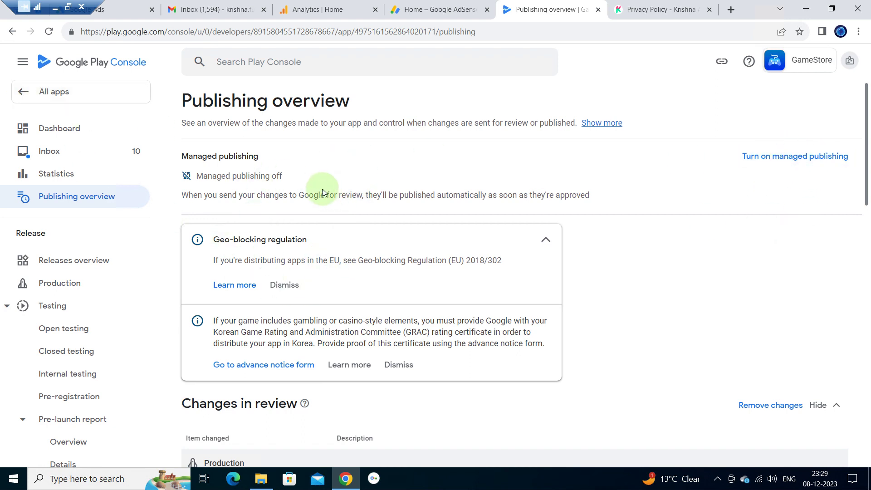
- Verify GameStore's update shows In review in All apps, then open GameStore's dashboard
click(44, 93)
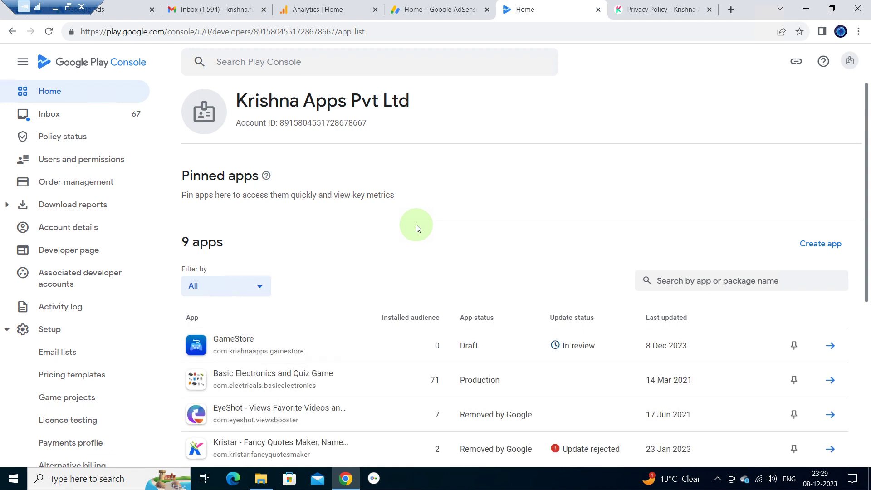
scroll(417, 228, down, 1)
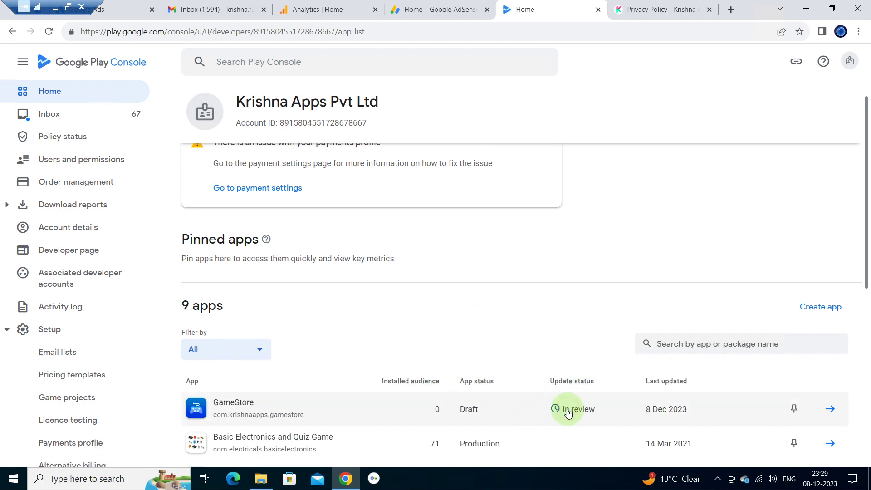
click(830, 410)
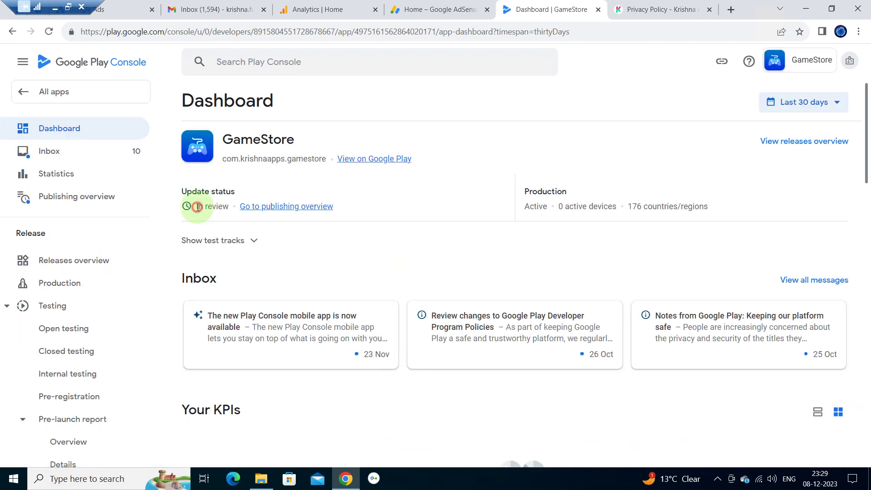
drag(197, 207, 228, 208)
click(228, 208)
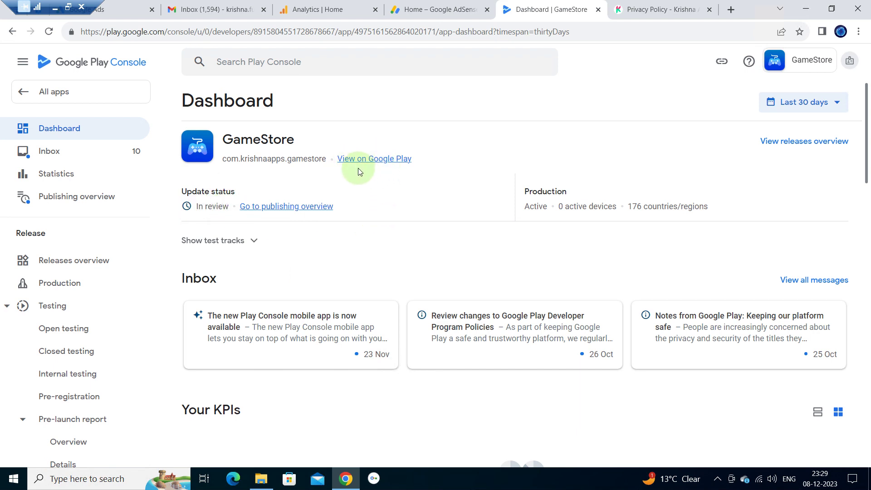
click(374, 160)
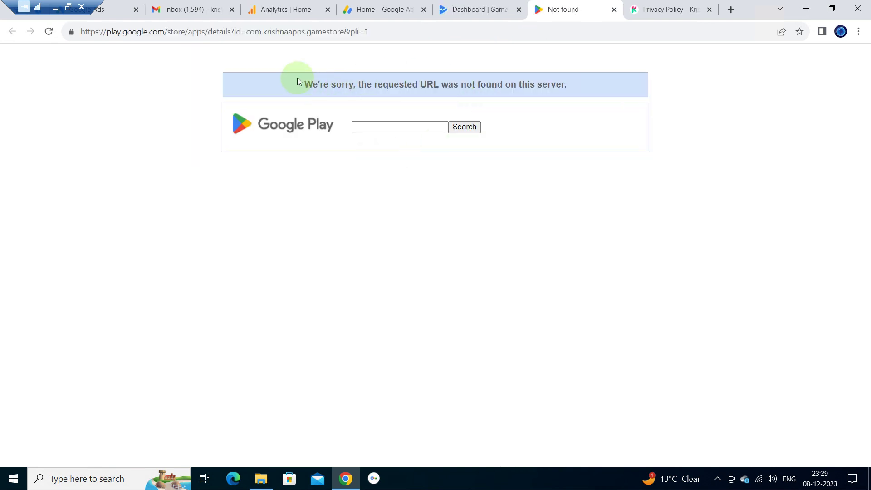
drag(301, 83, 617, 82)
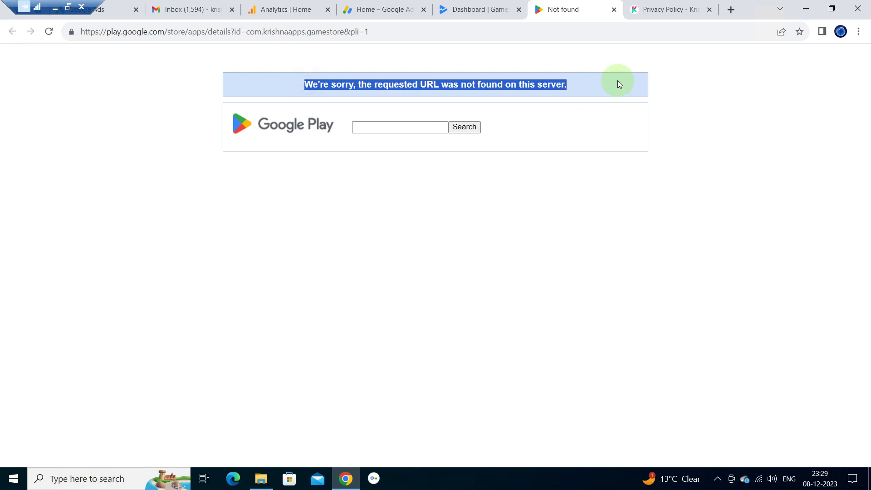
click(614, 9)
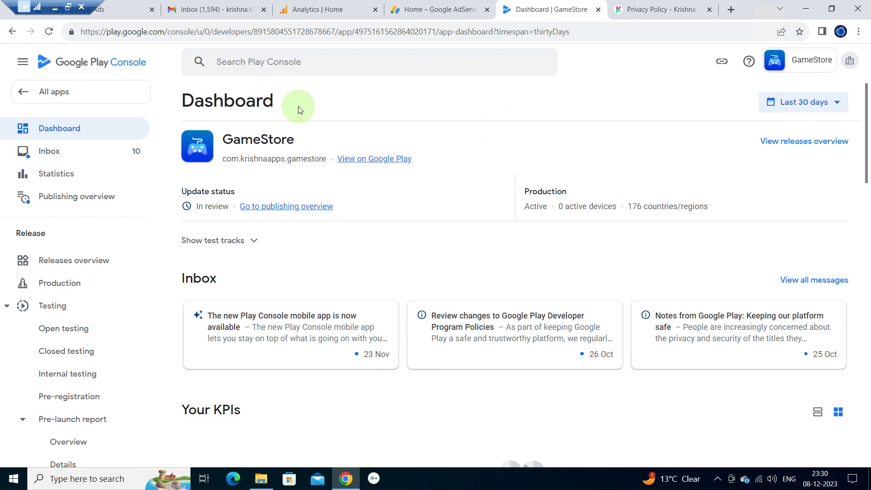
click(55, 10)
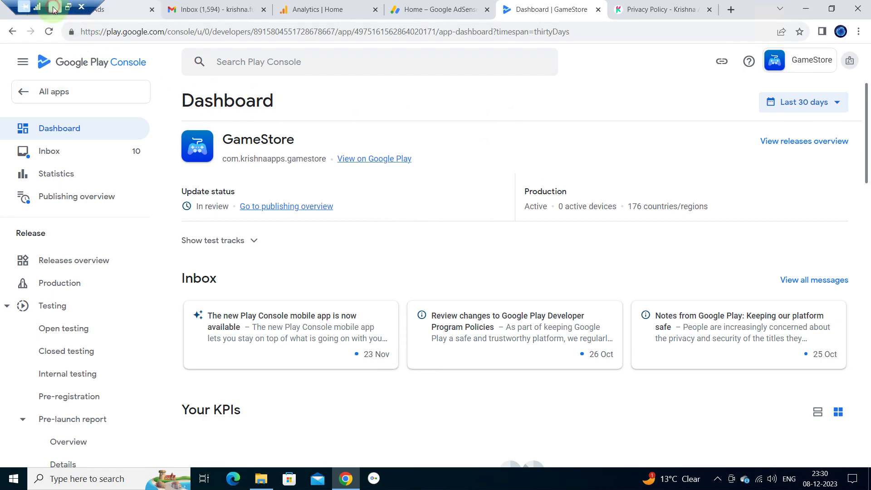